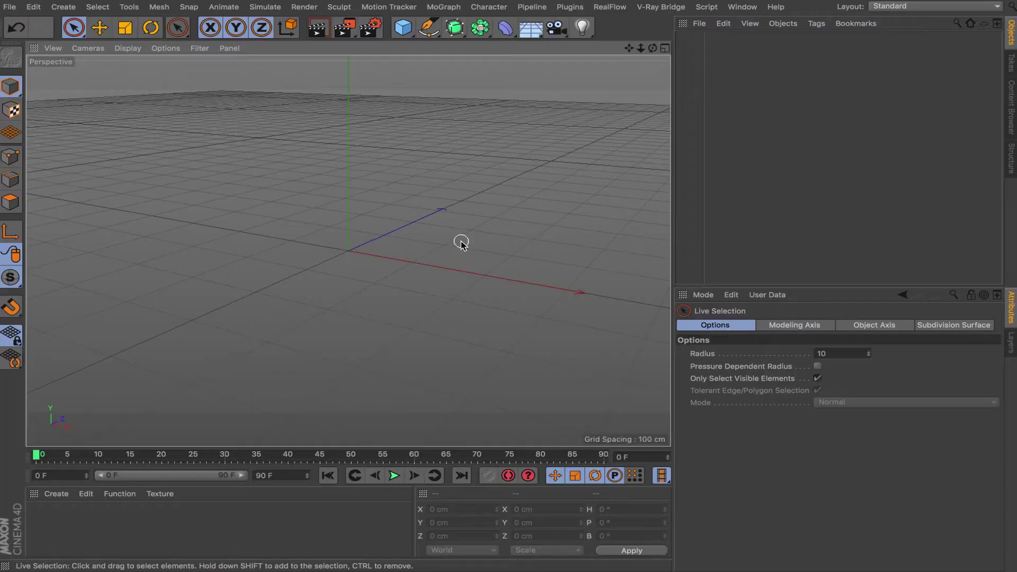
Add a Circle spline primitive to the empty scene.
mouse_move(460, 242)
alt+mouse_down()
mouse_move(368, 245)
mouse_move(368, 268)
mouse_move(382, 272)
mouse_move(387, 258)
alt+mouse_up()
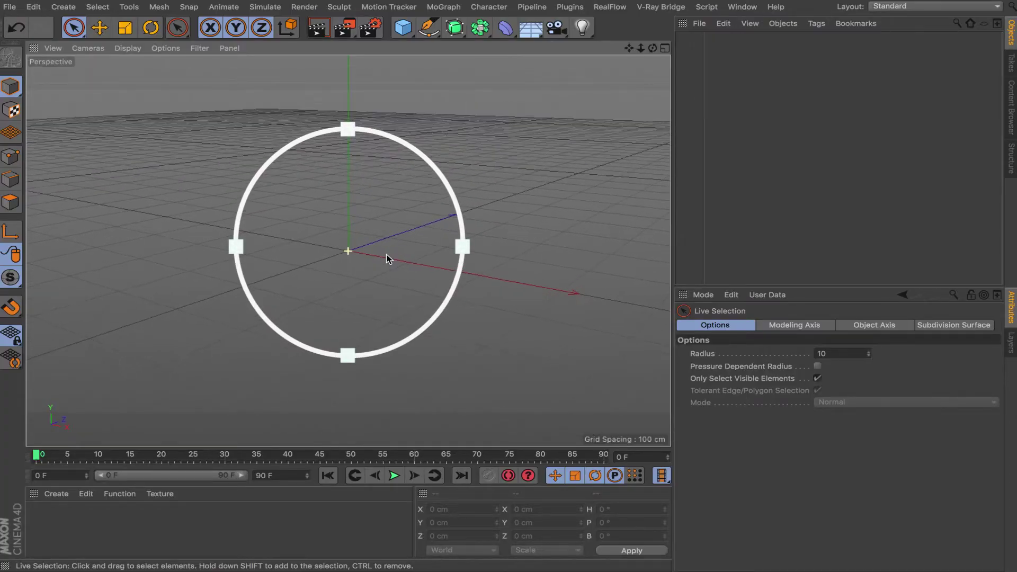
click(387, 257)
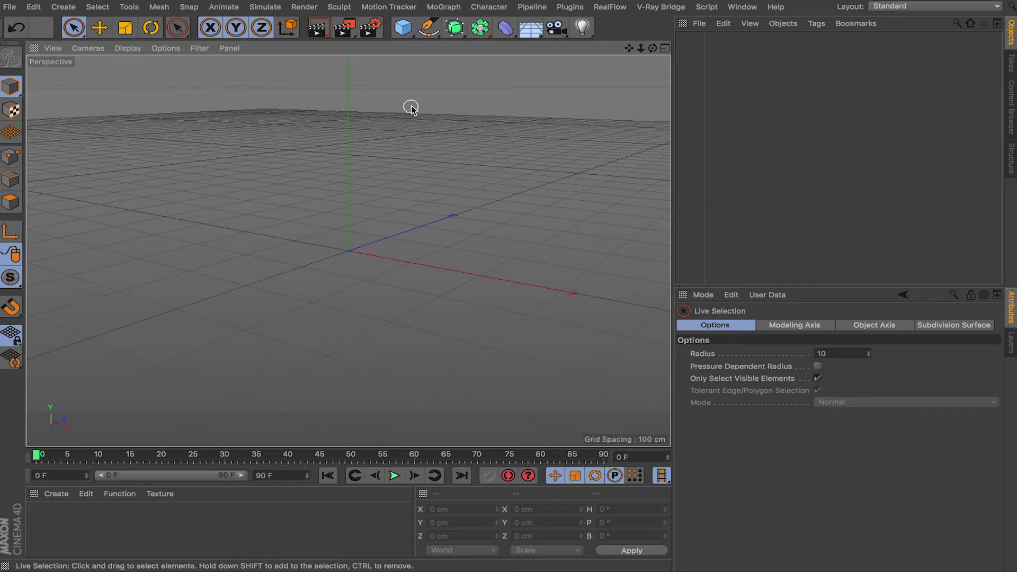
click(429, 28)
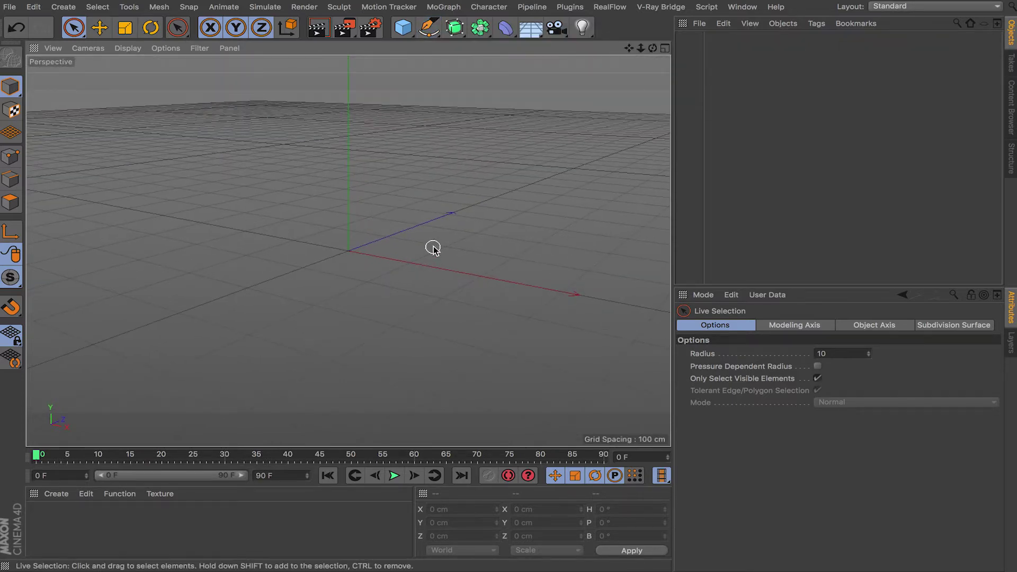
click(429, 28)
click(429, 27)
click(430, 27)
click(575, 72)
alt+drag(404, 266, 345, 185)
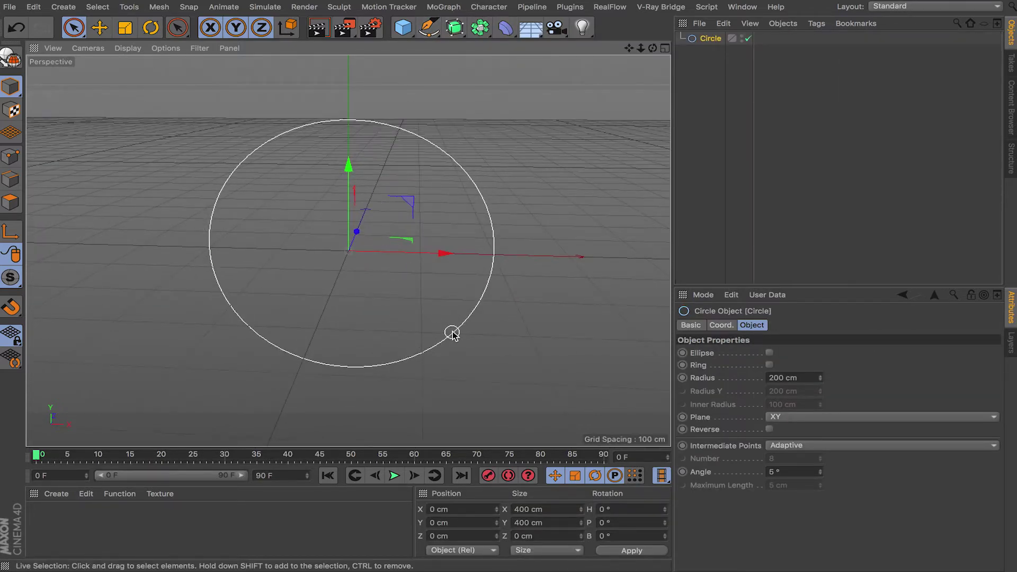
alt+drag(518, 279, 555, 264)
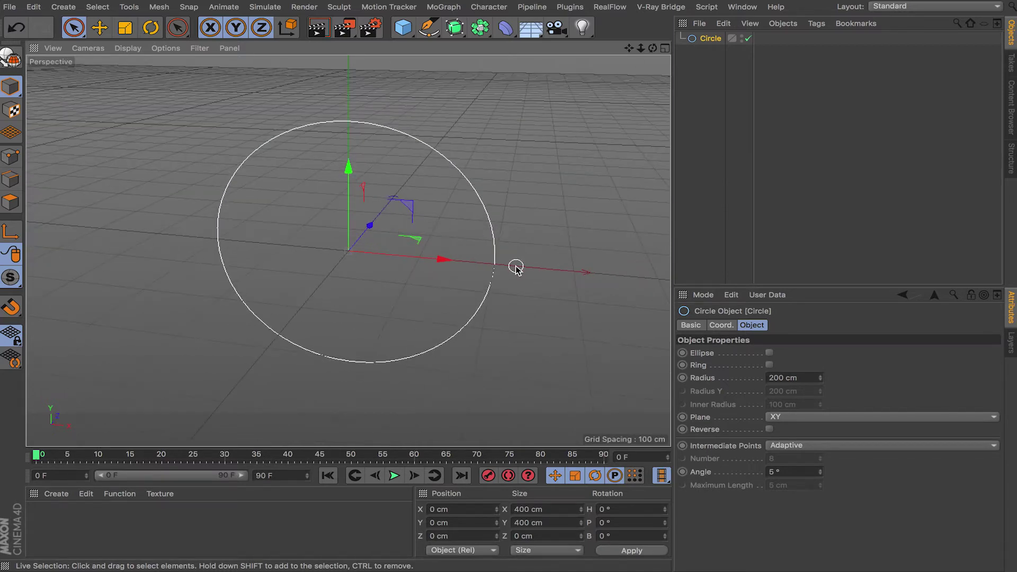
Examine the circle spline in the four-view layout and the enlarged Front view, and return to the Perspective view.
click(708, 64)
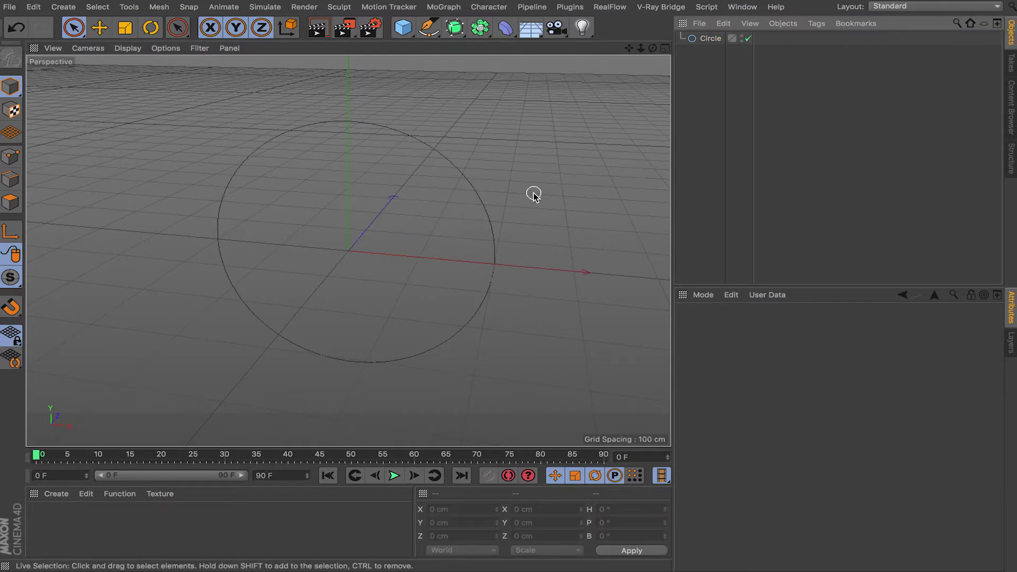
click(664, 48)
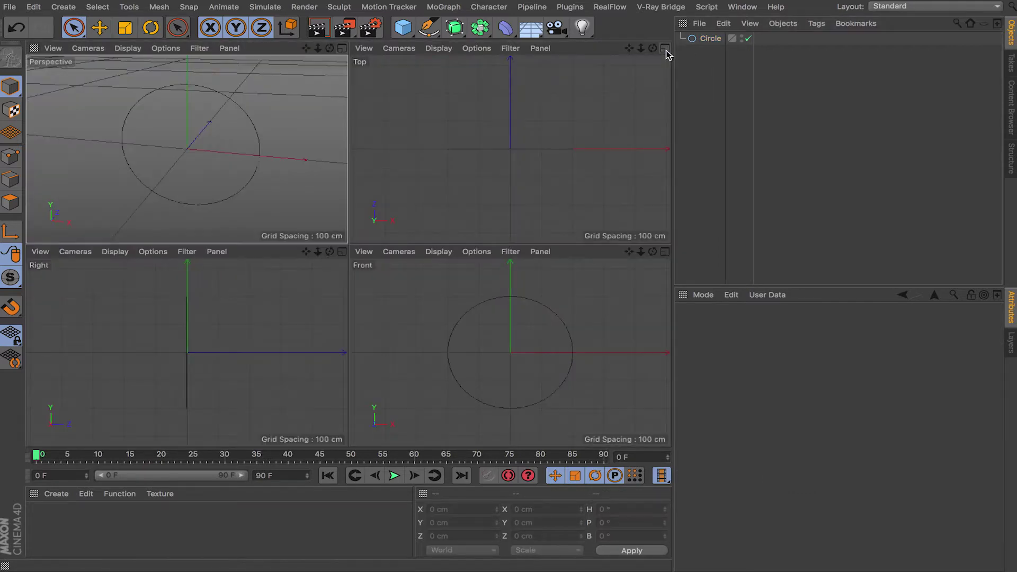
click(665, 254)
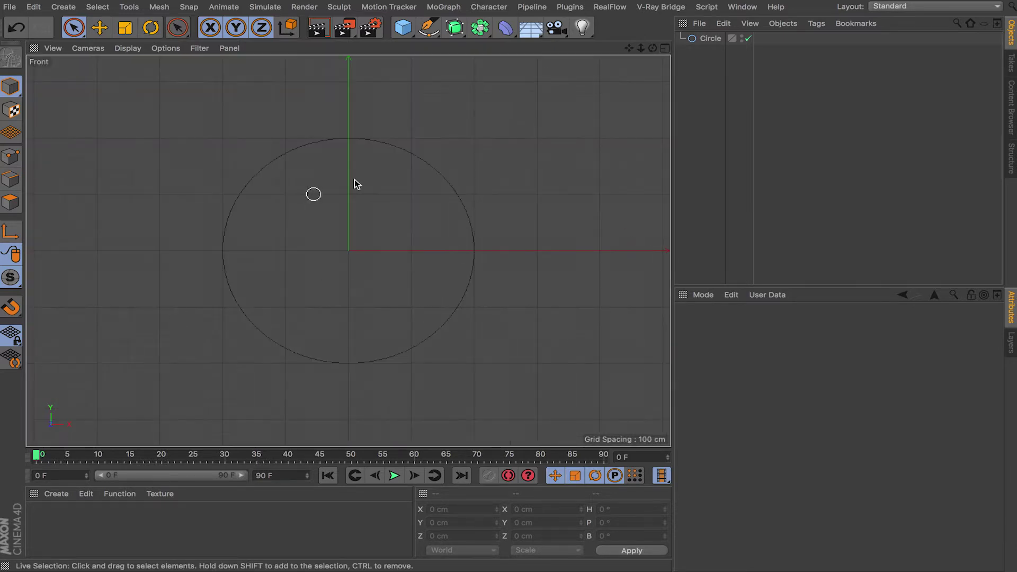
click(665, 48)
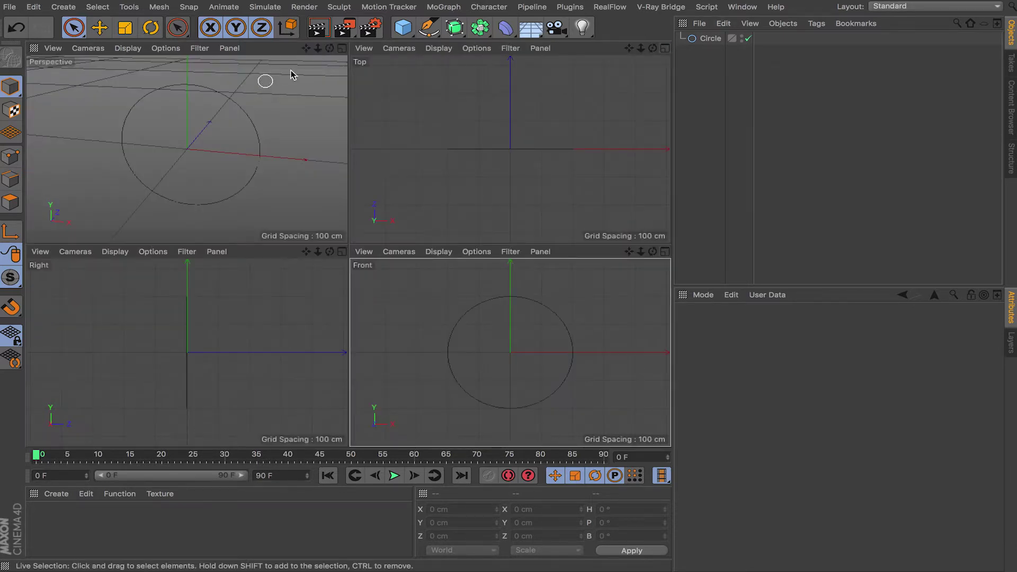
click(342, 48)
alt+drag(474, 196, 444, 212)
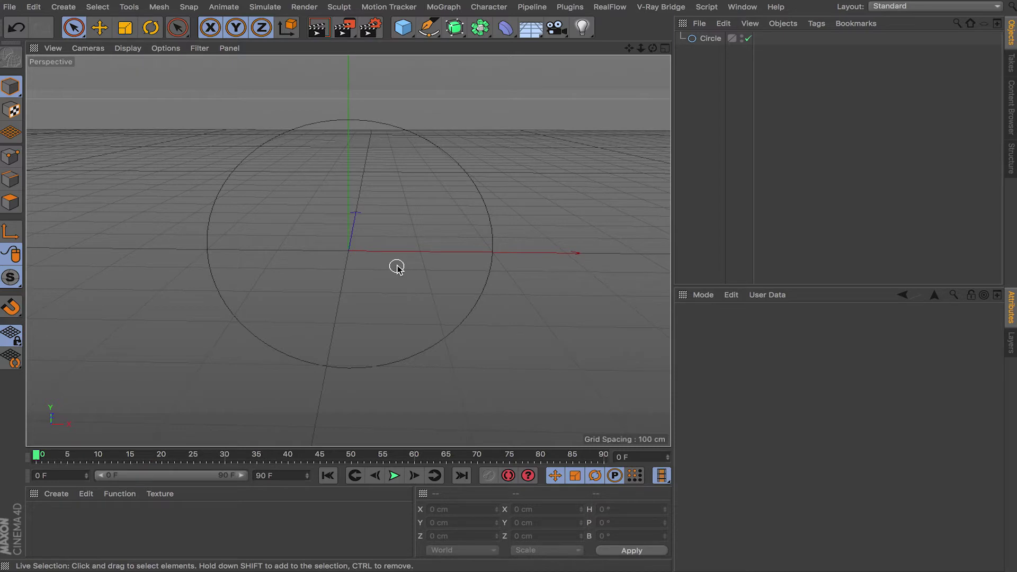
Delete the circle spline from the scene.
click(713, 39)
key(Delete)
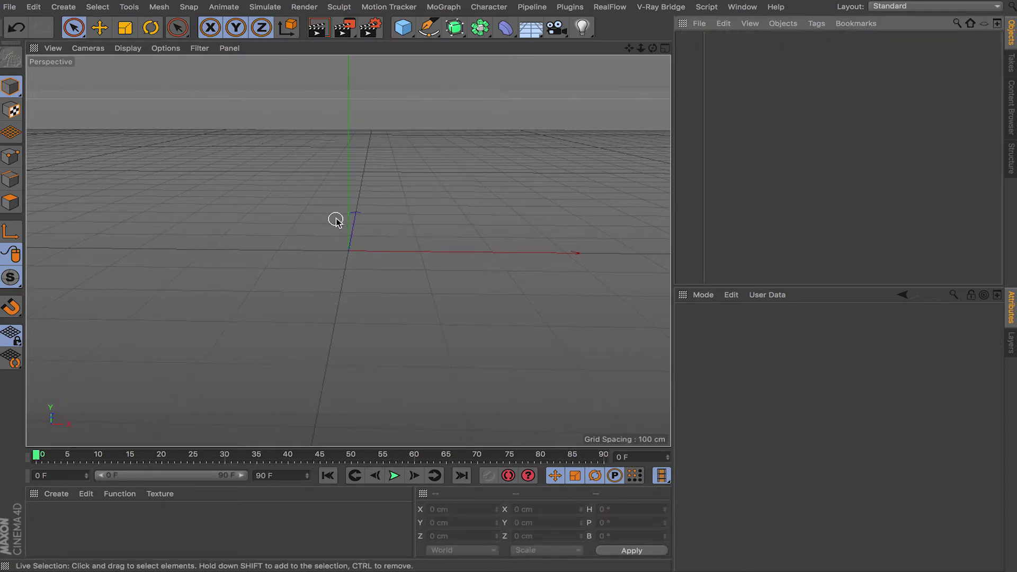
alt+drag(395, 218, 461, 223)
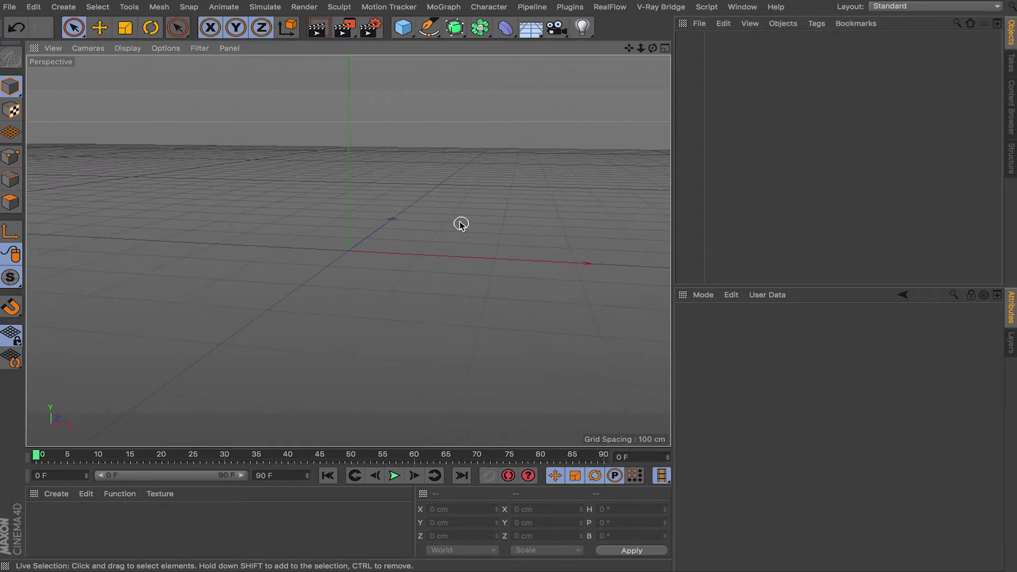
Import the chess.ai file from the experiments folder with CV-ArtSmart Import.
click(571, 7)
mouse_move(612, 61)
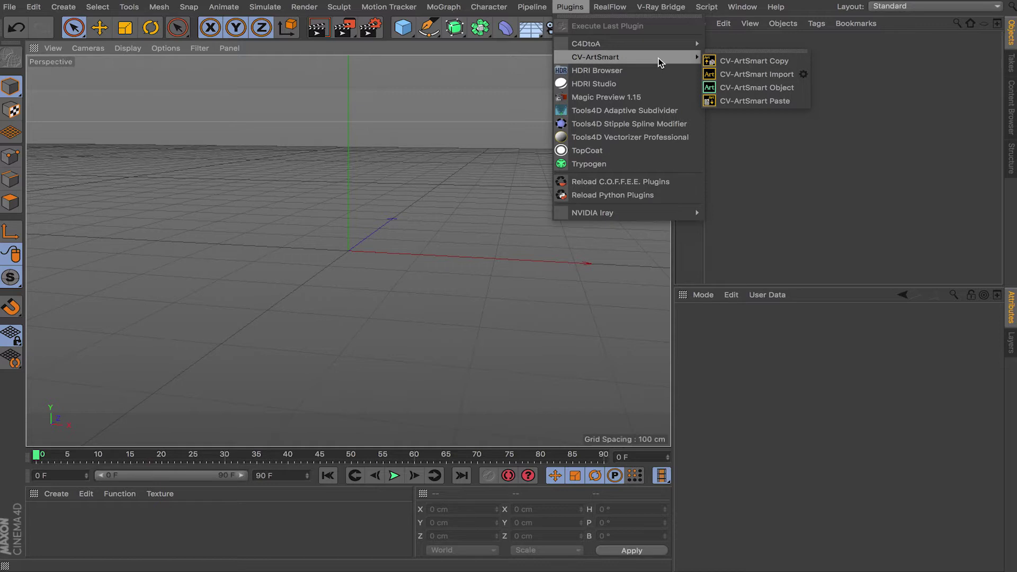
click(805, 75)
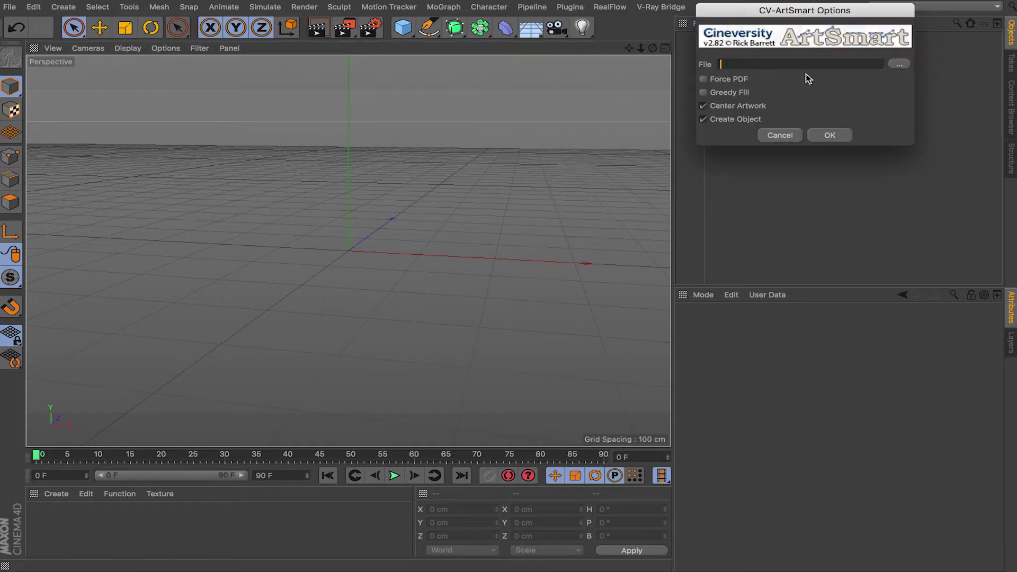
click(901, 66)
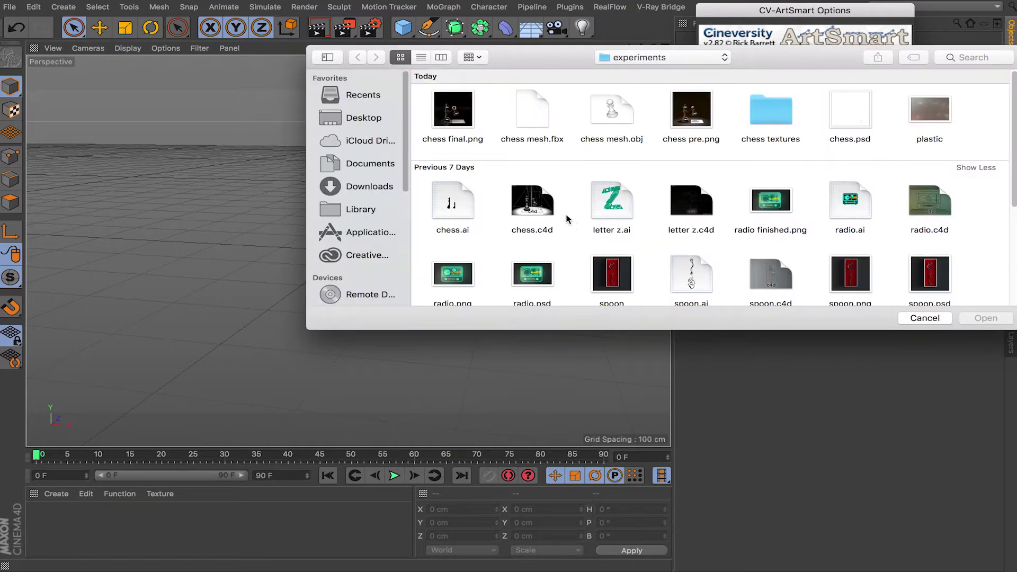
scroll(597, 221, down, 1)
scroll(598, 221, down, 1)
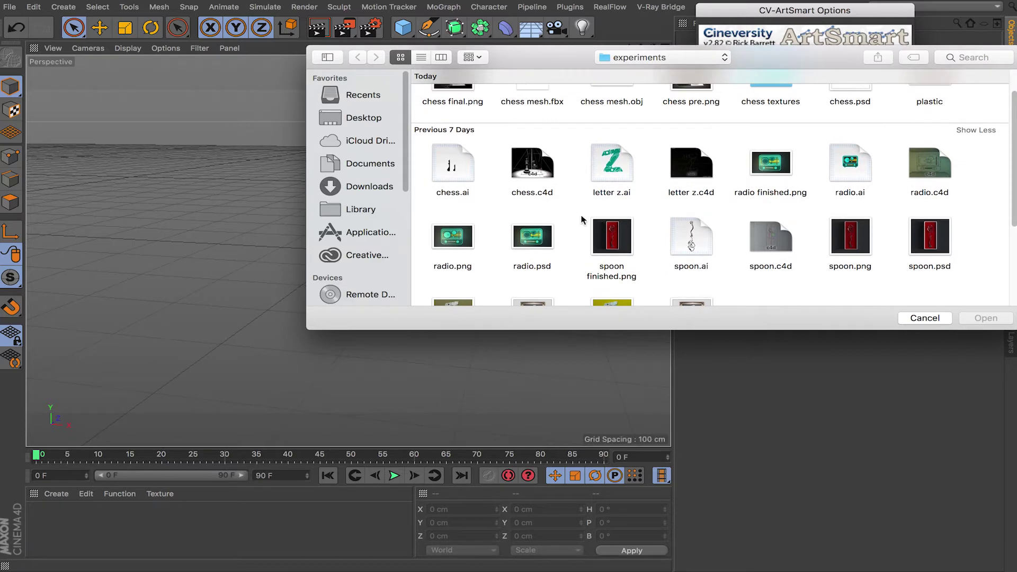
click(460, 176)
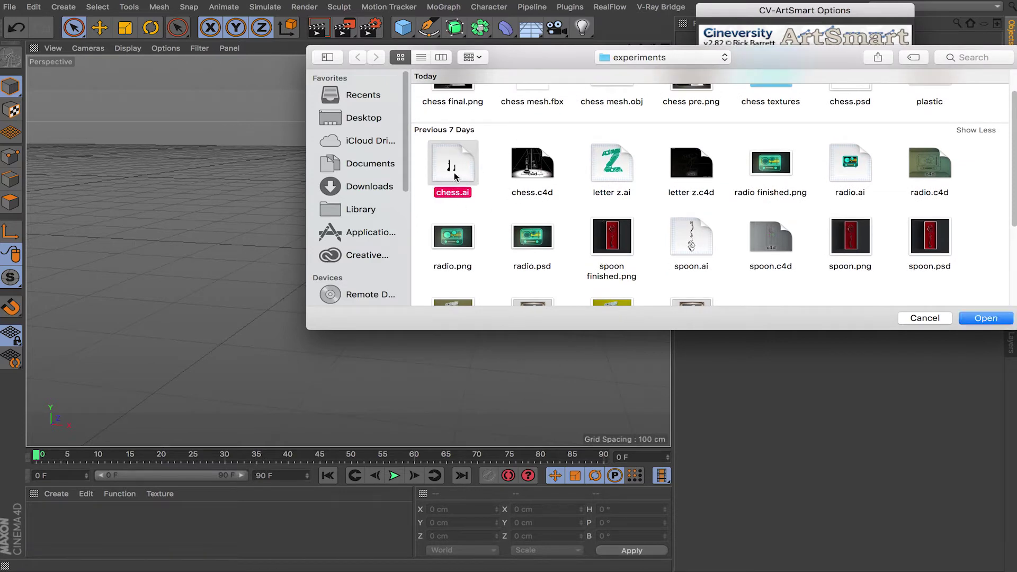
click(985, 319)
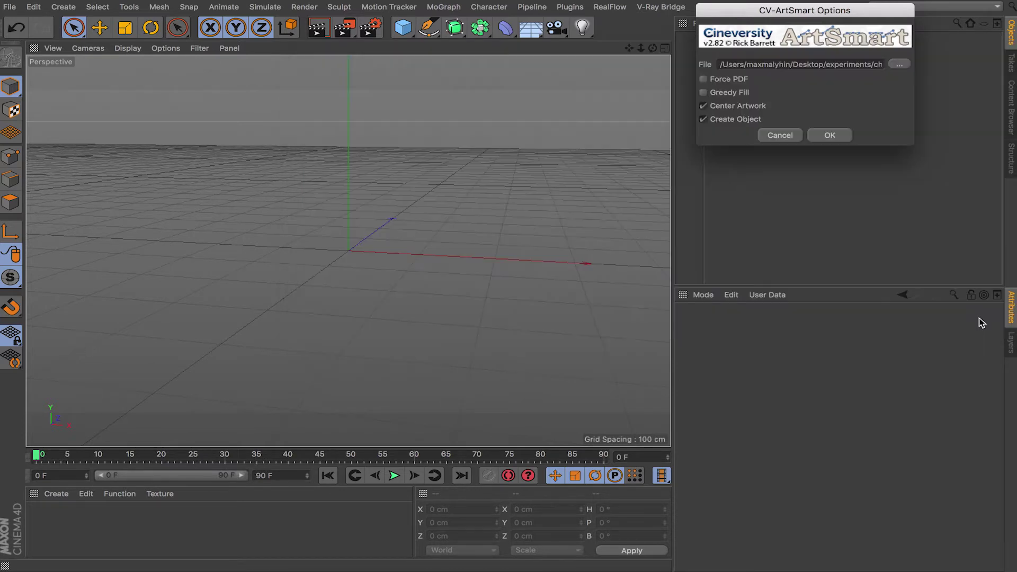
click(841, 138)
Make the imported CV-ArtSmart object editable and expand its hierarchy.
alt+drag(332, 268, 408, 294)
click(742, 58)
click(739, 38)
key(c)
click(681, 39)
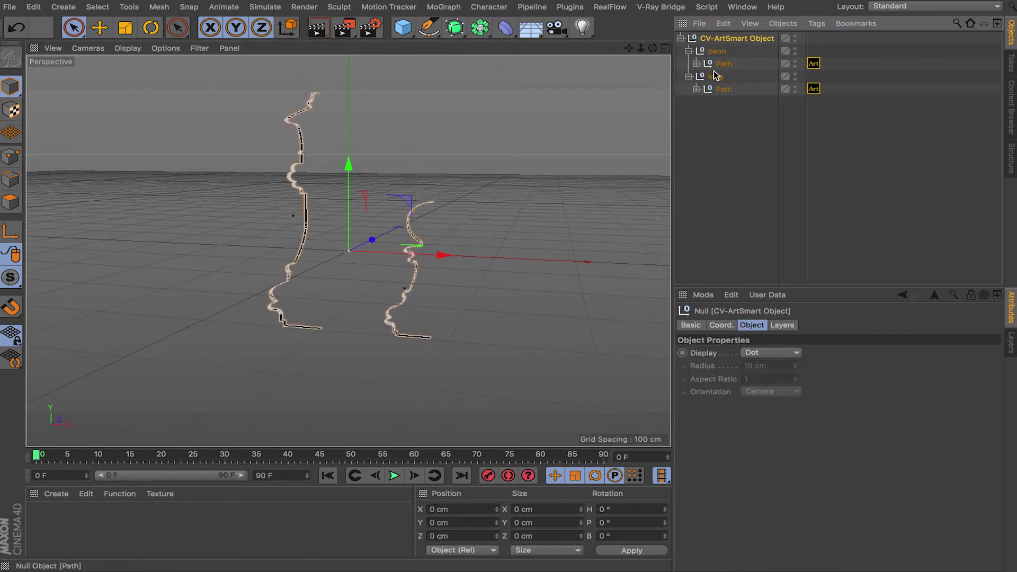
Move the king's Path spline out to the top level of the hierarchy and delete the remaining CV-ArtSmart object.
click(696, 89)
click(705, 102)
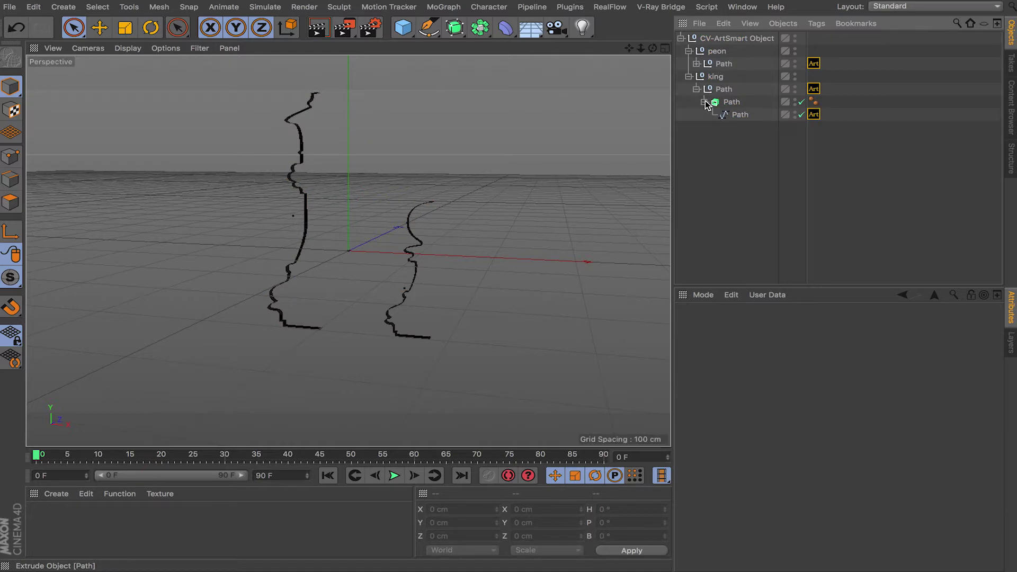
drag(737, 119, 744, 170)
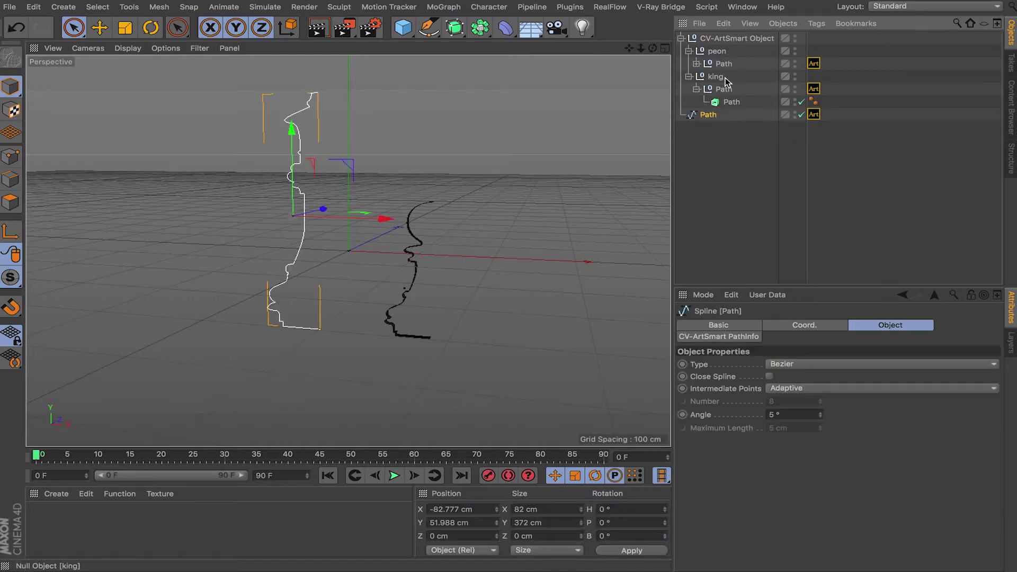
click(722, 41)
key(Delete)
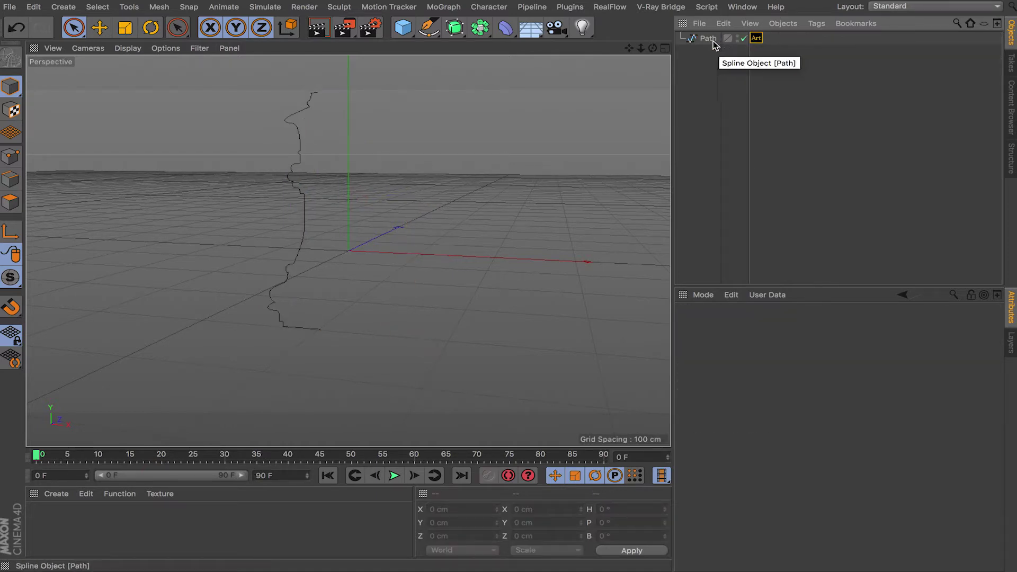
Add a Lathe generator and place the king's Path spline inside it as a child.
alt+drag(509, 204, 532, 150)
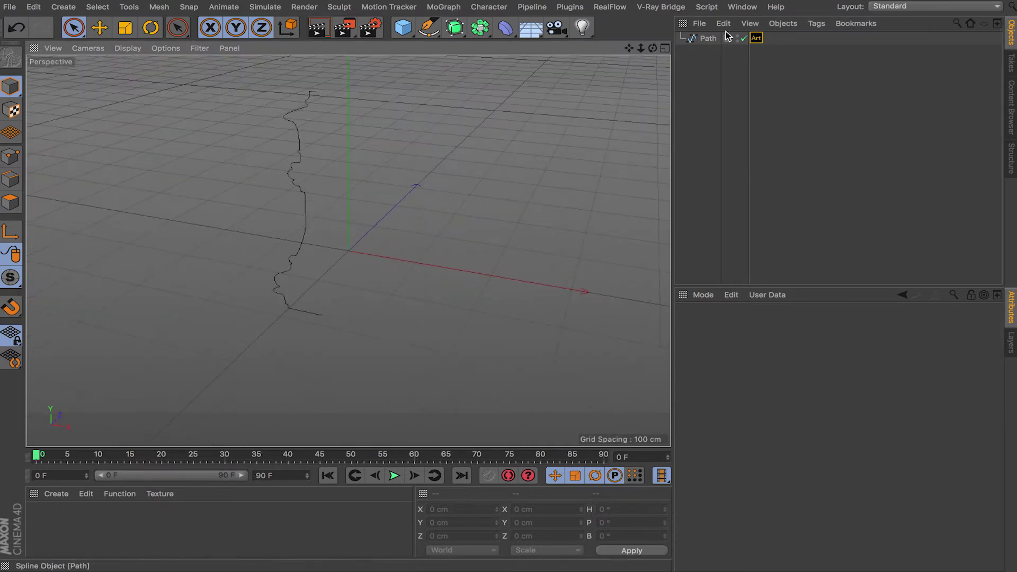
click(710, 39)
click(455, 28)
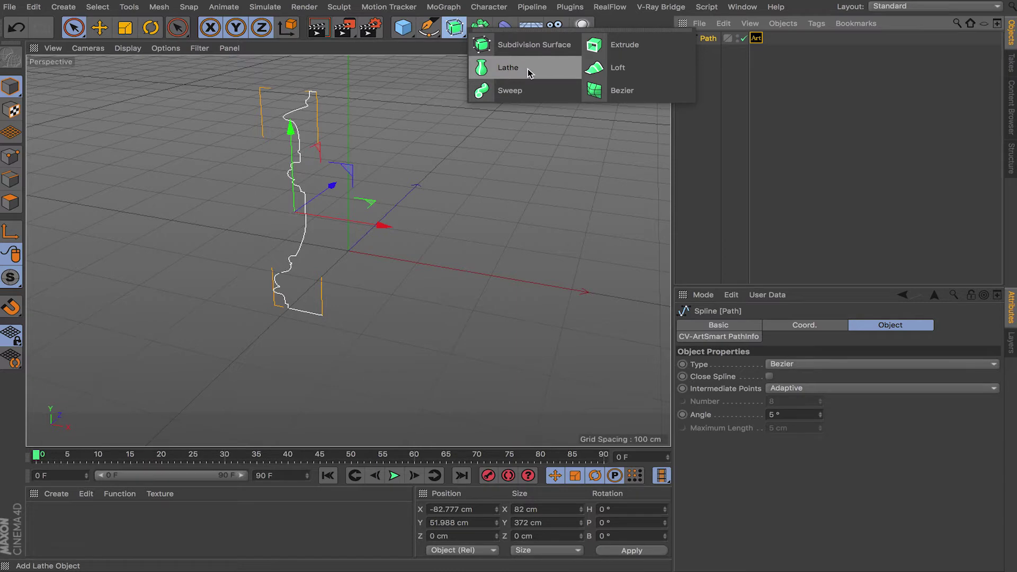
click(508, 67)
drag(708, 51, 712, 44)
click(713, 43)
Move the Path spline along X to about -40.7 cm in the Front view, aligning its open ends with the lathe axis.
click(716, 52)
alt+drag(476, 246, 474, 214)
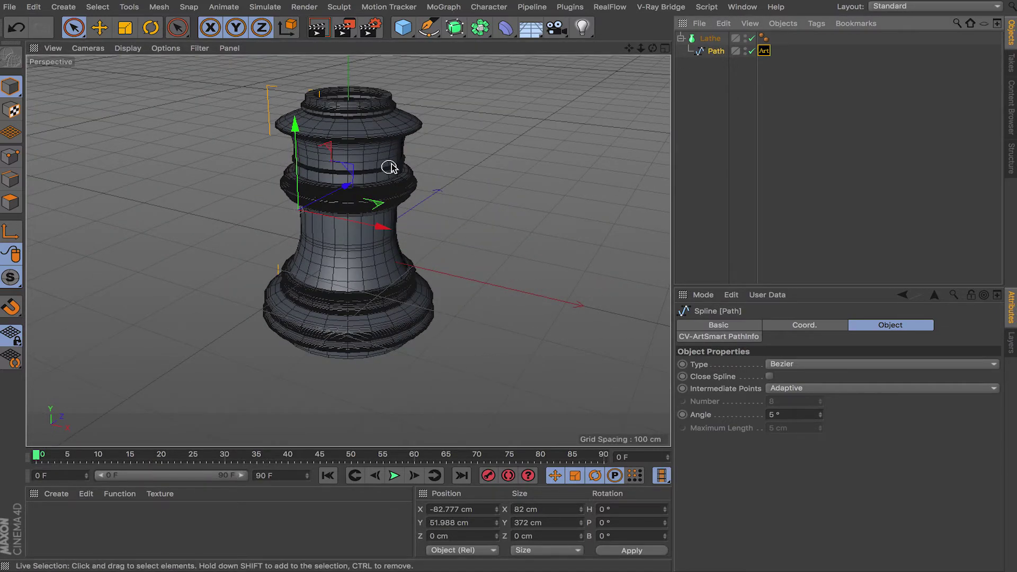
alt+drag(516, 272, 438, 177)
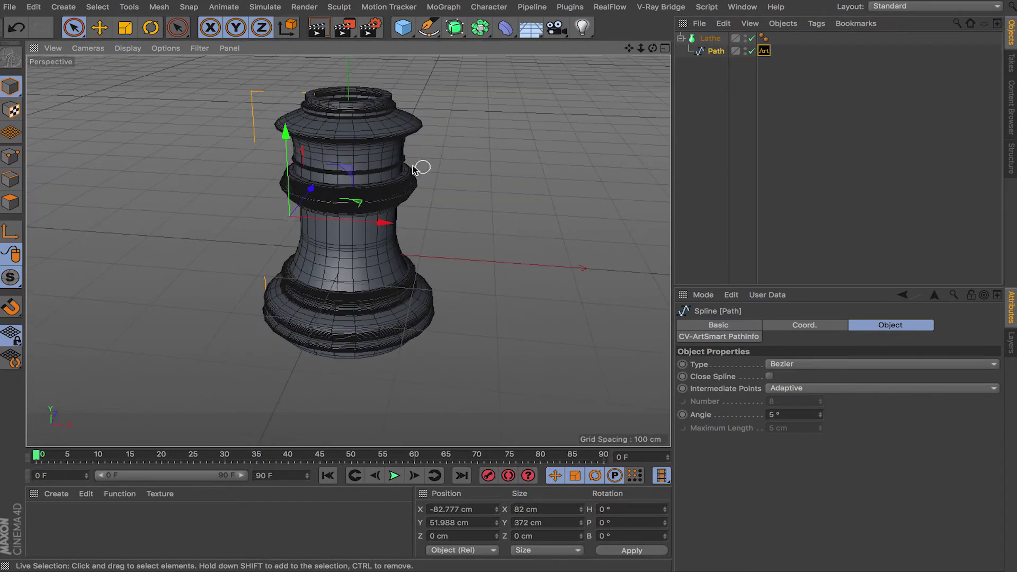
click(666, 48)
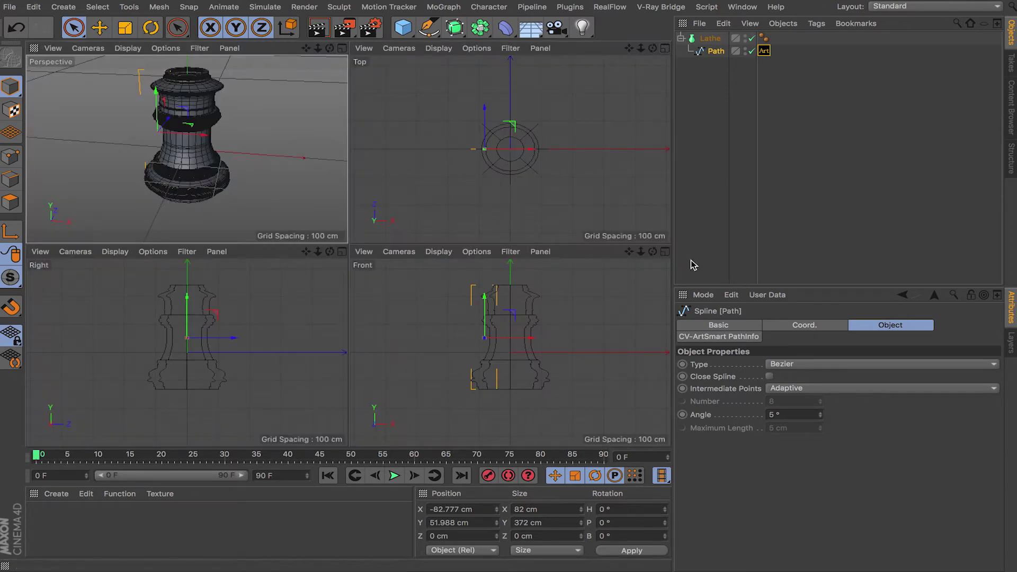
mouse_move(527, 339)
mouse_down()
mouse_move(518, 340)
mouse_move(565, 342)
mouse_move(540, 342)
mouse_up()
click(665, 253)
scroll(370, 239, up, 6)
scroll(361, 231, up, 2)
drag(334, 170, 331, 174)
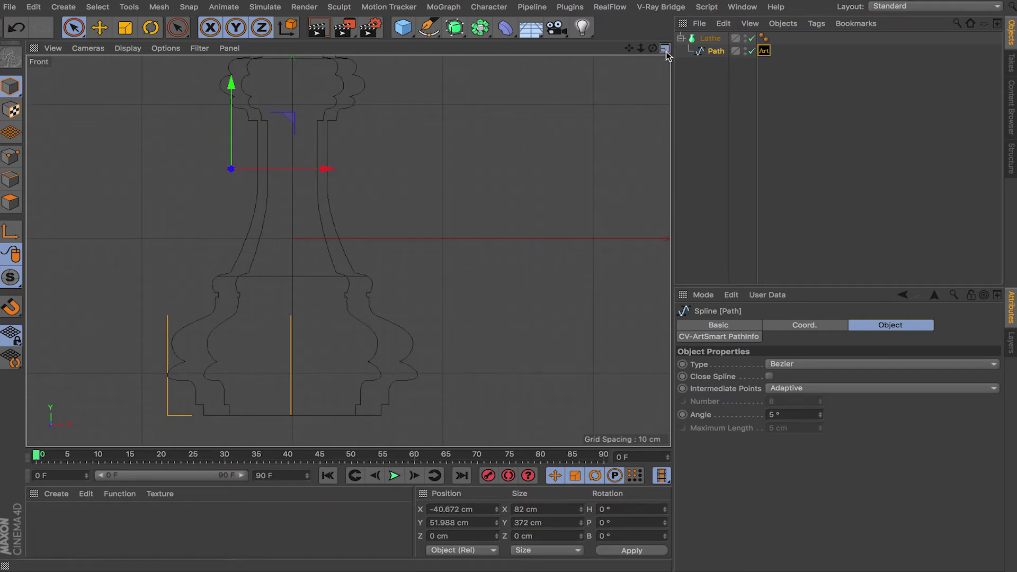
click(665, 48)
middle_click(298, 208)
alt+drag(333, 211, 431, 229)
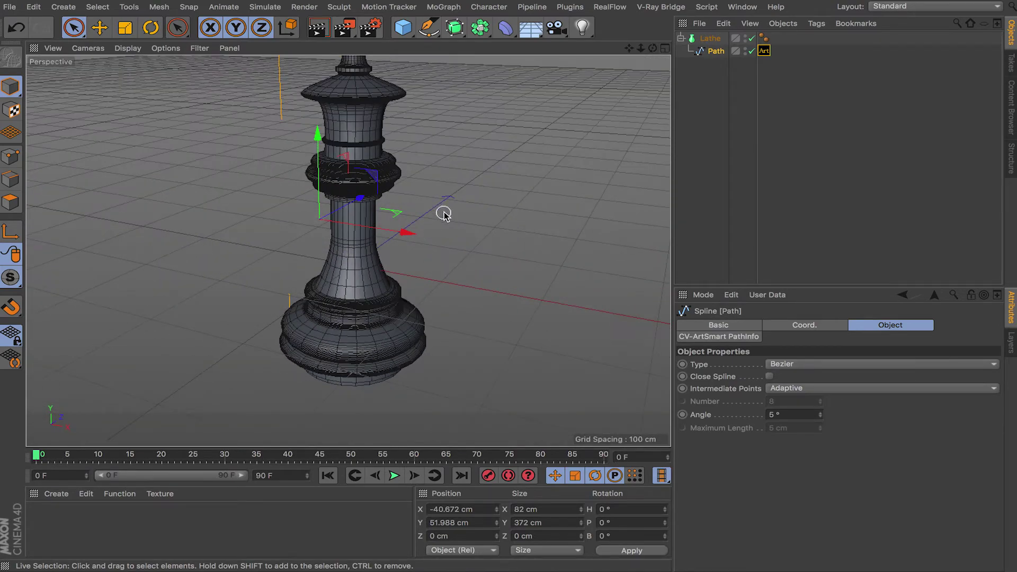
scroll(390, 231, down, 6)
alt+drag(440, 200, 415, 297)
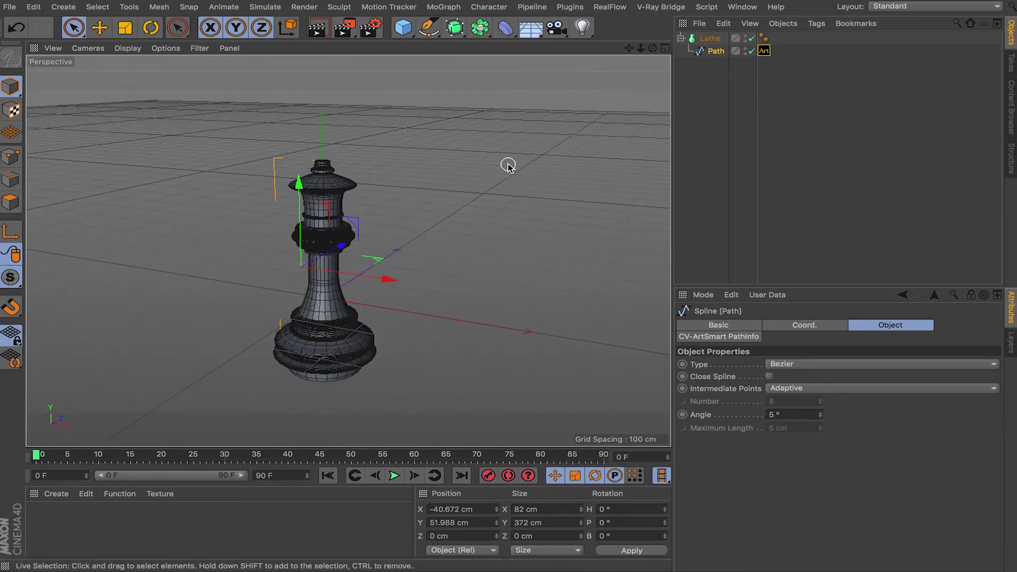
click(662, 6)
mouse_move(601, 9)
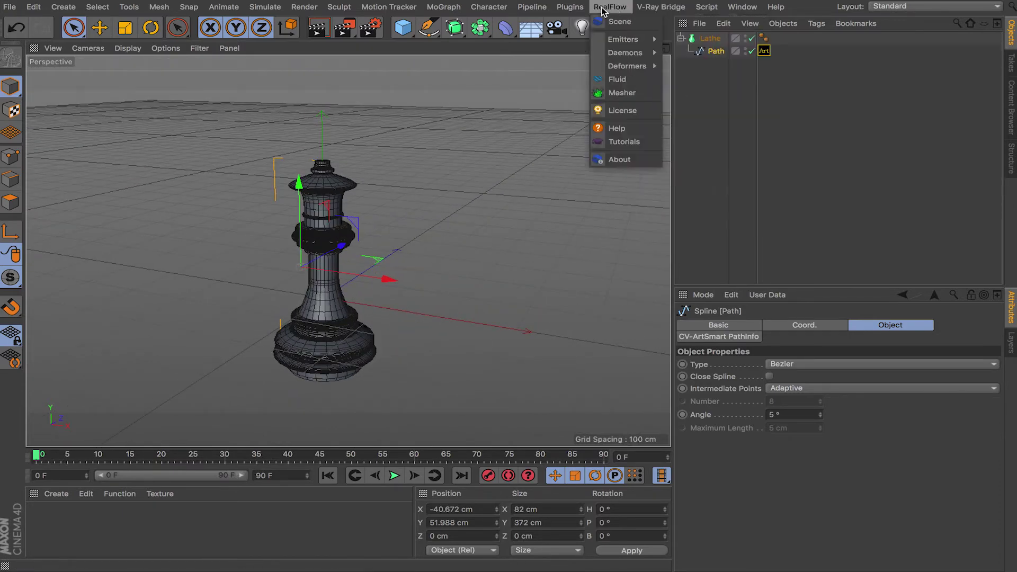
mouse_move(570, 6)
mouse_move(625, 58)
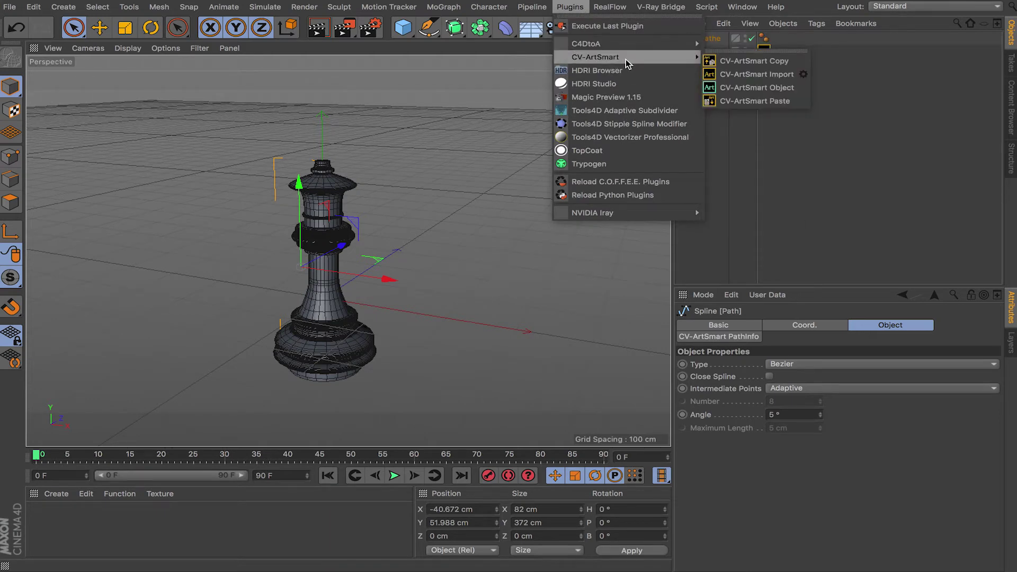
click(783, 74)
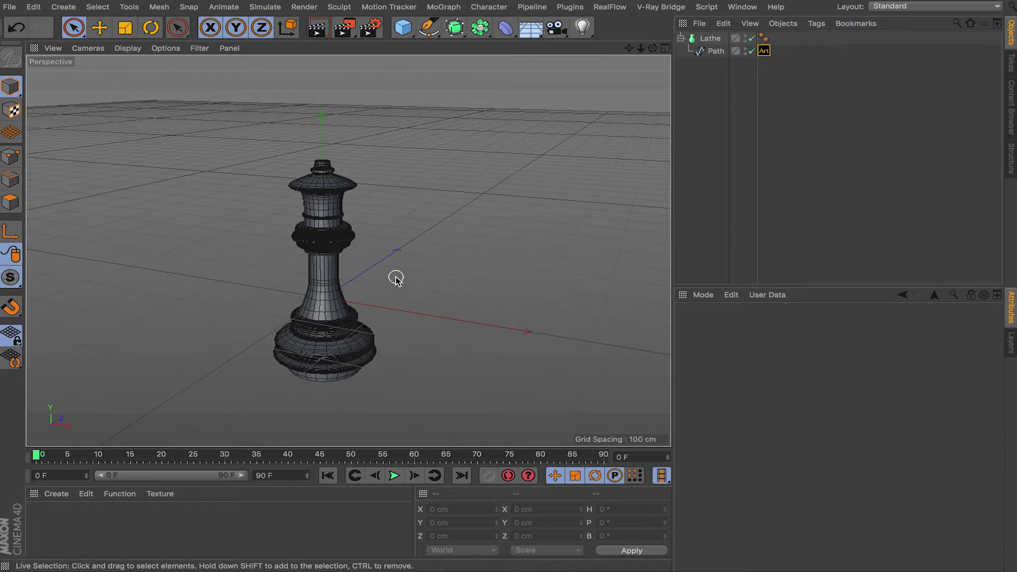
Examine the available spline types for the king's Path spline.
alt+middle_drag(381, 288, 459, 271)
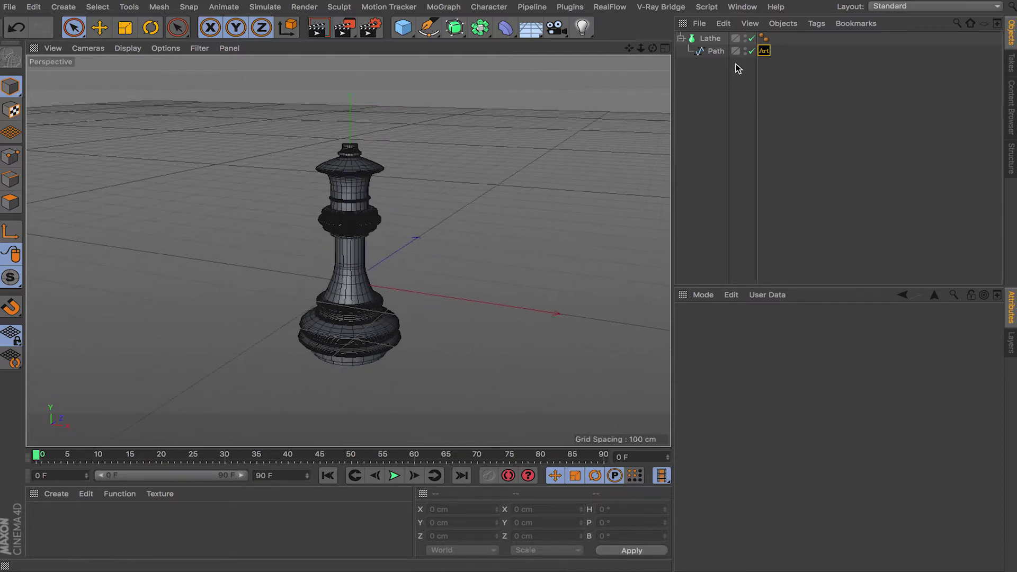
click(716, 53)
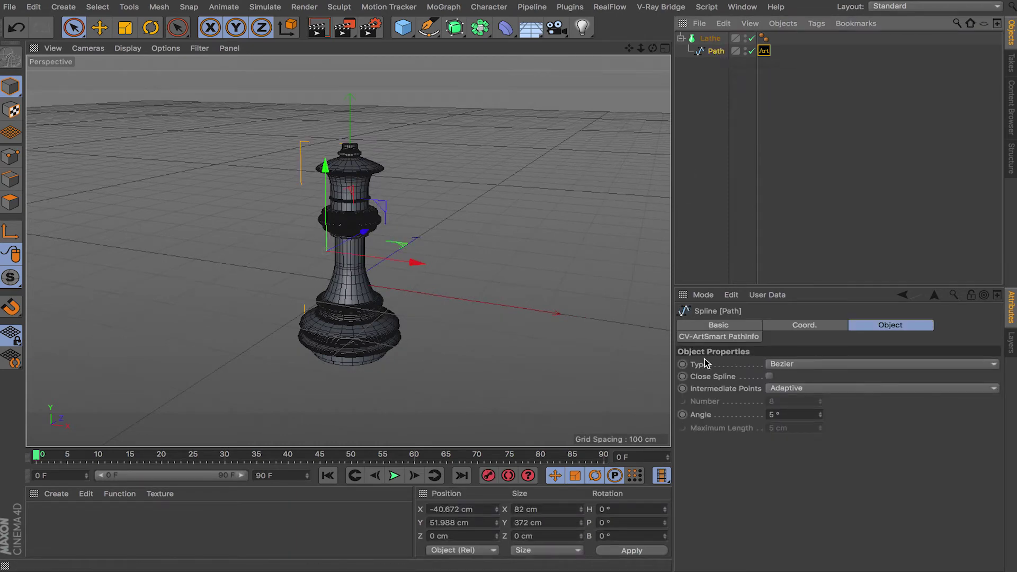
click(794, 365)
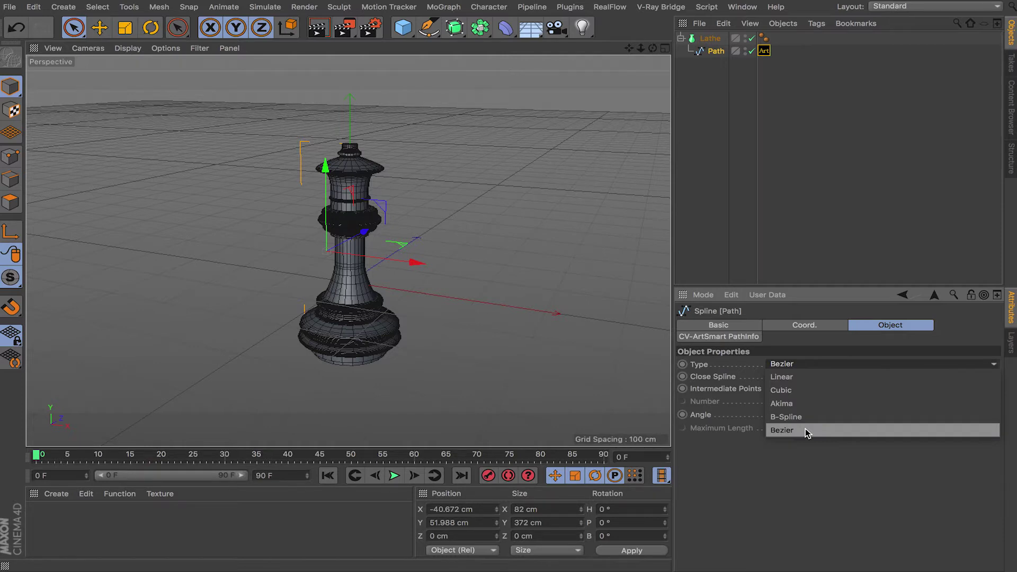
click(488, 241)
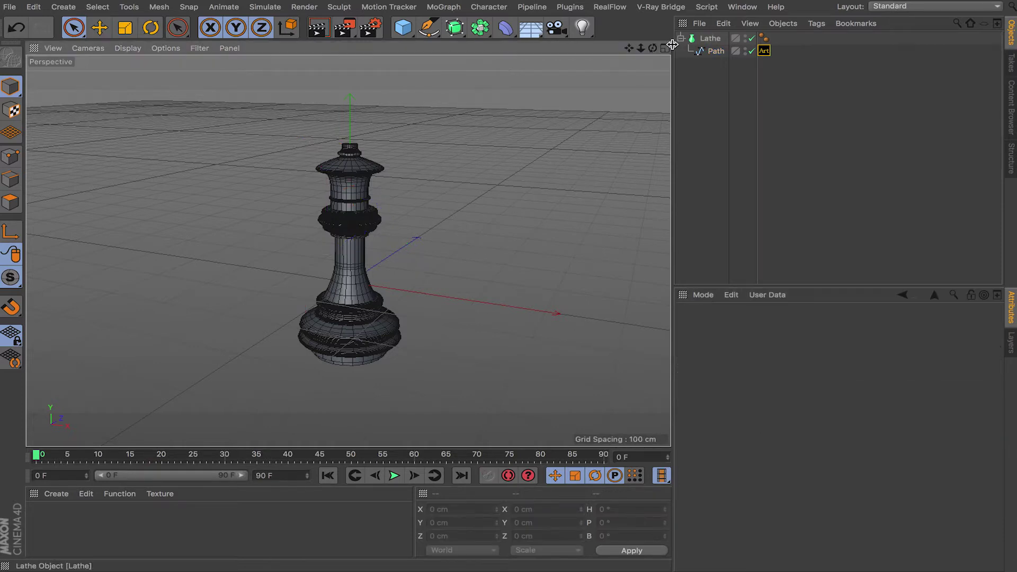
Draw a freeform Bezier spline with the Pen tool in the Top view, looping around the lathe with six points.
click(665, 50)
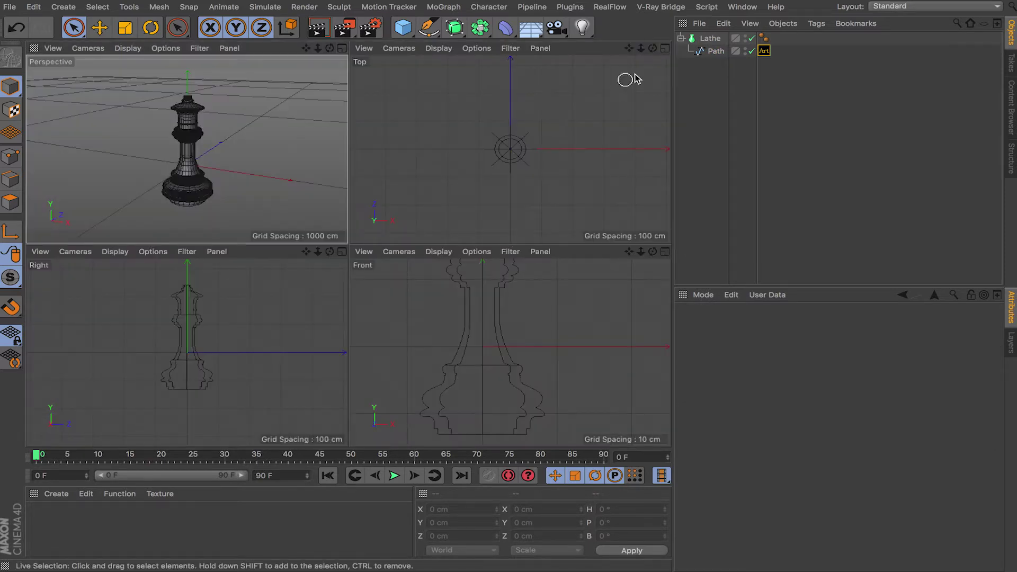
click(665, 49)
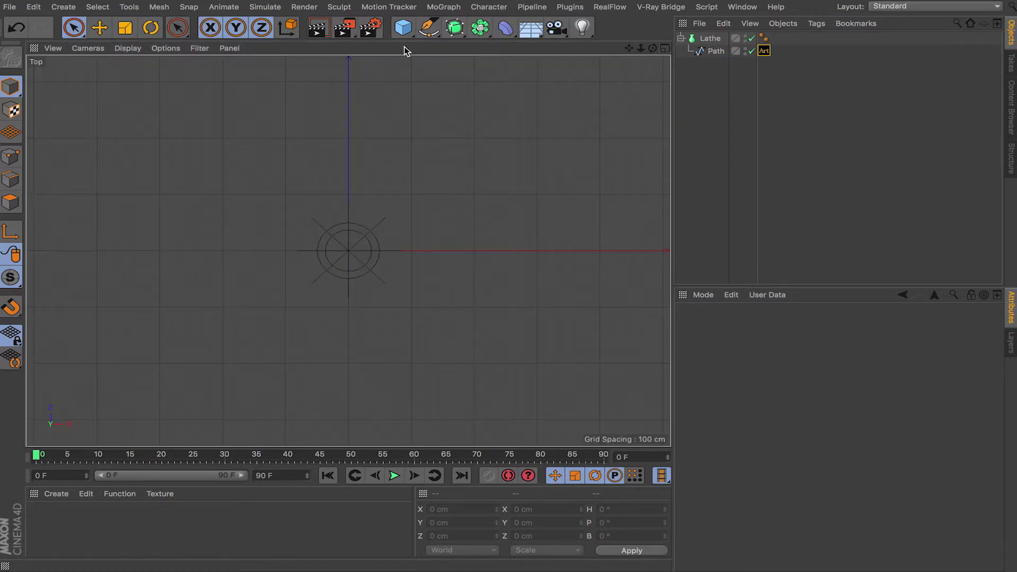
click(429, 28)
click(275, 197)
drag(407, 154, 454, 171)
drag(465, 258, 404, 306)
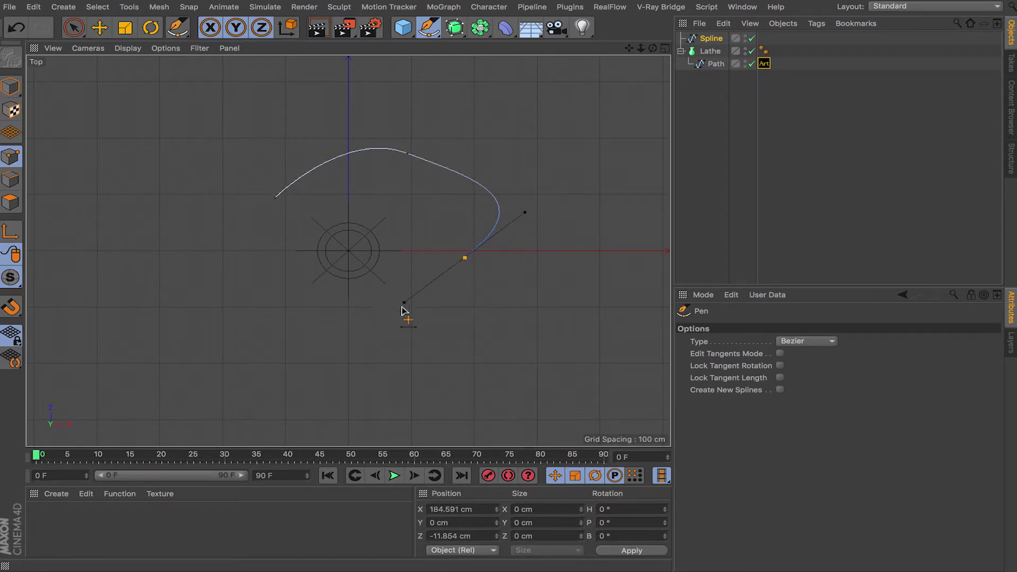
click(416, 356)
drag(260, 334, 291, 255)
drag(205, 166, 280, 101)
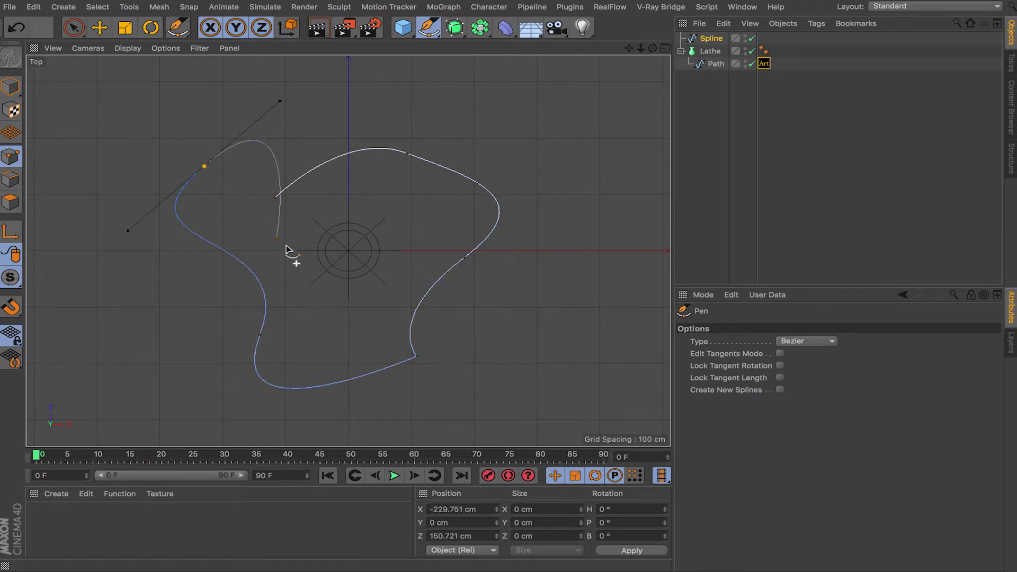
End the freeform spline and undo all of its points until the spline is removed.
key(Escape)
key(ctrl+z)
key(ctrl+z)
key(ctrl+z)
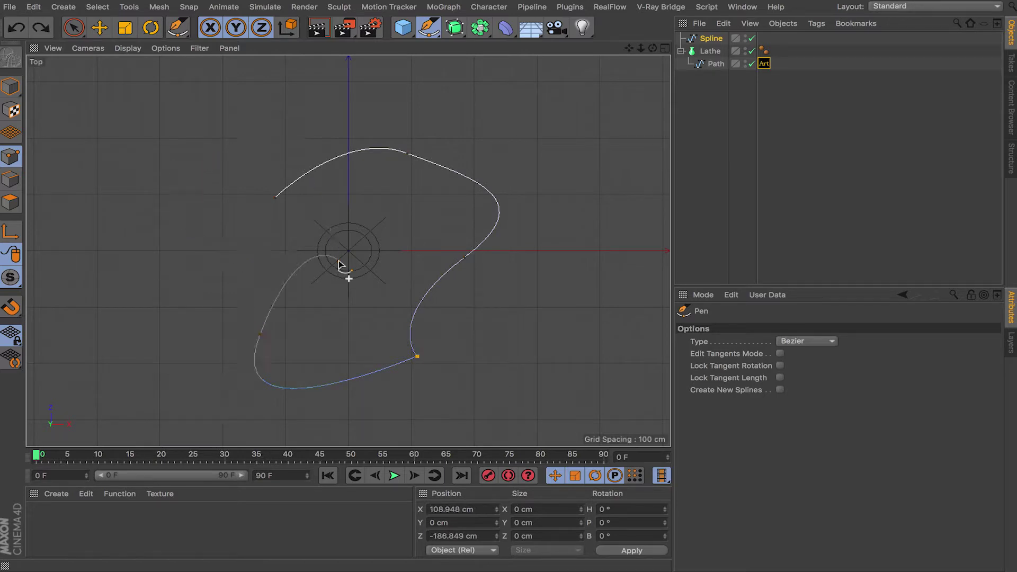
key(ctrl+z)
key(ctrl+z)
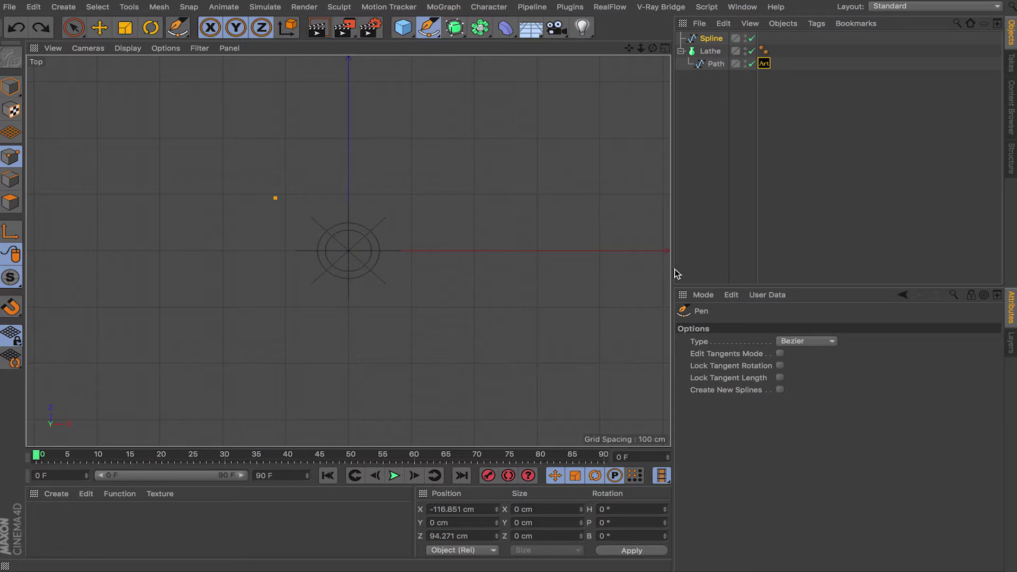
key(ctrl+z)
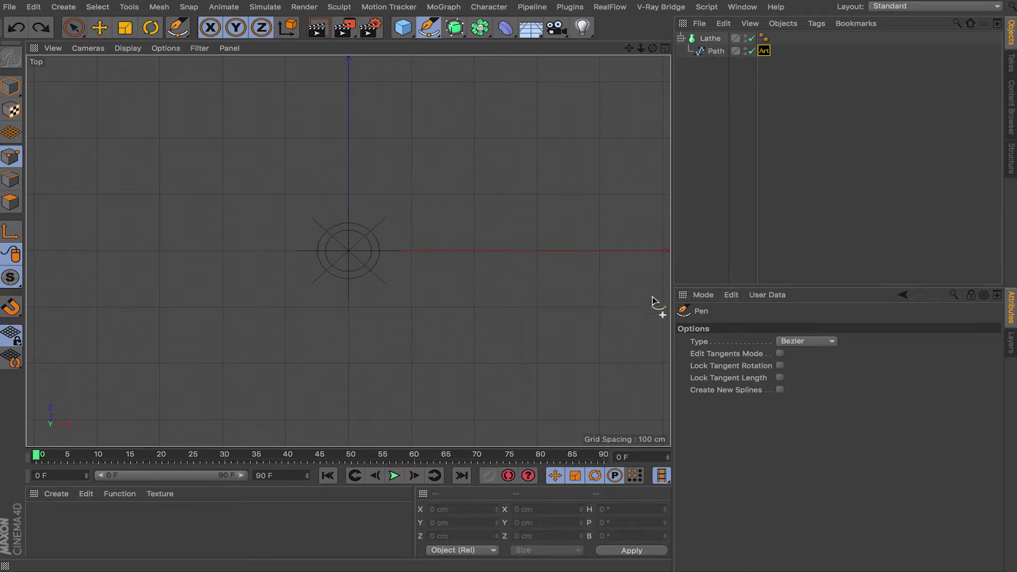
Examine the Pen tool's spline types and the Path spline's properties, and return to the Perspective view.
click(799, 342)
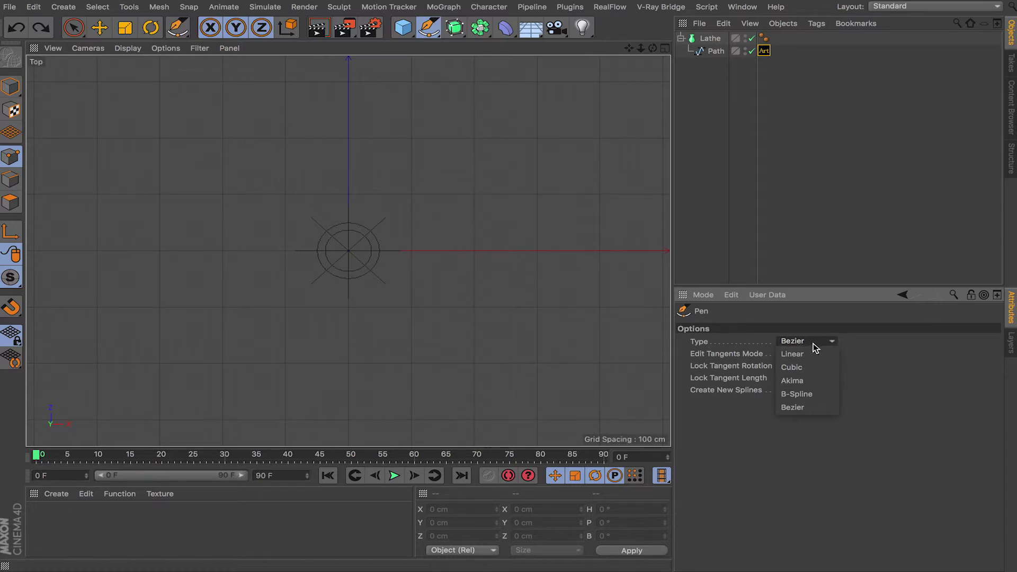
click(745, 440)
click(716, 51)
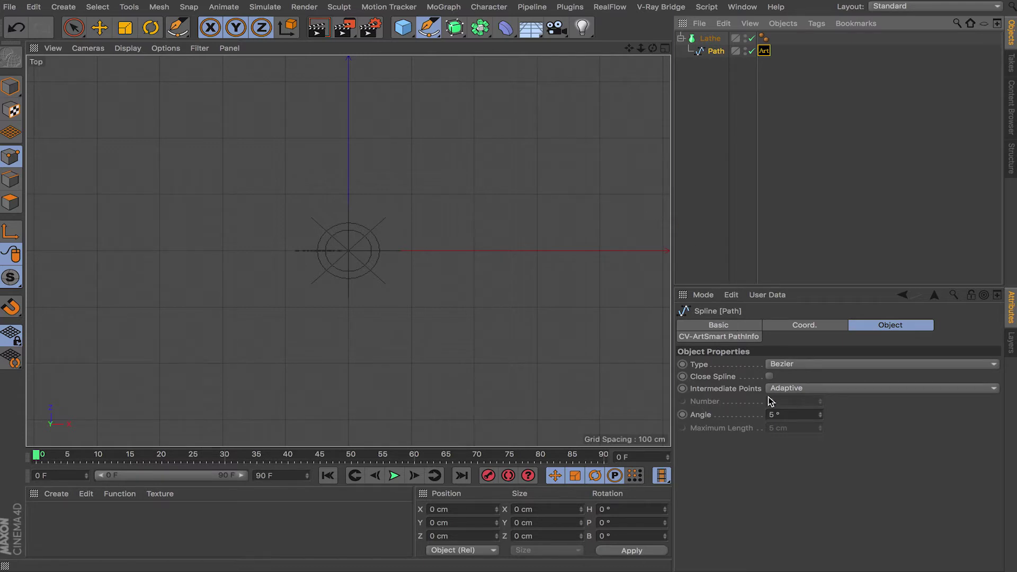
click(665, 48)
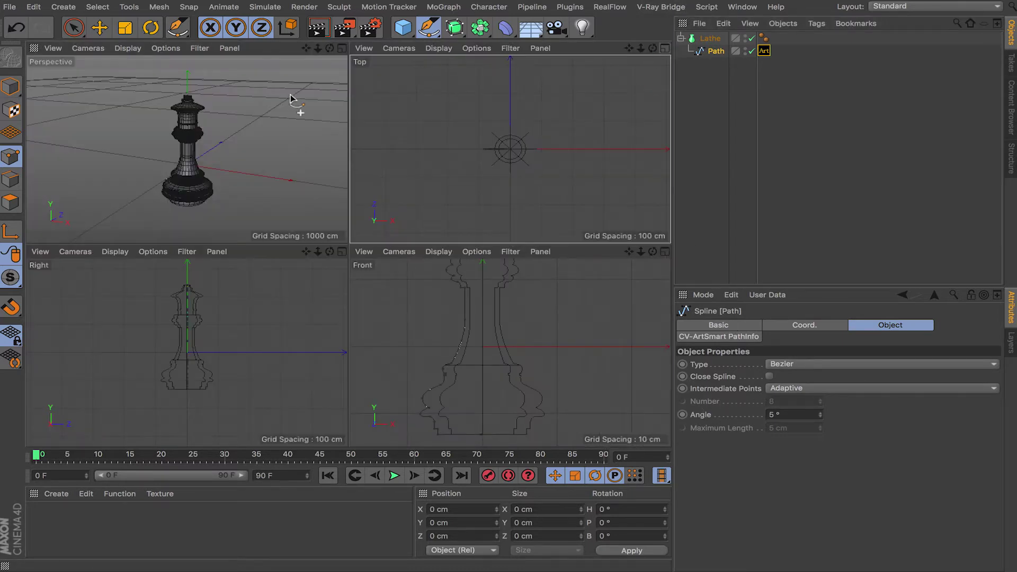
click(342, 48)
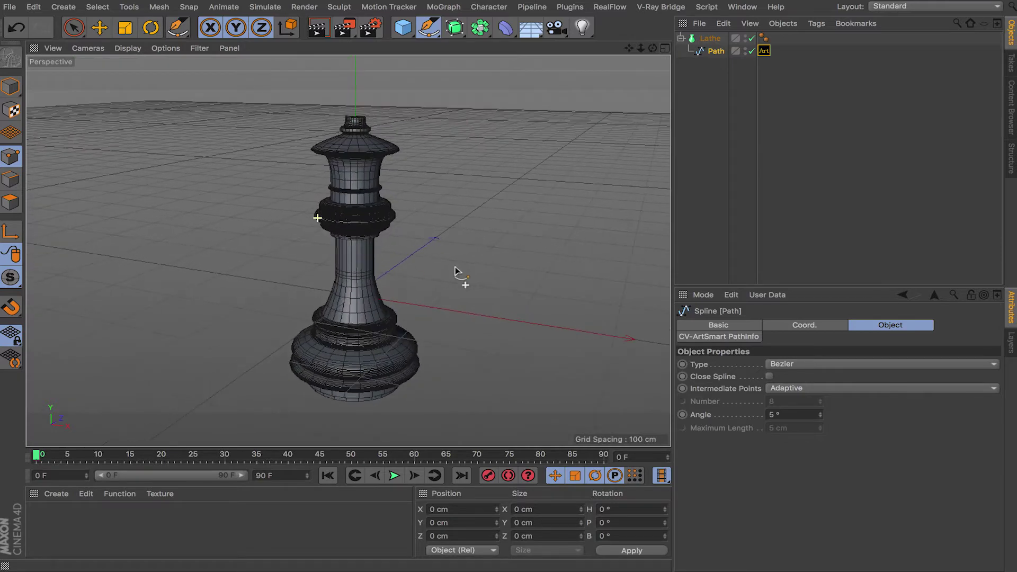
Add a Circle spline and try its intermediate points as Uniform, Natural and Subdivided.
drag(428, 27, 584, 79)
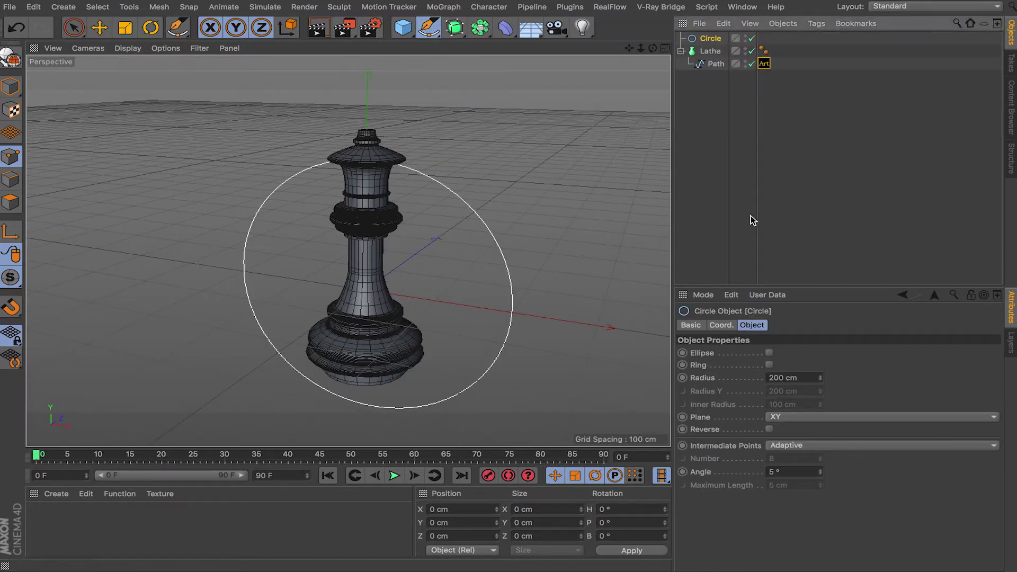
click(809, 446)
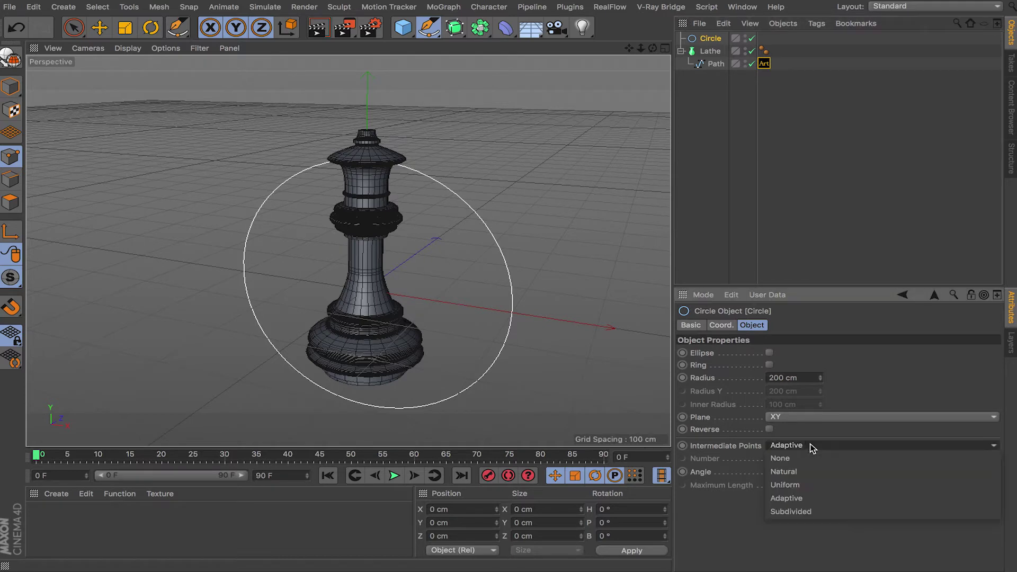
click(811, 485)
click(803, 448)
click(806, 469)
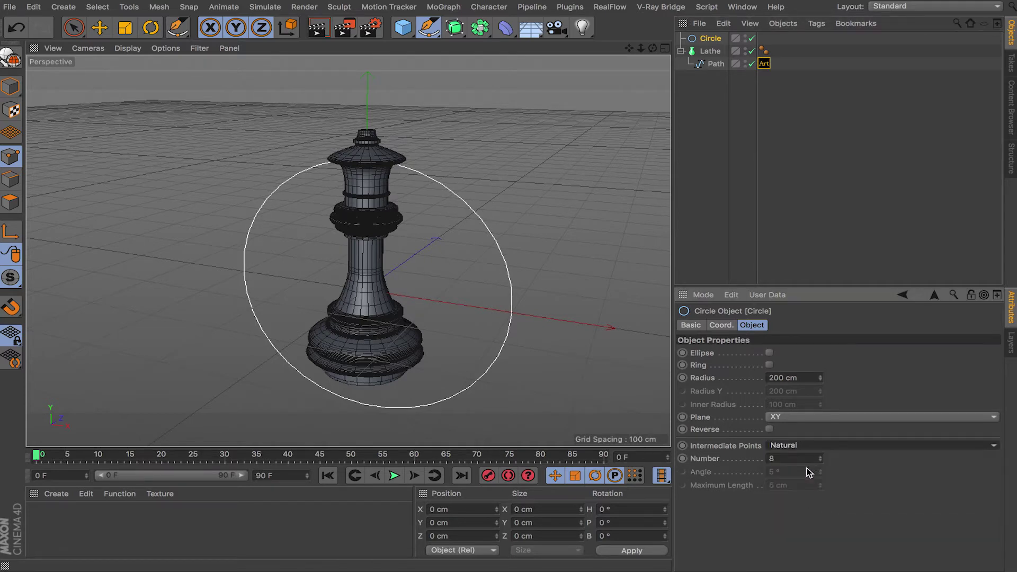
click(809, 447)
click(806, 512)
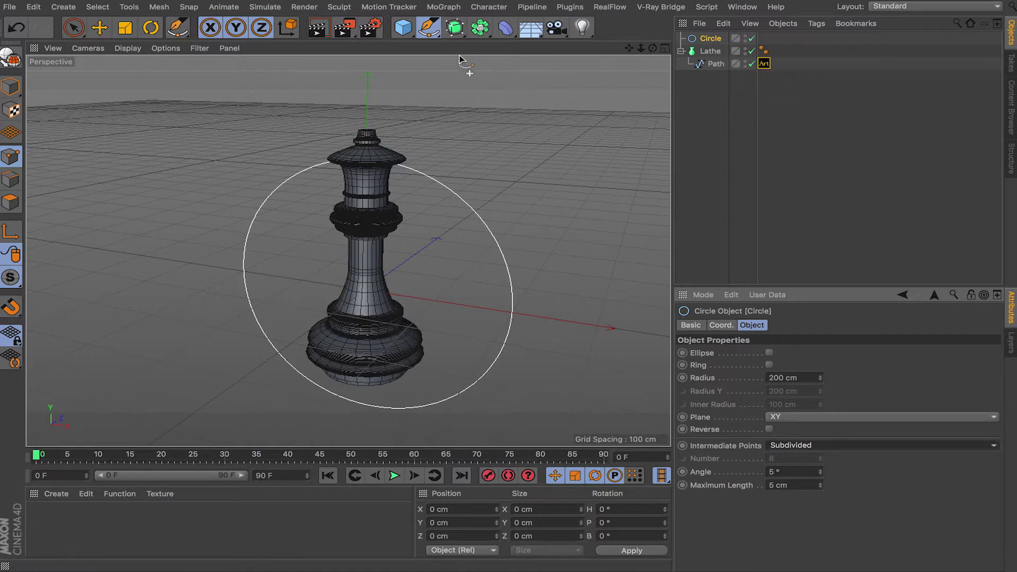
Look over the generator types and delete the Circle spline.
click(454, 29)
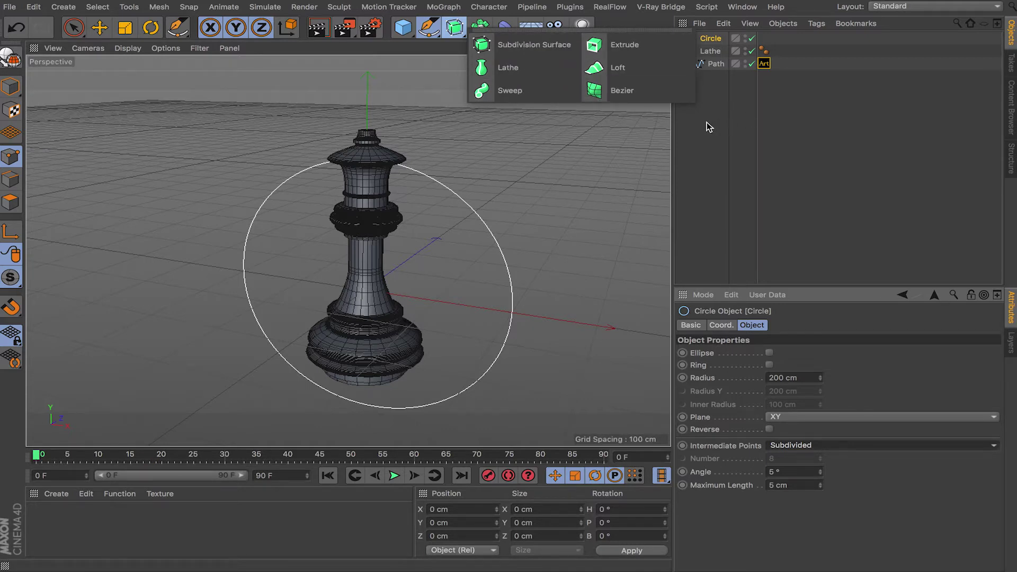
click(716, 64)
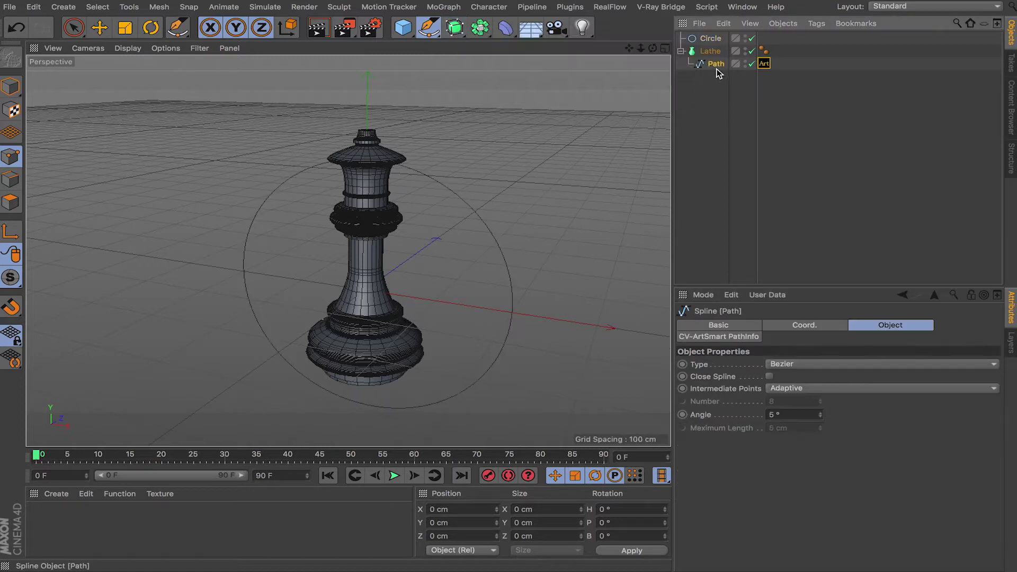
click(711, 38)
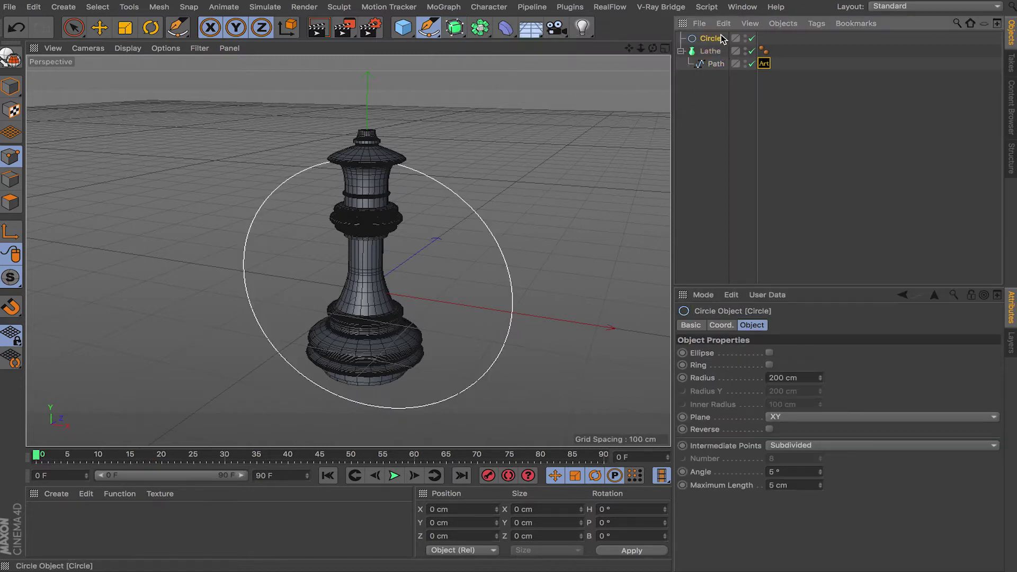
key(Delete)
Examine the Lathe's object properties and the viewport's shading modes.
click(711, 39)
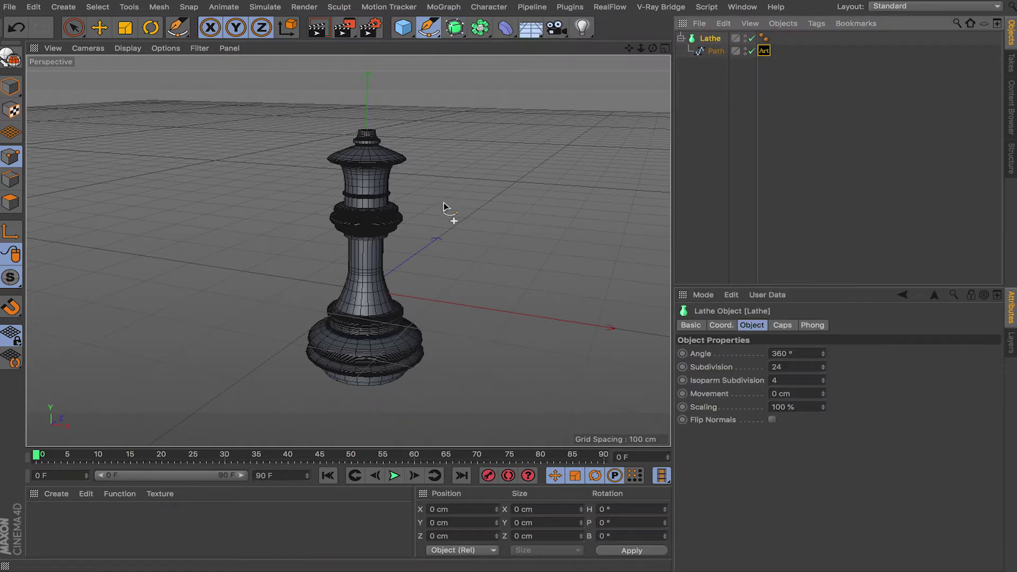
scroll(447, 215, up, 3)
click(132, 48)
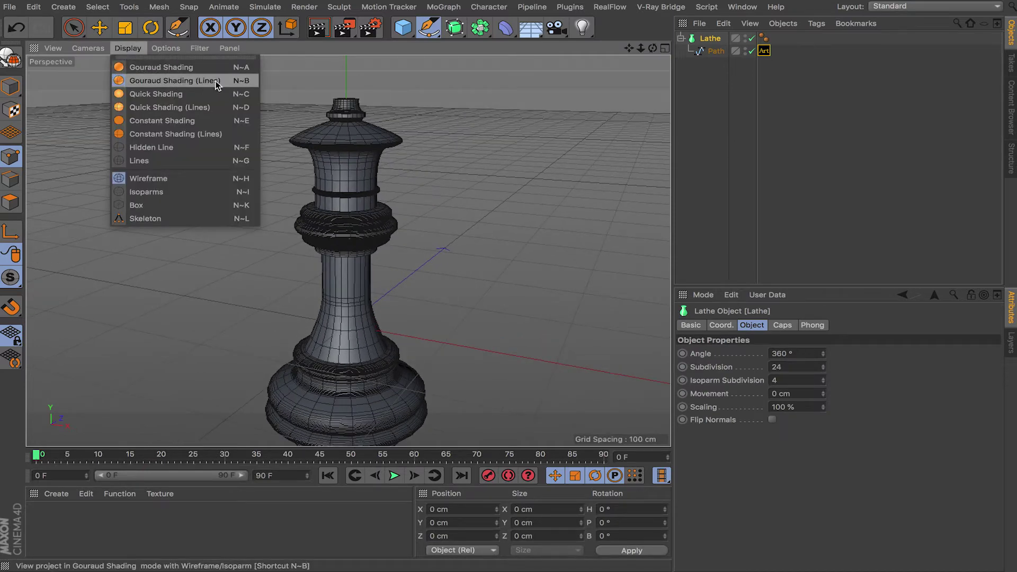
click(705, 92)
Set the Path spline's intermediate points to Uniform and inspect the lathed king's mesh from a higher angle.
click(714, 51)
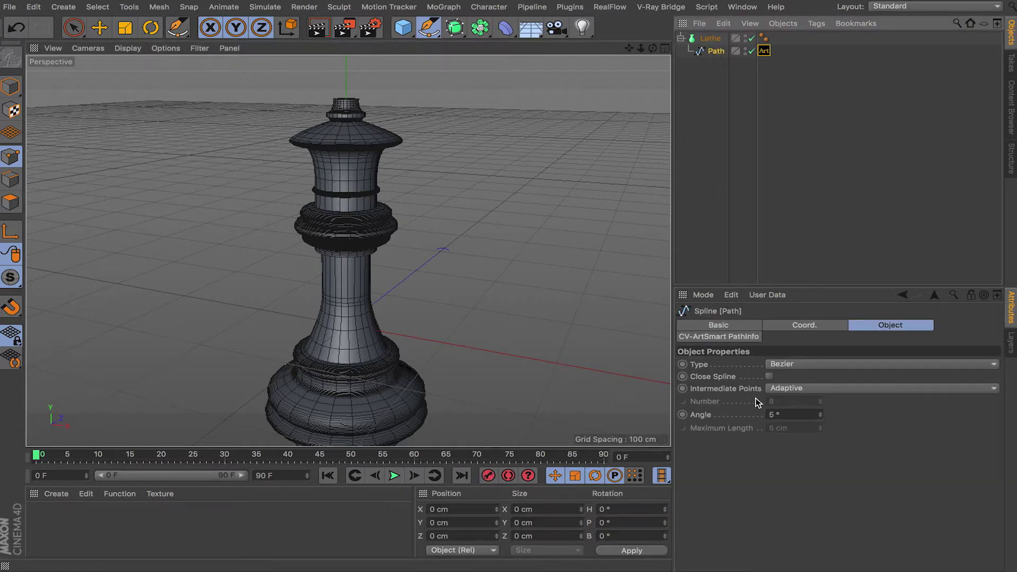
click(793, 390)
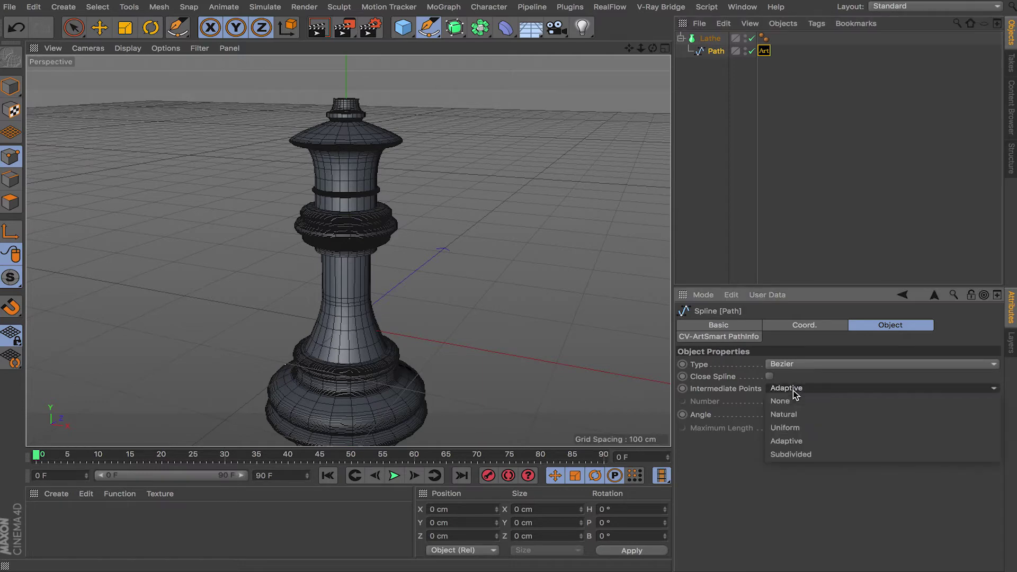
click(810, 428)
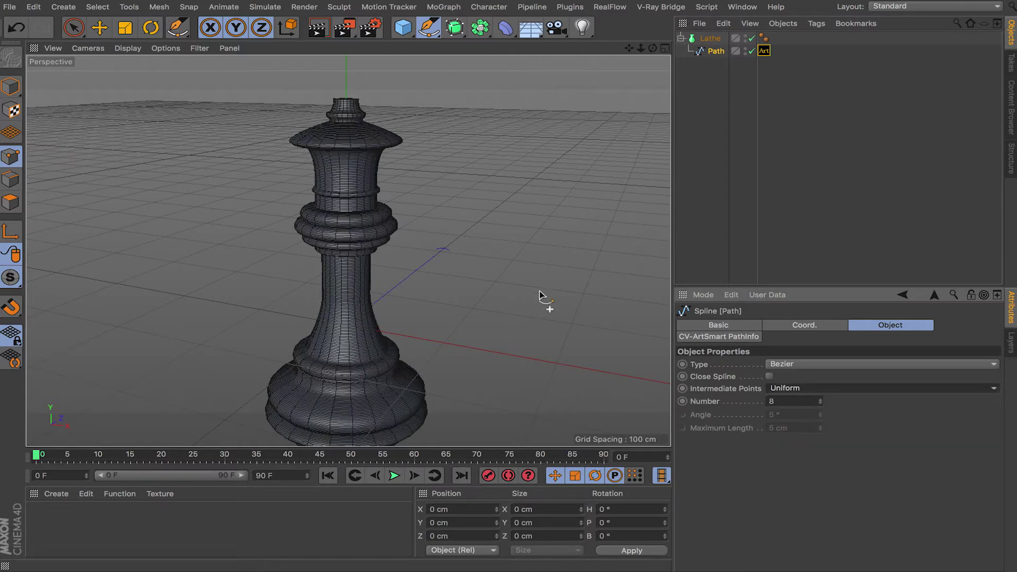
alt+drag(447, 305, 442, 235)
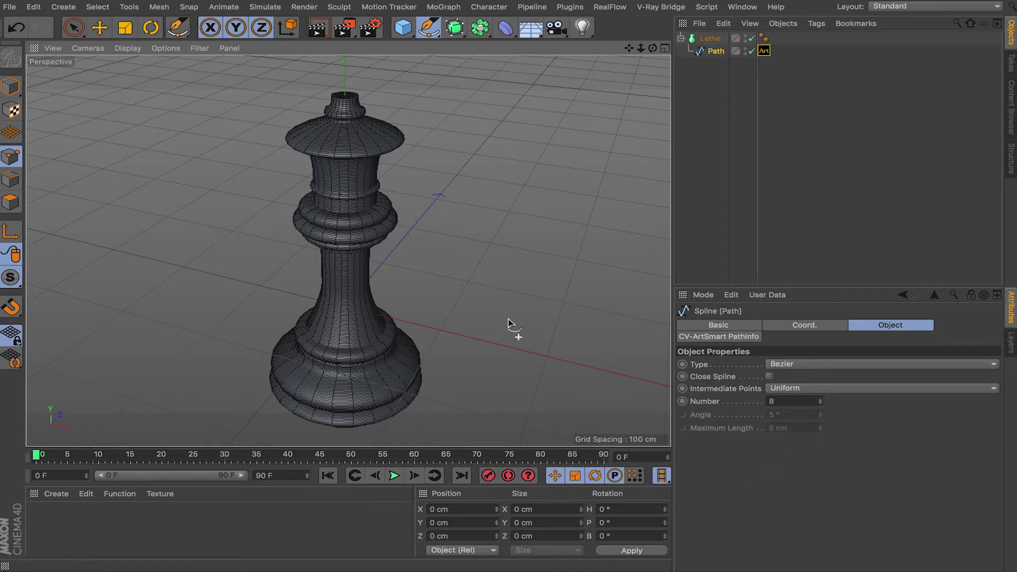
Set the number of uniform intermediate points on the Path spline to 4.
click(820, 403)
click(820, 404)
click(820, 404)
click(820, 404)
click(820, 403)
click(820, 404)
click(820, 400)
click(821, 400)
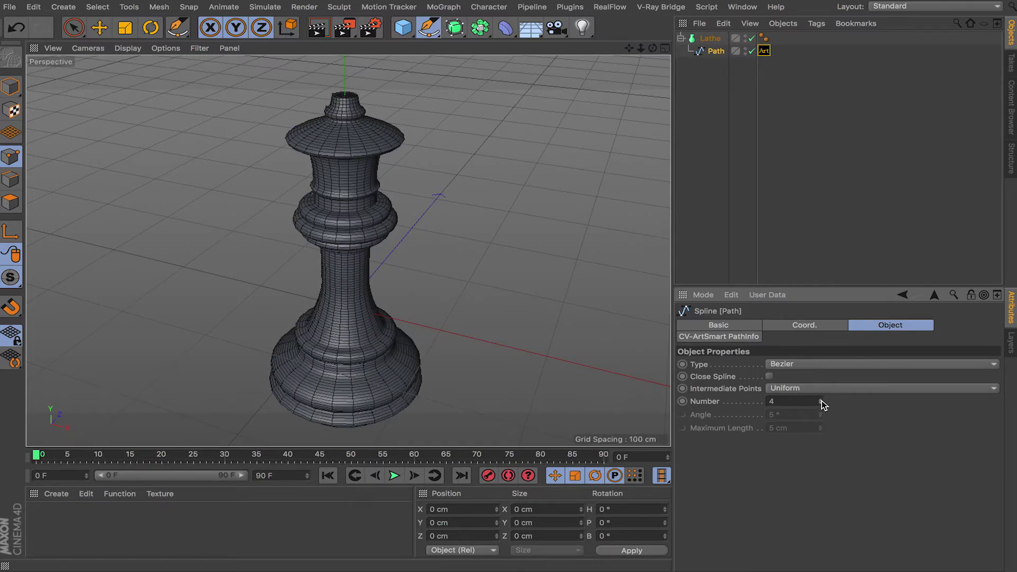
Switch the Path spline's intermediate points to Natural and set their number to 3.
click(822, 389)
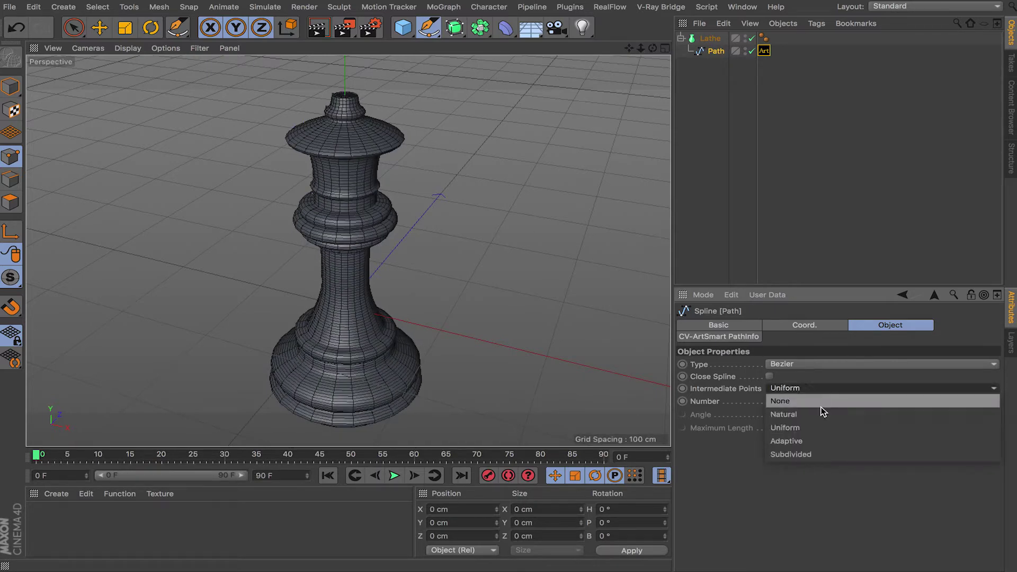
click(820, 415)
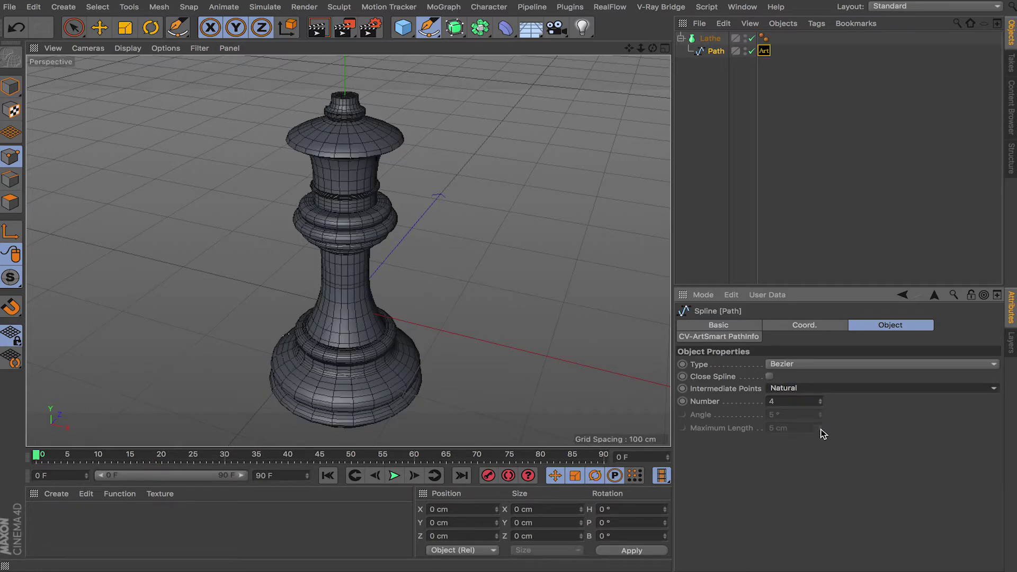
click(821, 400)
click(821, 401)
click(821, 400)
Set the Path spline's intermediate points to Subdivided.
click(809, 390)
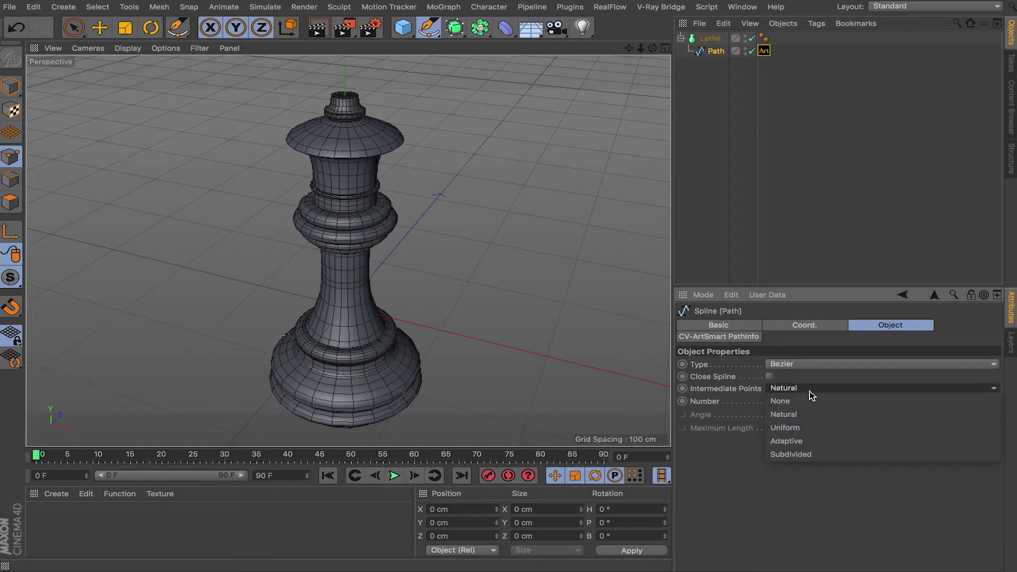
click(808, 456)
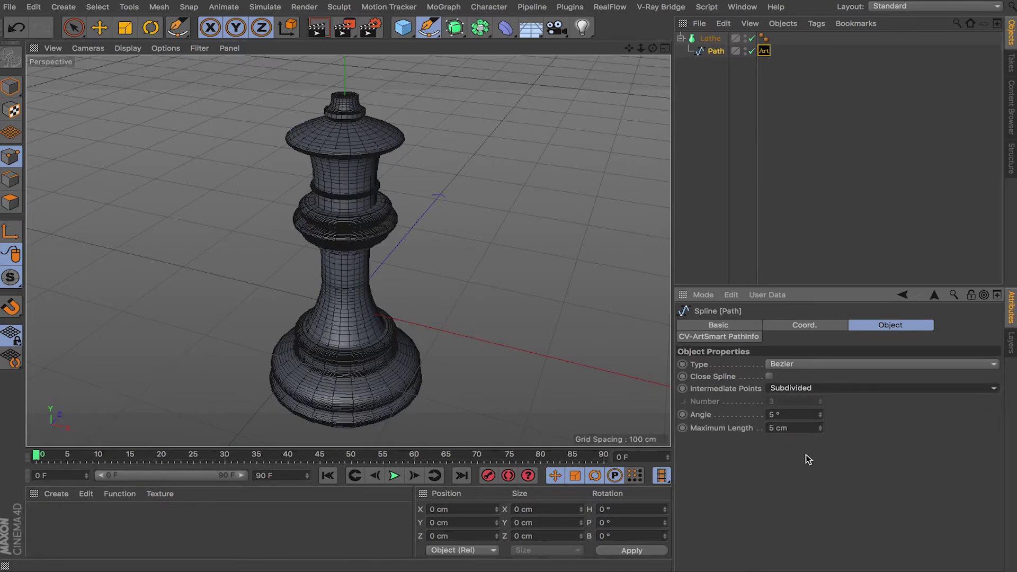
Try a subdivision angle of 26° on the Path spline and undo the change.
mouse_move(821, 415)
mouse_down()
mouse_move(820, 366)
mouse_move(820, 419)
mouse_move(820, 407)
mouse_up()
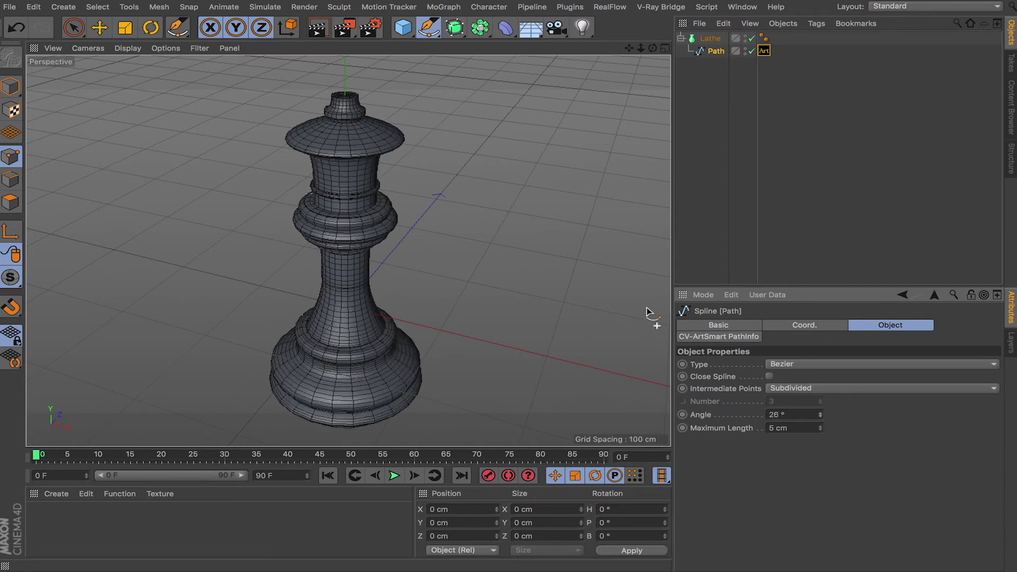
key(ctrl+z)
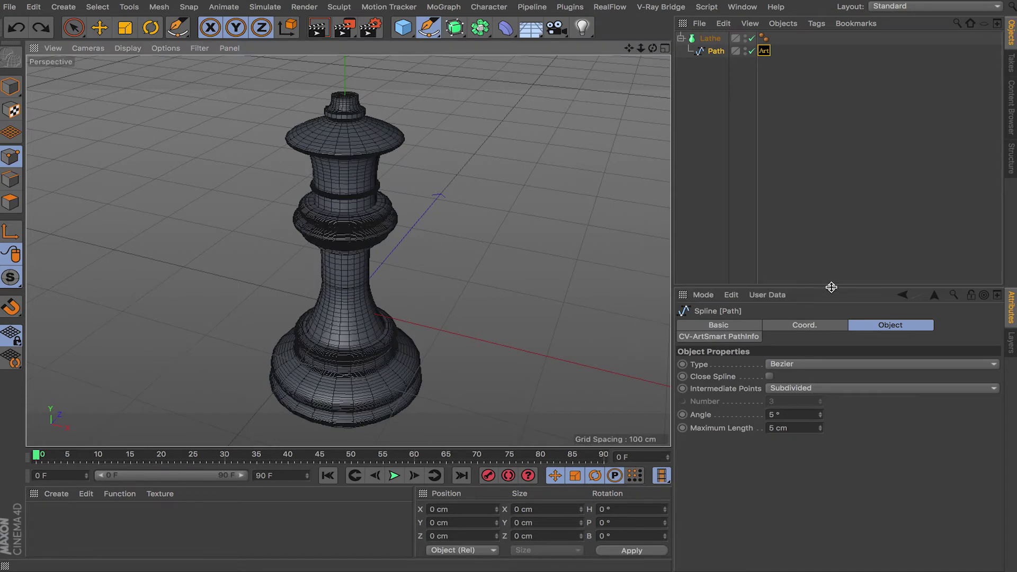
Set the Path spline's intermediate points to Adaptive.
click(804, 392)
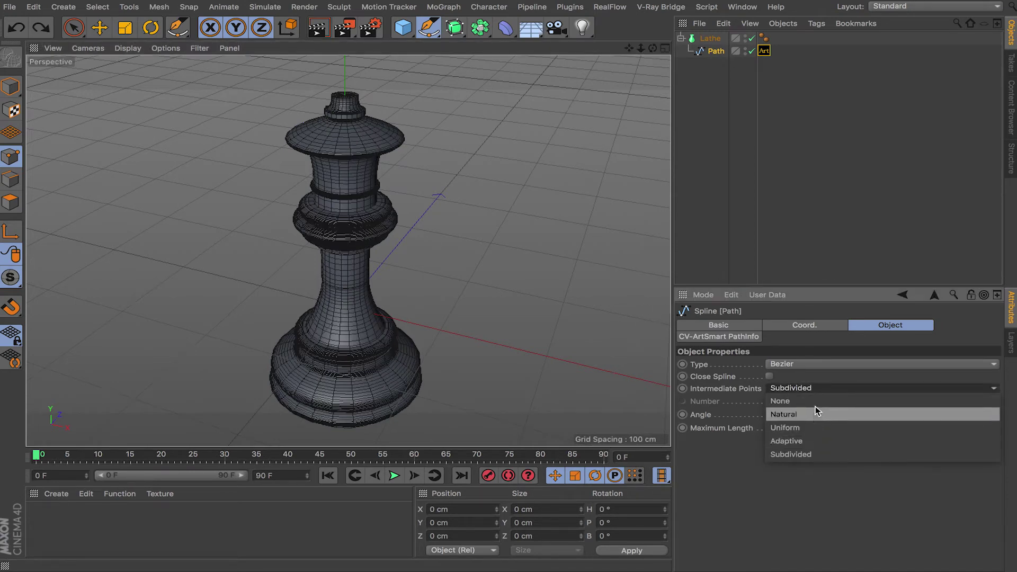
click(808, 442)
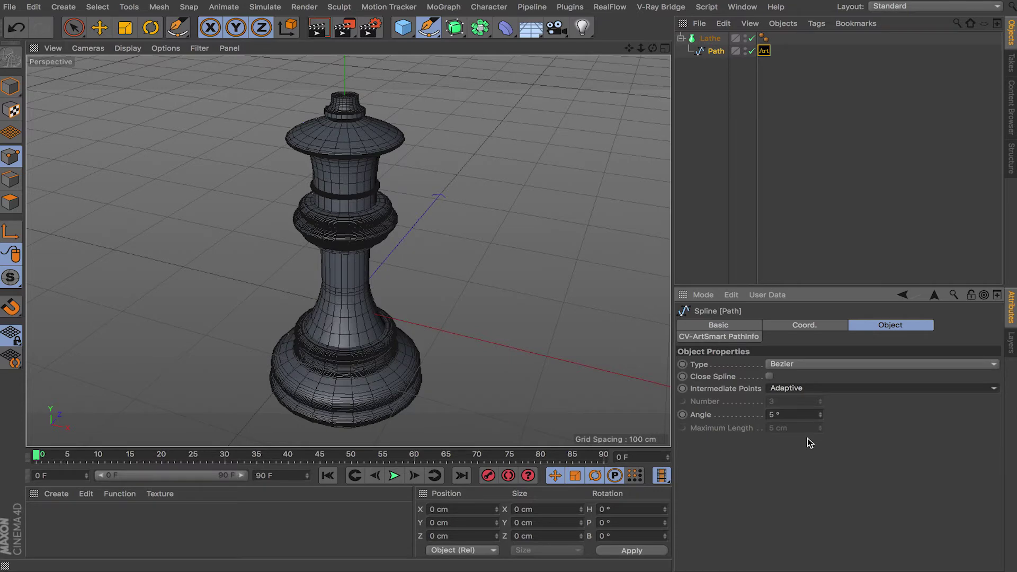
alt+drag(551, 310, 527, 314)
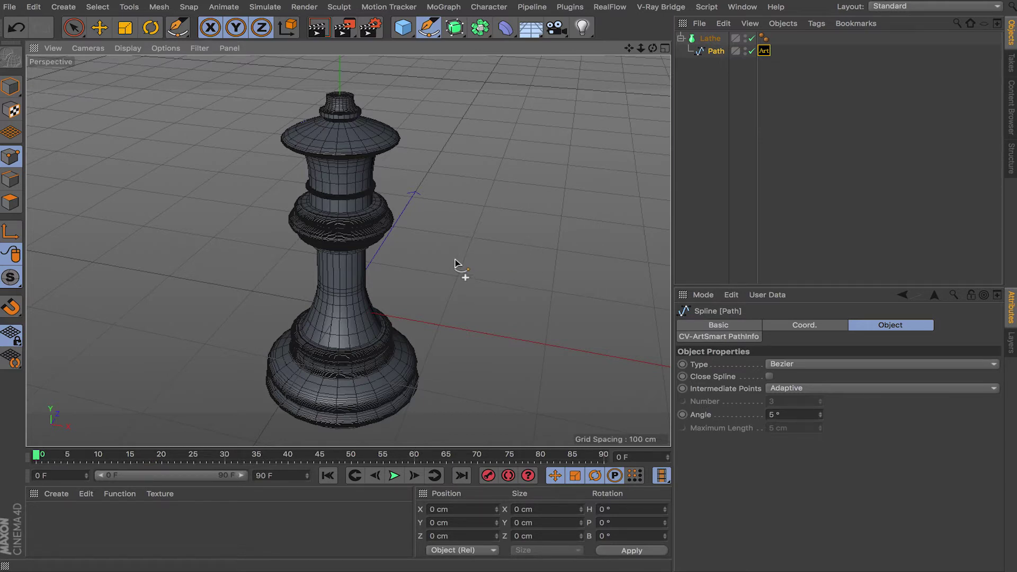
Delete the Lathe object together with its Path spline.
click(720, 71)
click(710, 38)
key(Delete)
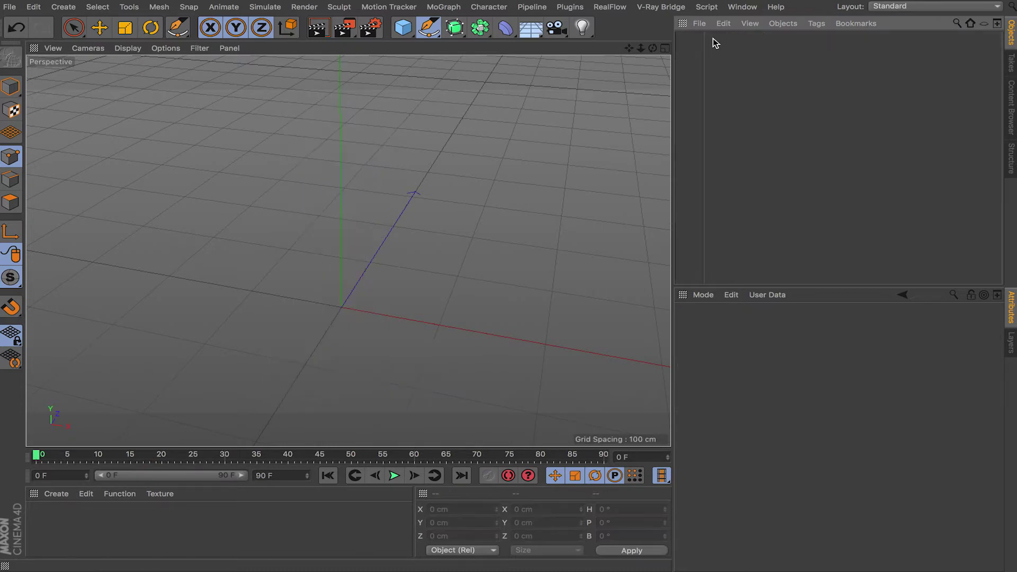
Add a Text spline object to the scene and test-render the view.
click(428, 27)
drag(514, 31, 230, 182)
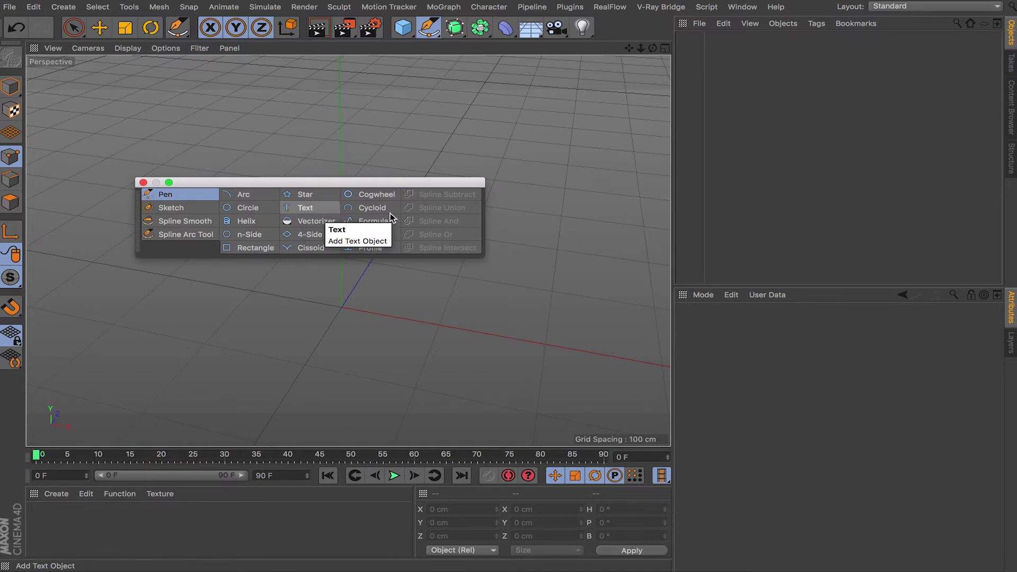
click(324, 211)
drag(347, 182, 318, 322)
alt+drag(461, 236, 374, 167)
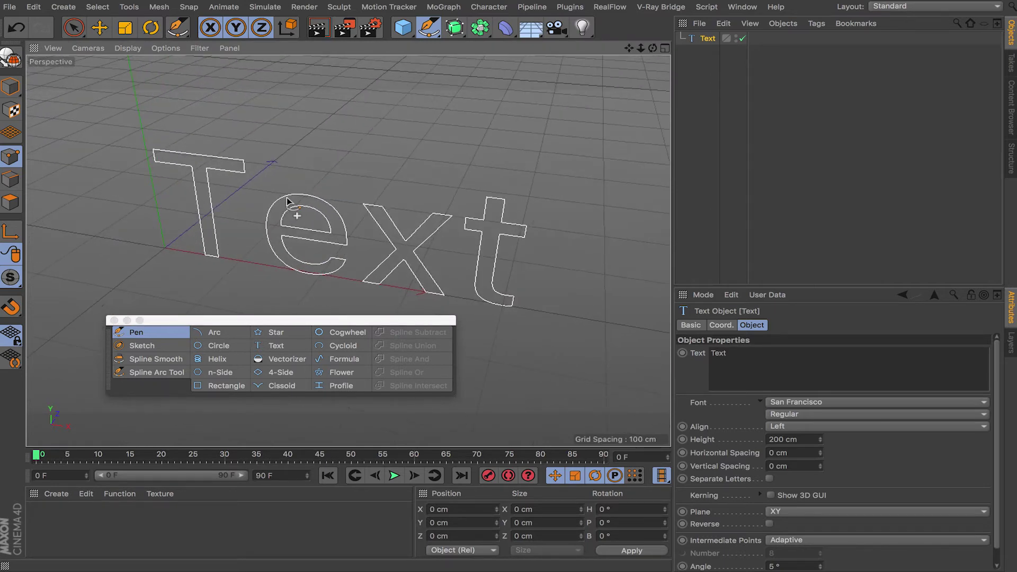
click(318, 28)
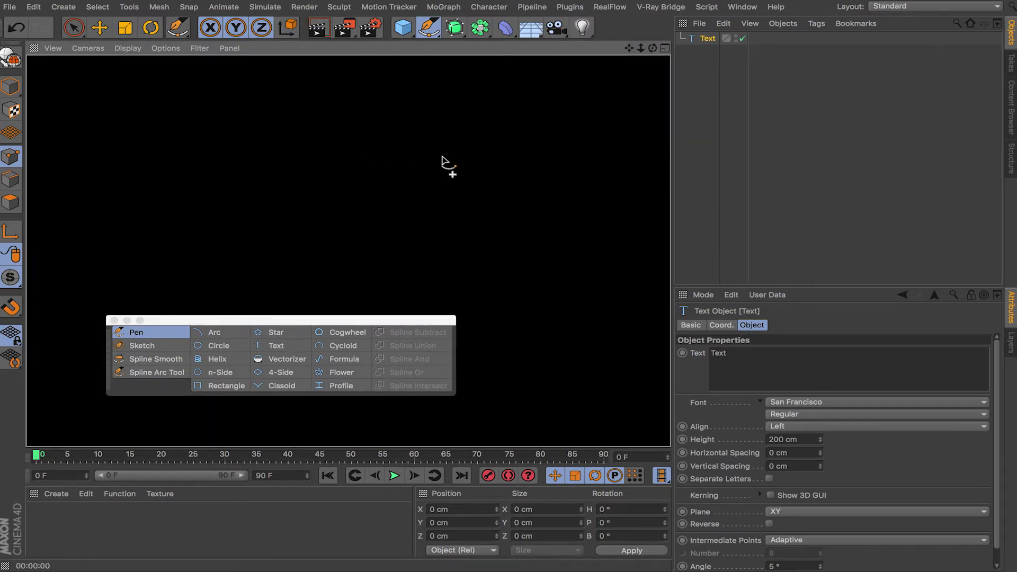
click(694, 76)
Extrude the Text spline by nesting it under an Extrude generator.
drag(454, 28, 711, 43)
alt+drag(530, 233, 274, 197)
scroll(275, 199, up, 5)
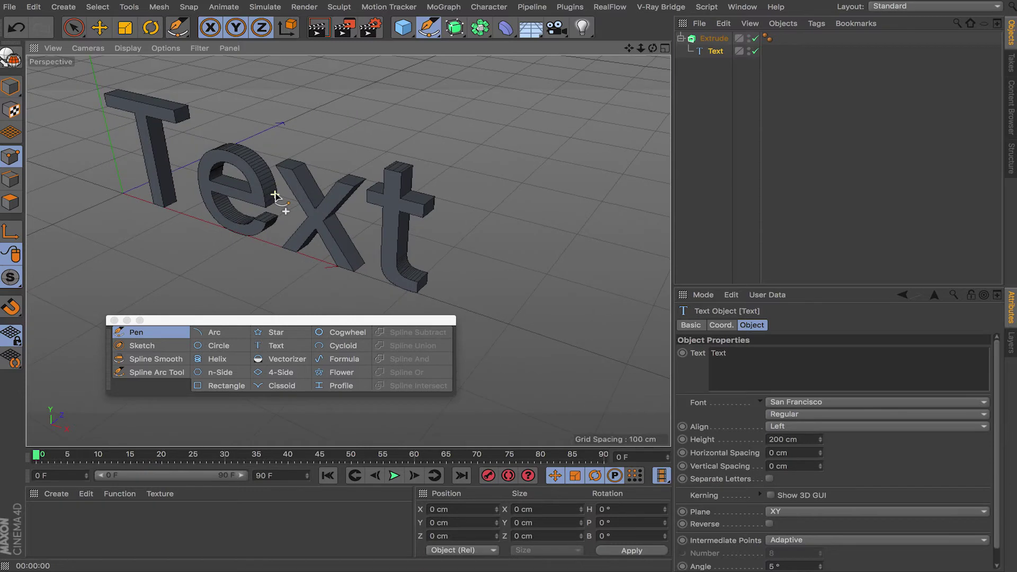
alt+drag(337, 217, 356, 142)
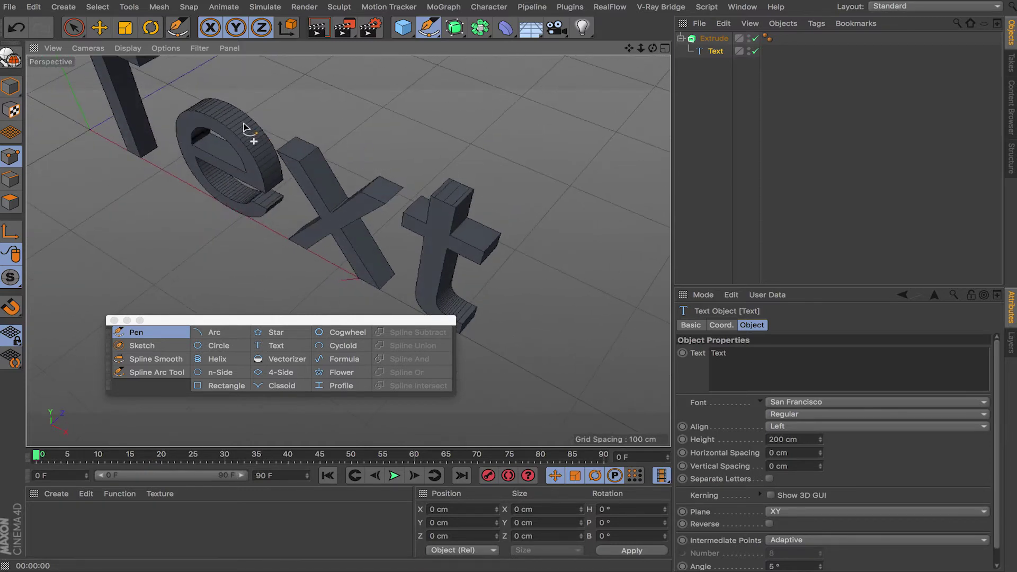
alt+drag(288, 155, 287, 259)
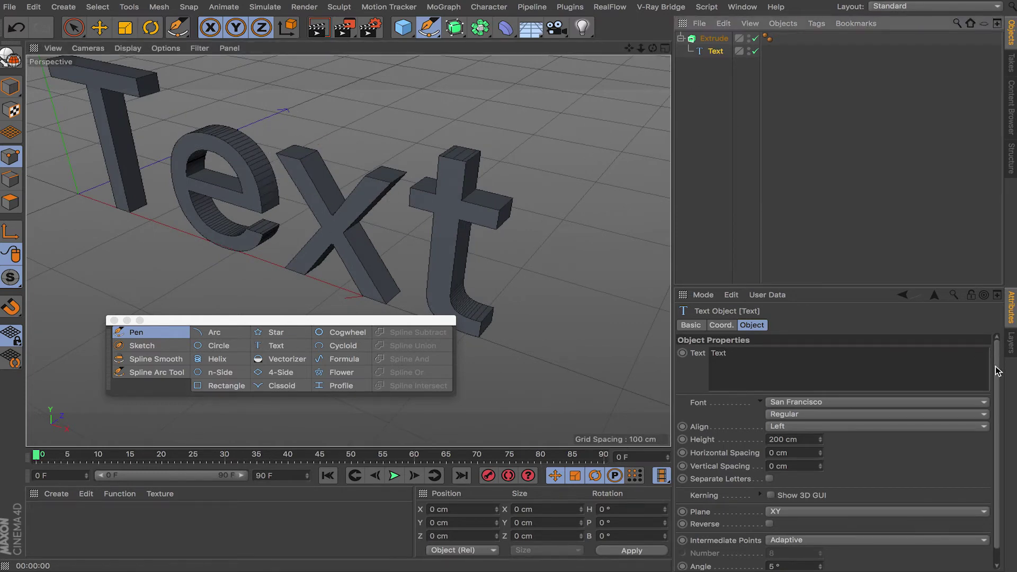
Set the Text spline's intermediate points to Uniform.
scroll(995, 371, down, 2)
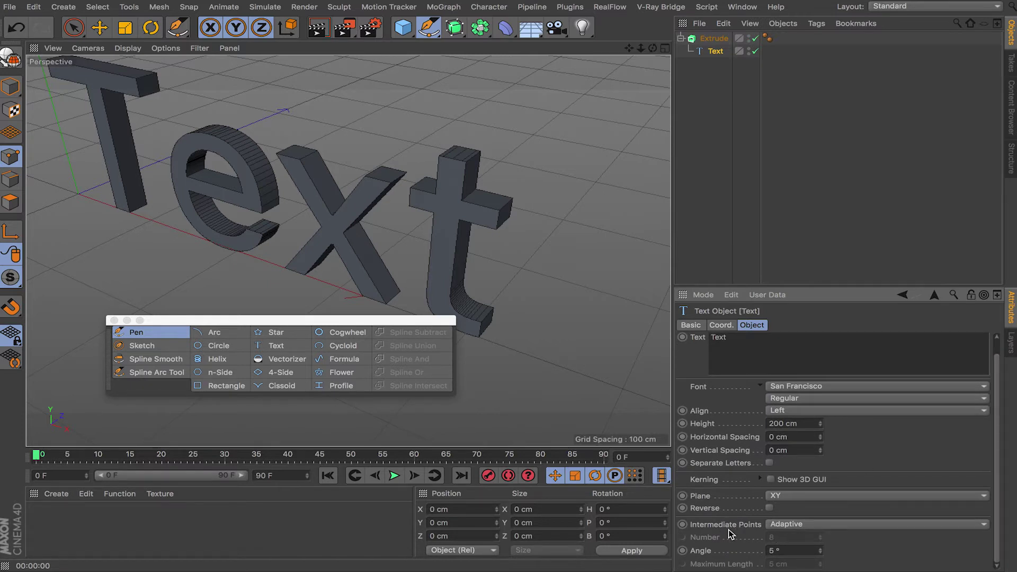
click(797, 526)
click(808, 486)
alt+drag(461, 324, 415, 196)
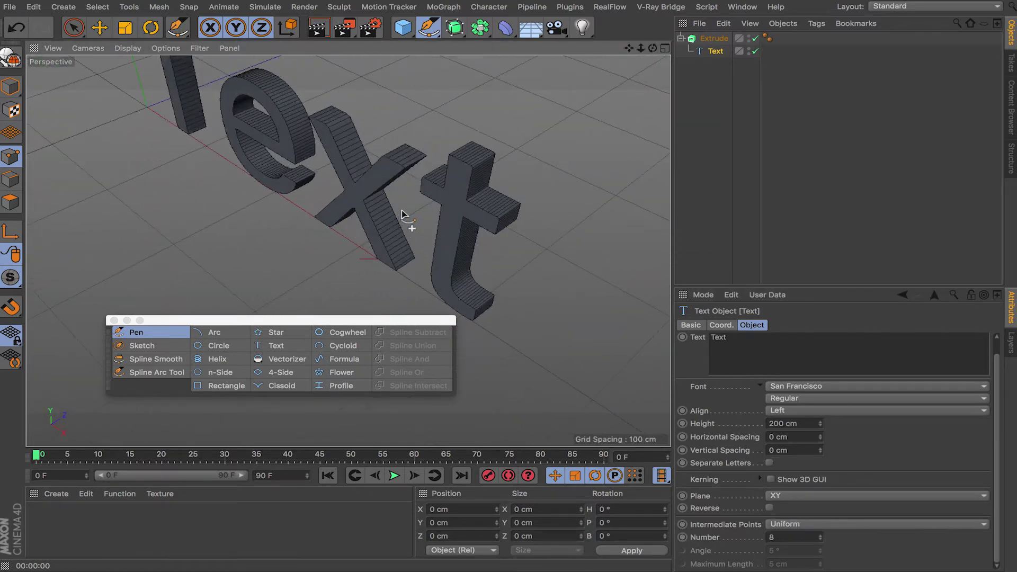
alt+drag(437, 176, 465, 255)
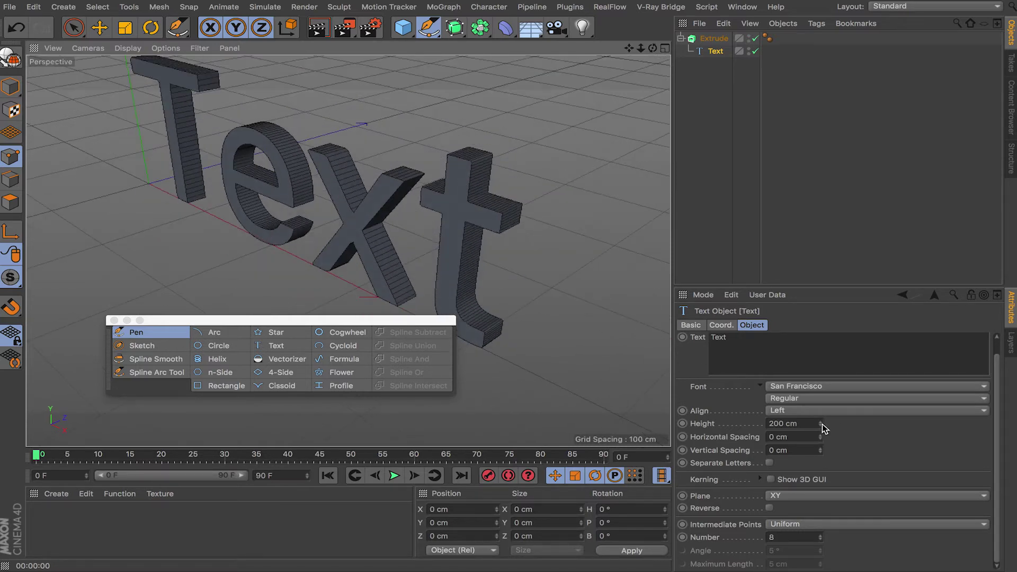
Try different numbers of uniform intermediate points on the Text spline, finishing with 6.
click(820, 540)
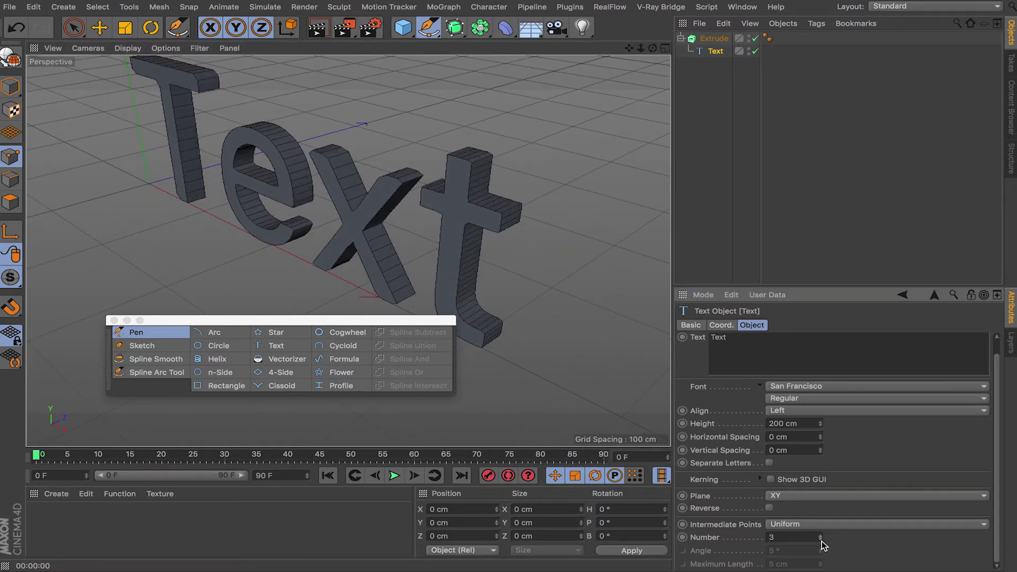
click(821, 540)
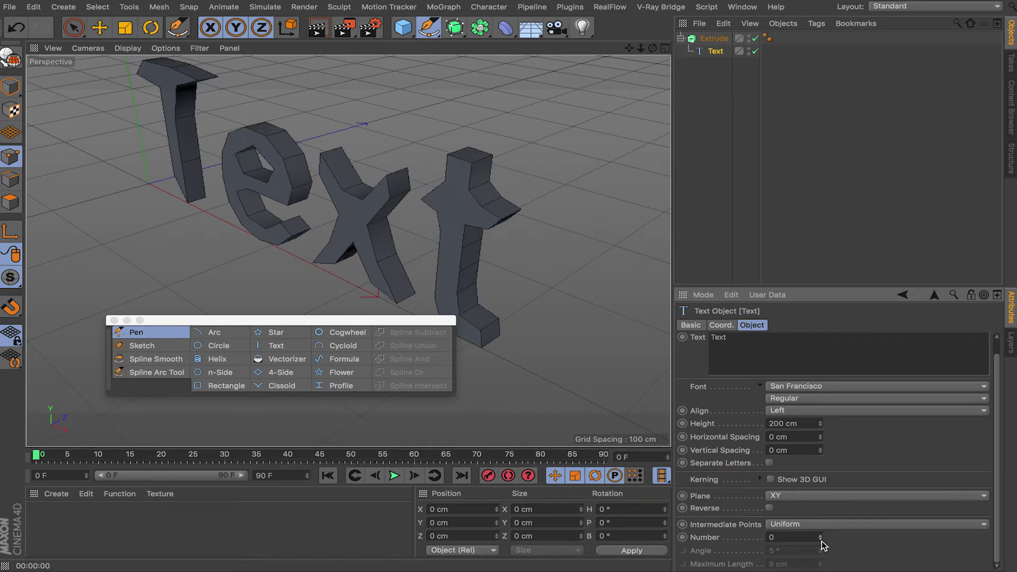
click(821, 536)
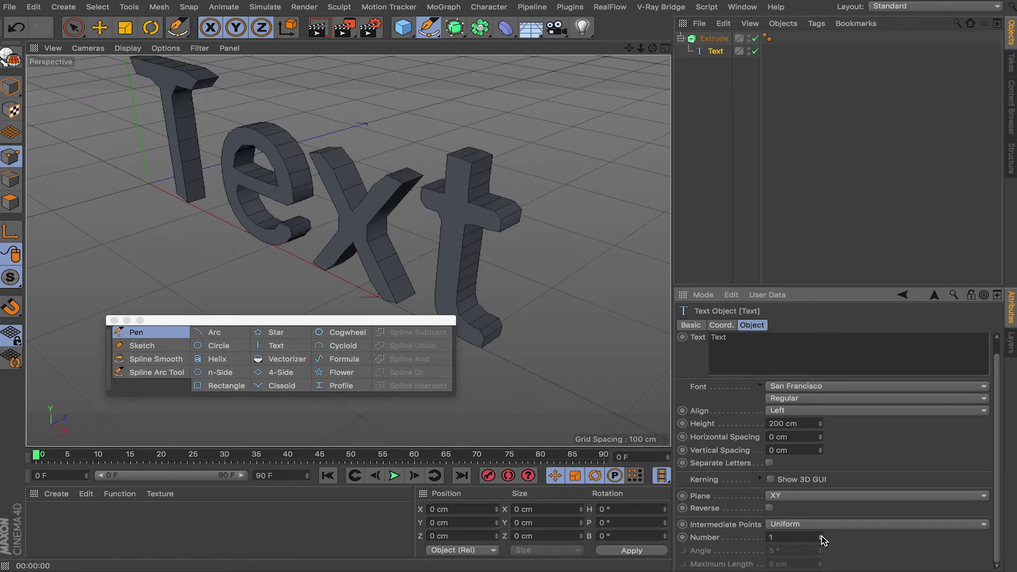
click(822, 536)
click(821, 536)
click(822, 536)
click(822, 536)
click(822, 536)
click(822, 536)
click(821, 540)
click(821, 541)
click(821, 540)
click(821, 535)
click(822, 536)
click(821, 537)
alt+drag(490, 289, 400, 234)
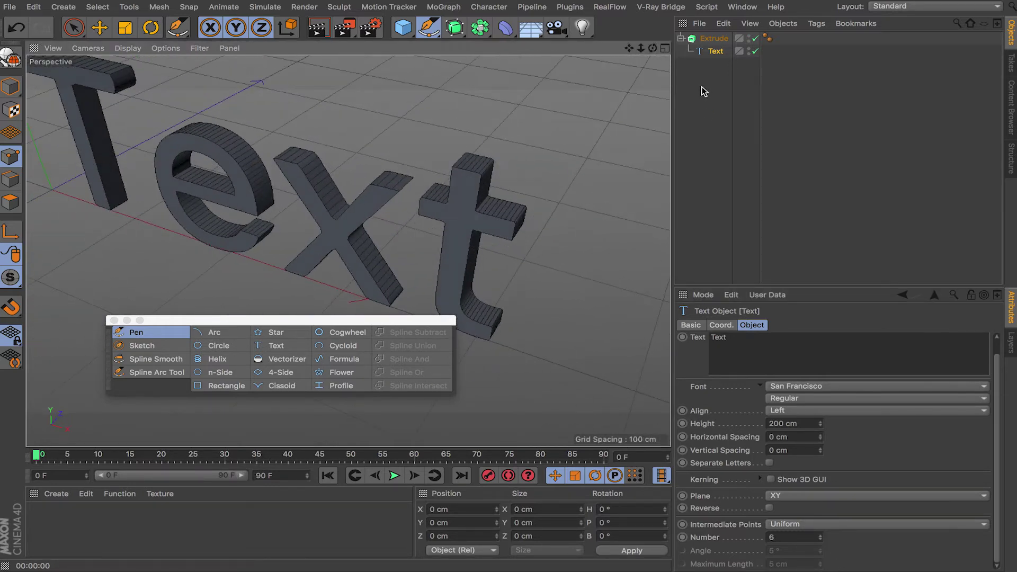
Delete the Extrude object with its Text spline and close the floating spline palette.
click(710, 104)
click(721, 38)
key(Delete)
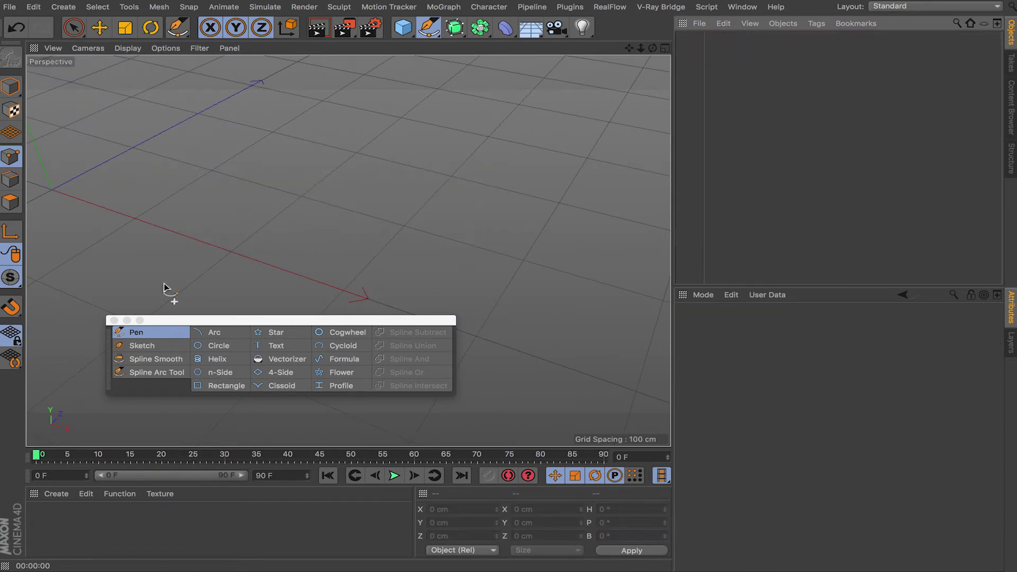
click(114, 320)
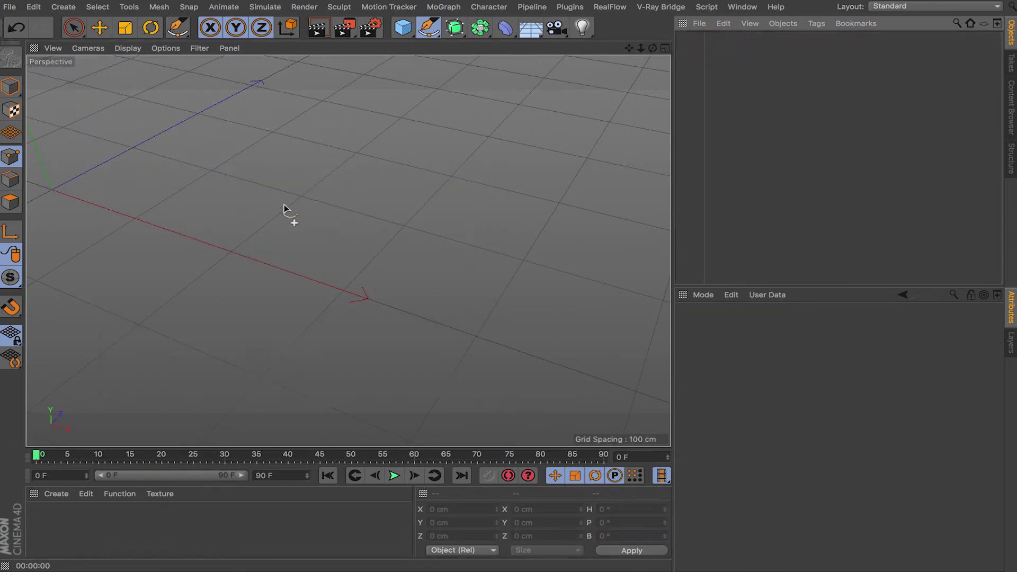
Draw a closed five-point Bezier spline with straight segments in the maximised Top view using the Pen tool.
click(430, 30)
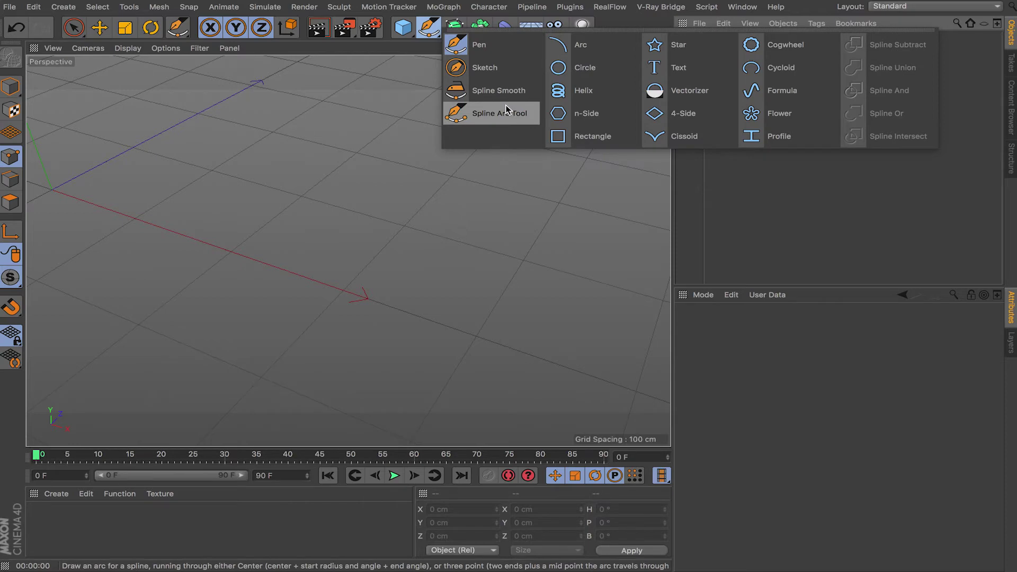
click(509, 46)
alt+drag(639, 75, 642, 114)
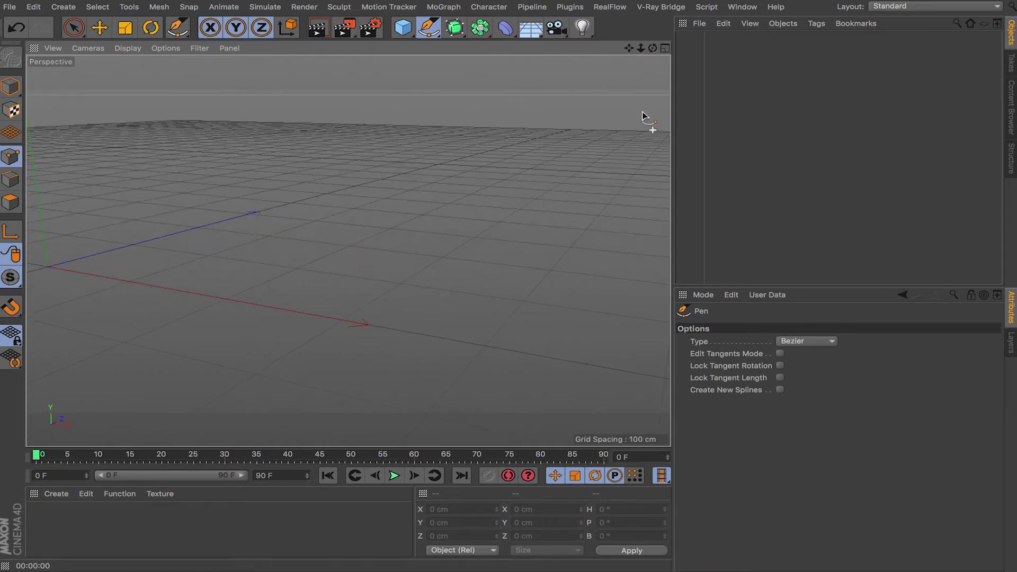
click(666, 48)
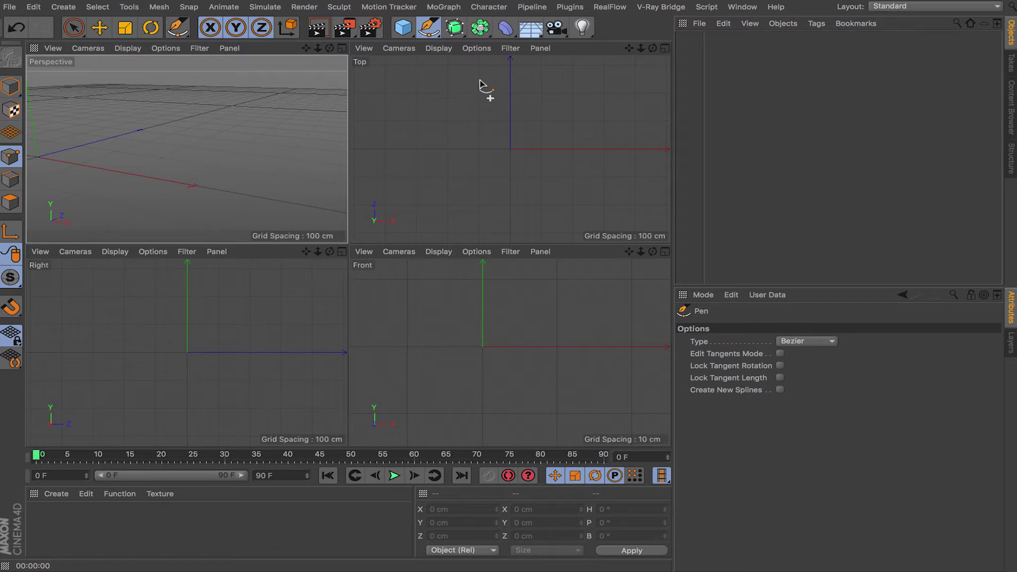
click(665, 49)
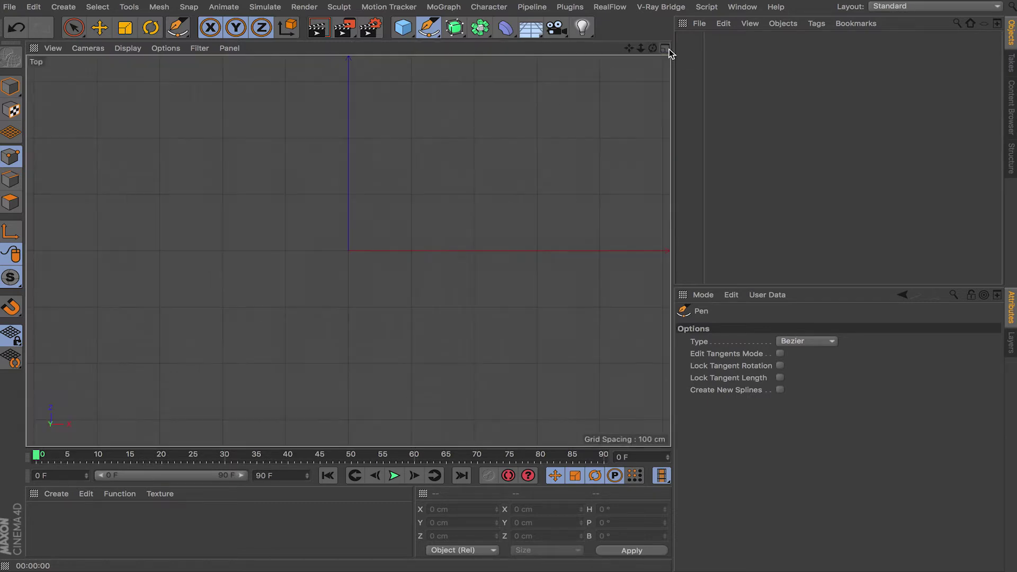
click(291, 142)
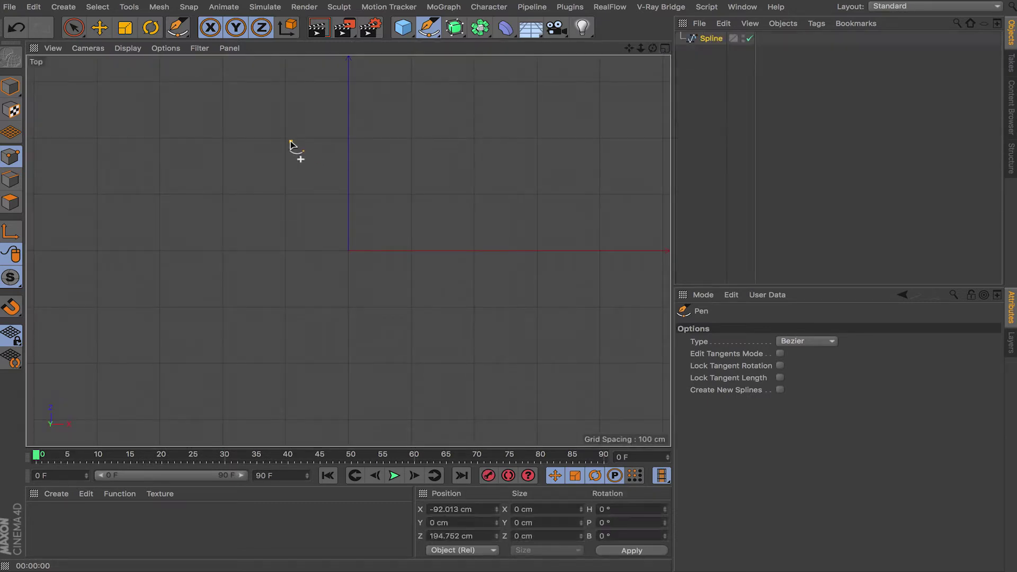
click(227, 199)
click(306, 276)
click(410, 210)
click(312, 215)
click(294, 146)
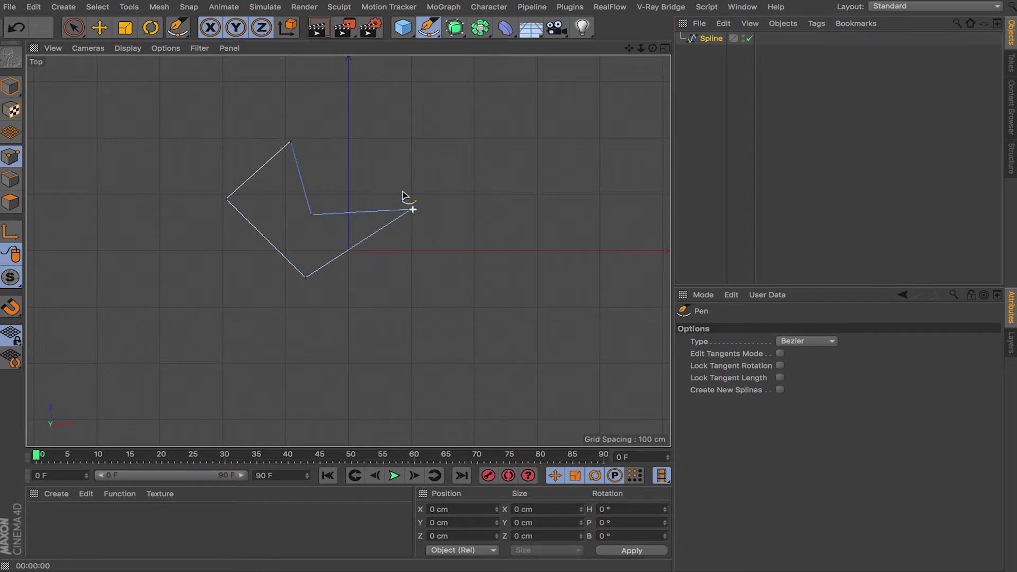
Bend the straight segments of the closed spline into smooth curves with the Pen tool.
click(291, 142)
click(312, 215)
click(412, 210)
click(306, 278)
drag(356, 253, 389, 254)
drag(306, 200, 362, 188)
mouse_move(253, 237)
alt+mouse_down()
mouse_move(289, 252)
mouse_move(248, 245)
alt+mouse_up()
Add two points along the spline's upper curve and move the right one to about X 35 cm, Z 228 cm.
ctrl+click(262, 151)
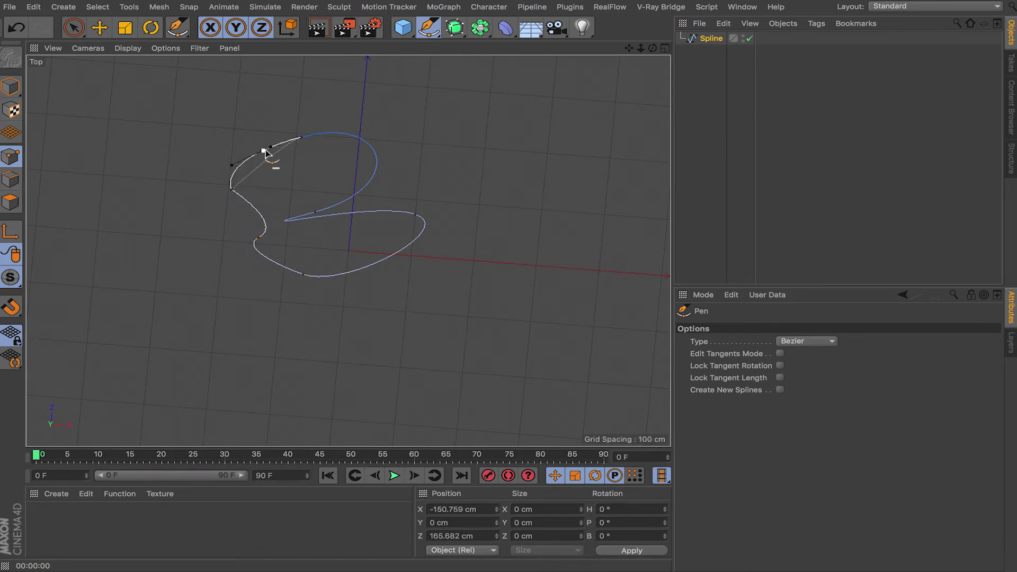
ctrl+click(364, 141)
drag(363, 140, 383, 126)
Raise the spline's rightmost point, add points on the lower-right curve and pull that curve outward.
drag(412, 226, 424, 185)
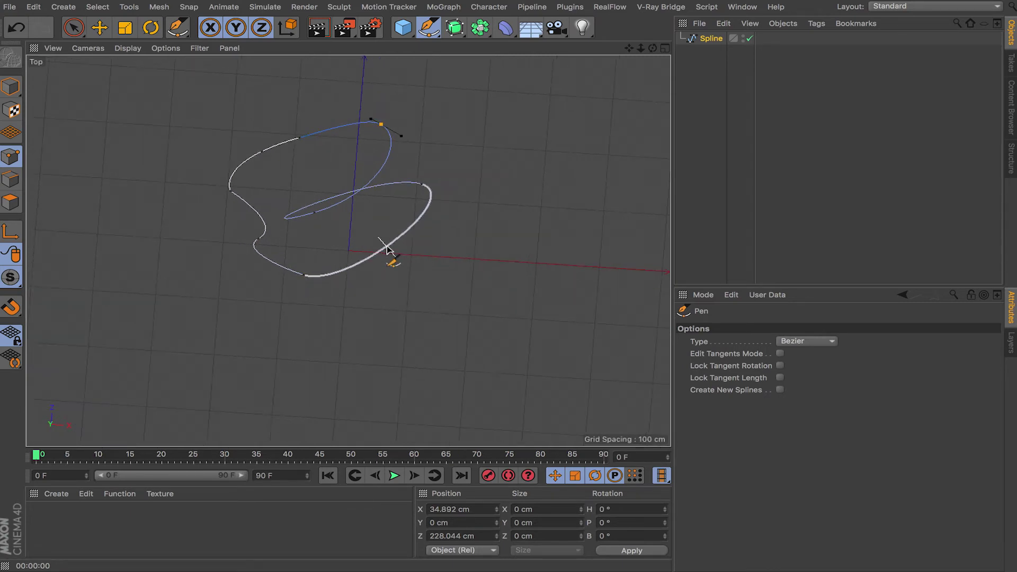
click(387, 247)
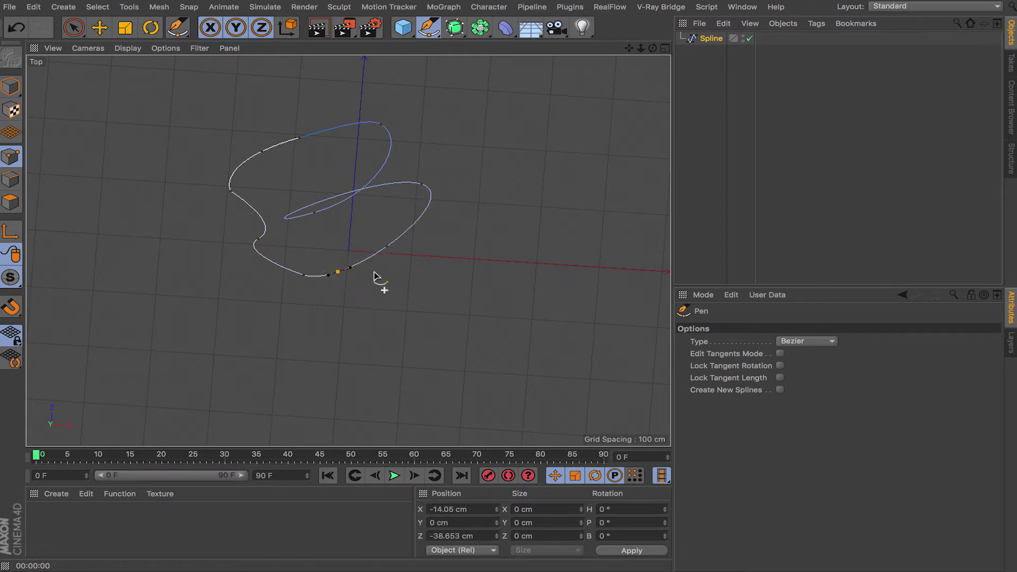
drag(409, 237, 456, 250)
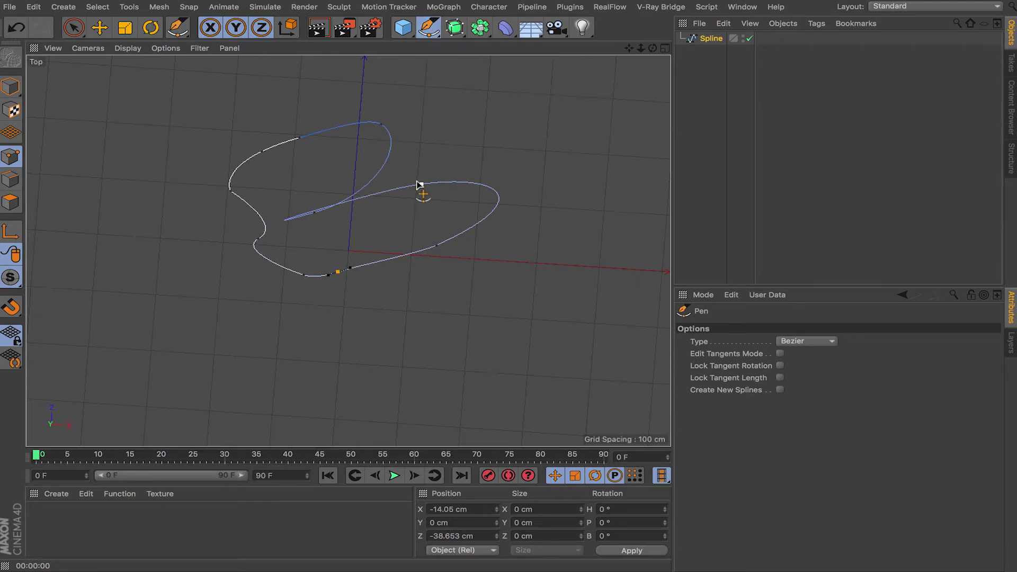
Switch the spline's upper-right point to hard interpolation and back to soft interpolation.
click(382, 126)
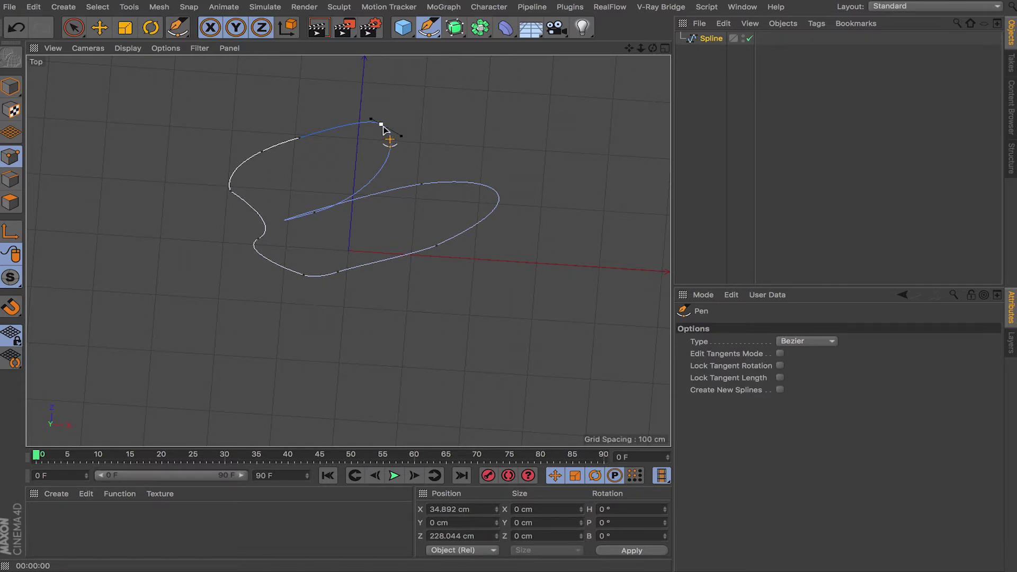
right_click(406, 114)
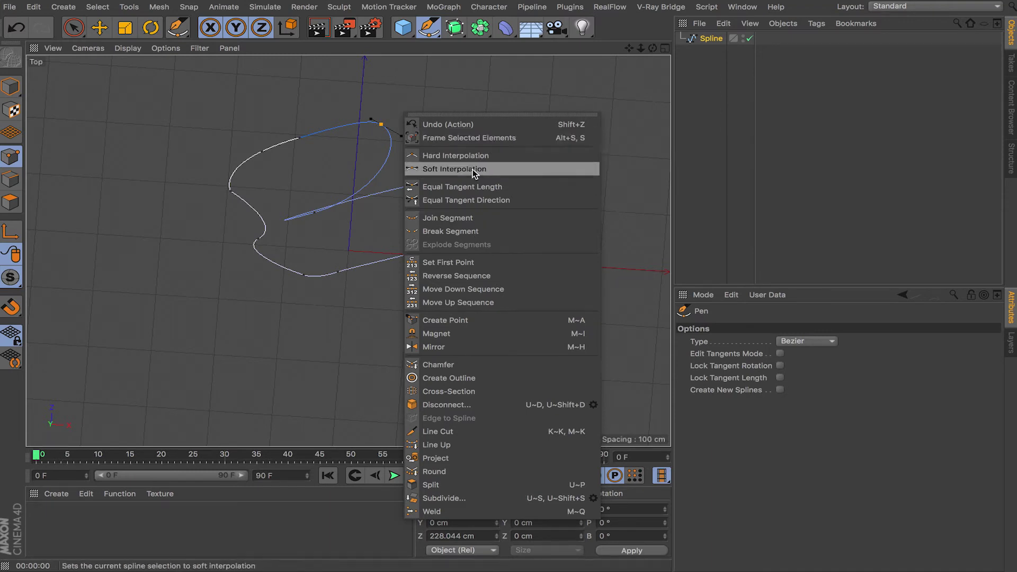
click(475, 156)
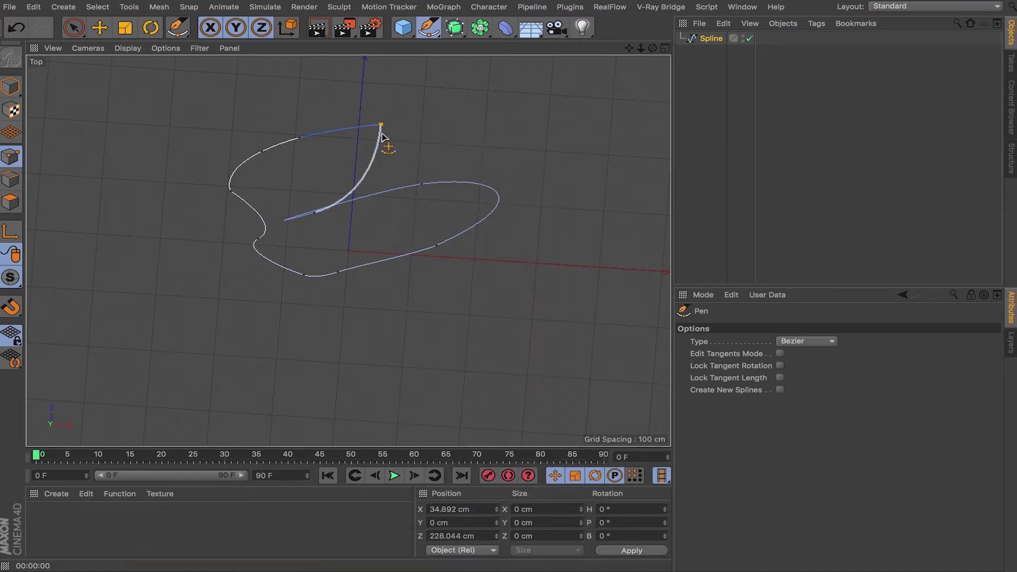
right_click(411, 135)
click(462, 191)
Equalize the upper-right point's tangent lengths and stretch its lower tangent outward to the right.
right_click(424, 132)
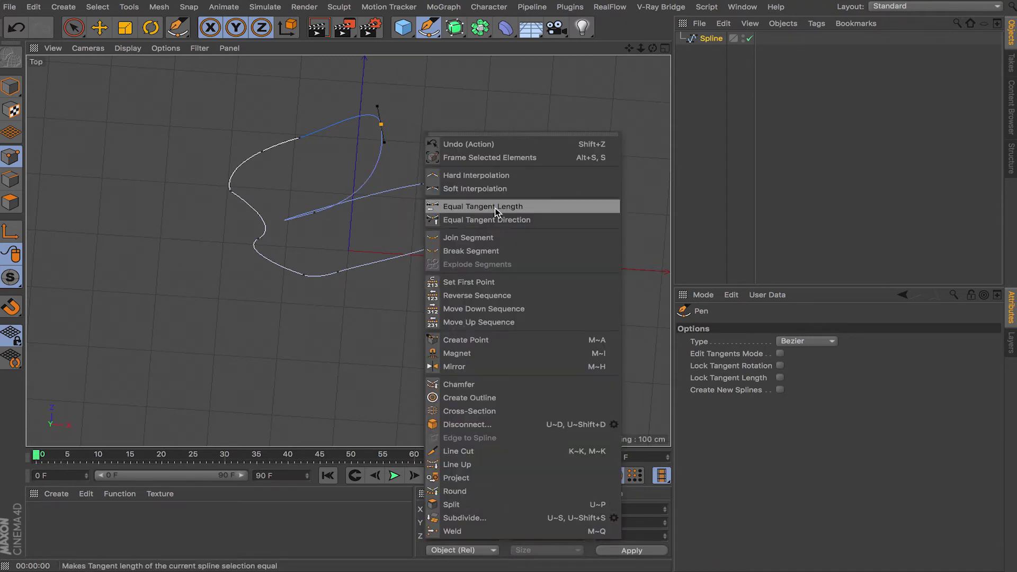
click(496, 208)
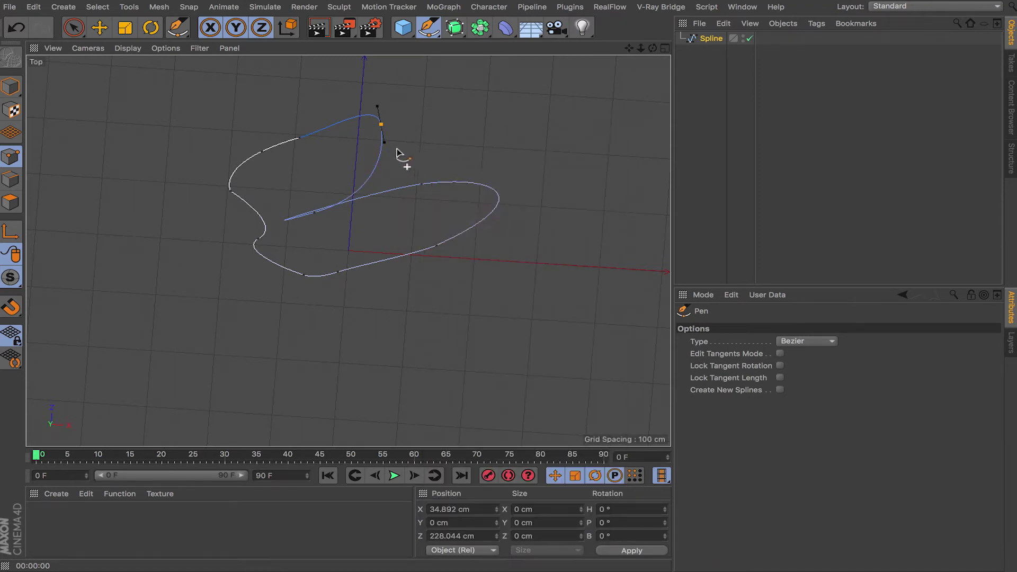
drag(385, 143, 458, 162)
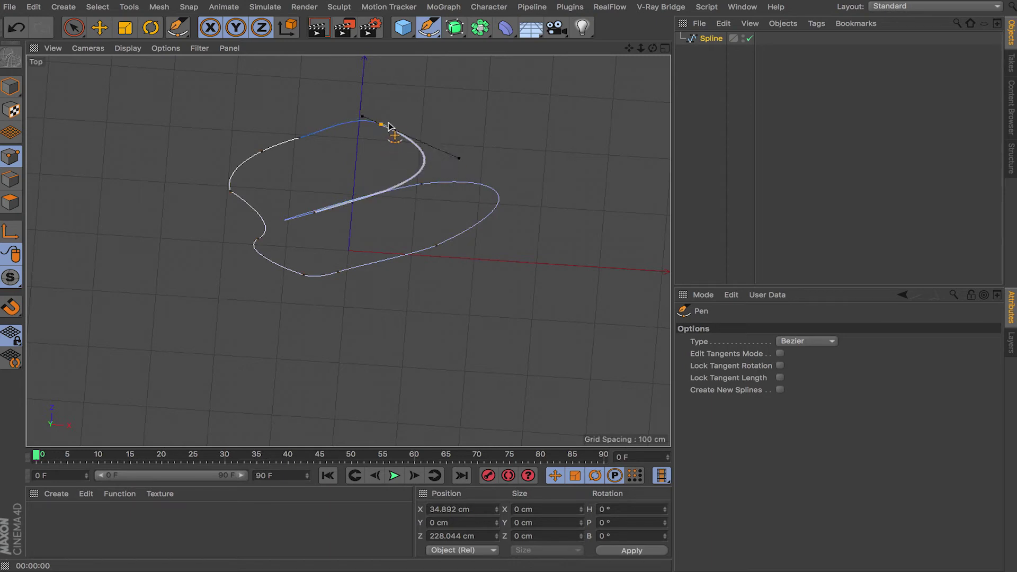
Apply Equal Tangent Direction and Equal Tangent Length to the spline's upper-right point.
right_click(393, 124)
right_click(457, 134)
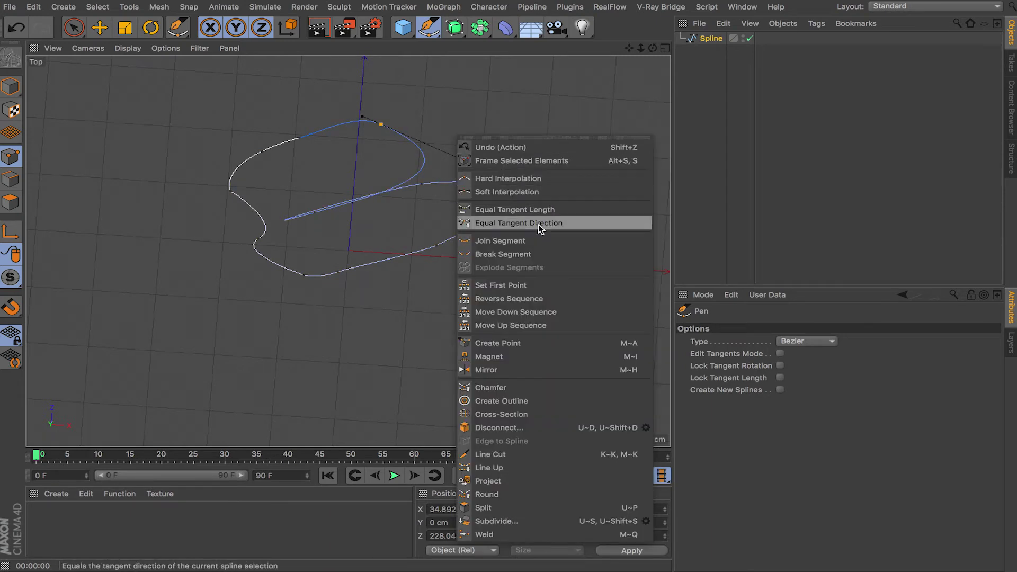
click(541, 223)
right_click(466, 129)
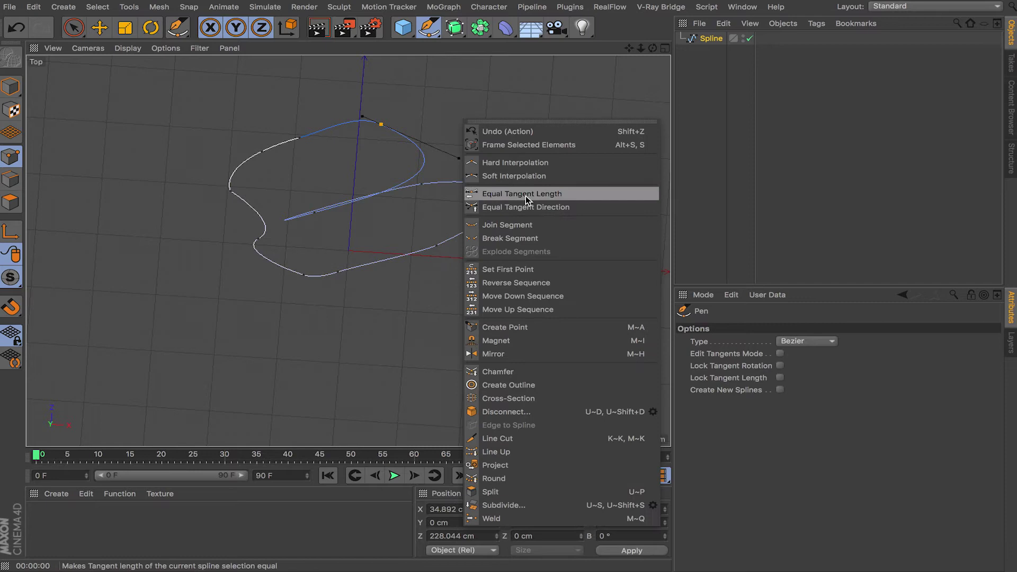
click(534, 193)
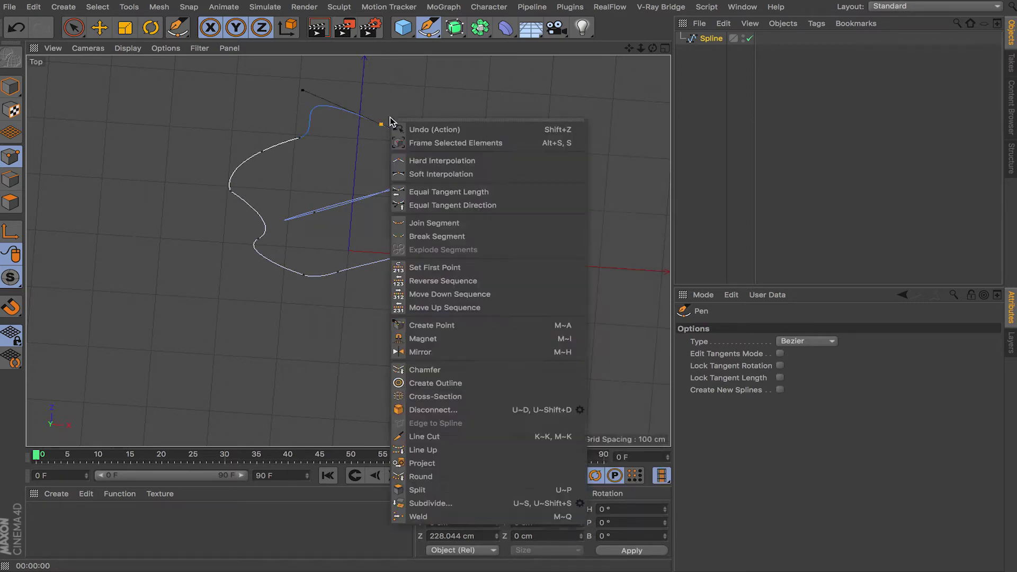
Try breaking the spline segment at the upper-right point and adjusting that point's tangent.
right_click(424, 109)
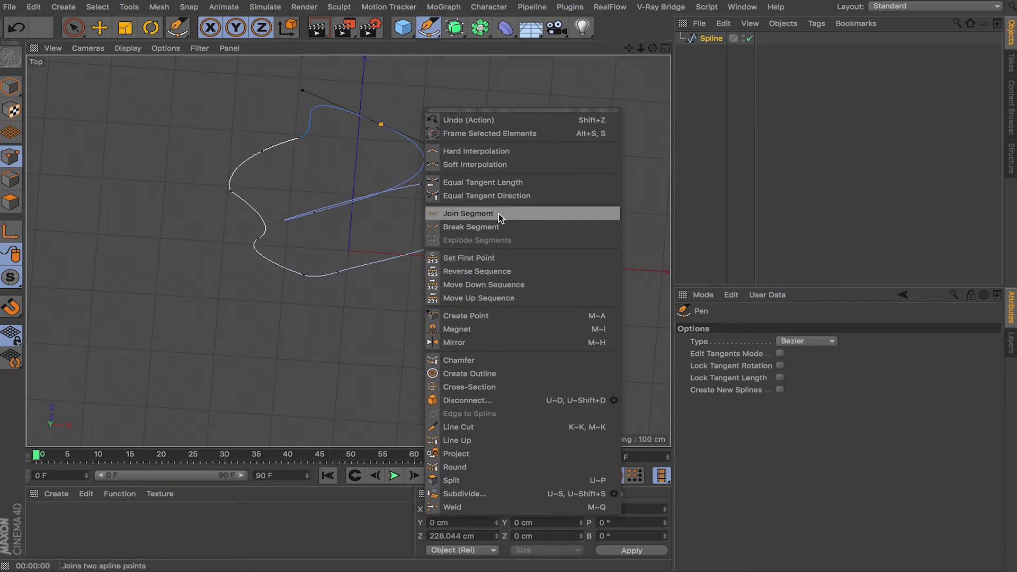
click(463, 230)
mouse_move(458, 164)
mouse_down()
mouse_move(385, 179)
mouse_move(432, 136)
mouse_move(461, 147)
mouse_up()
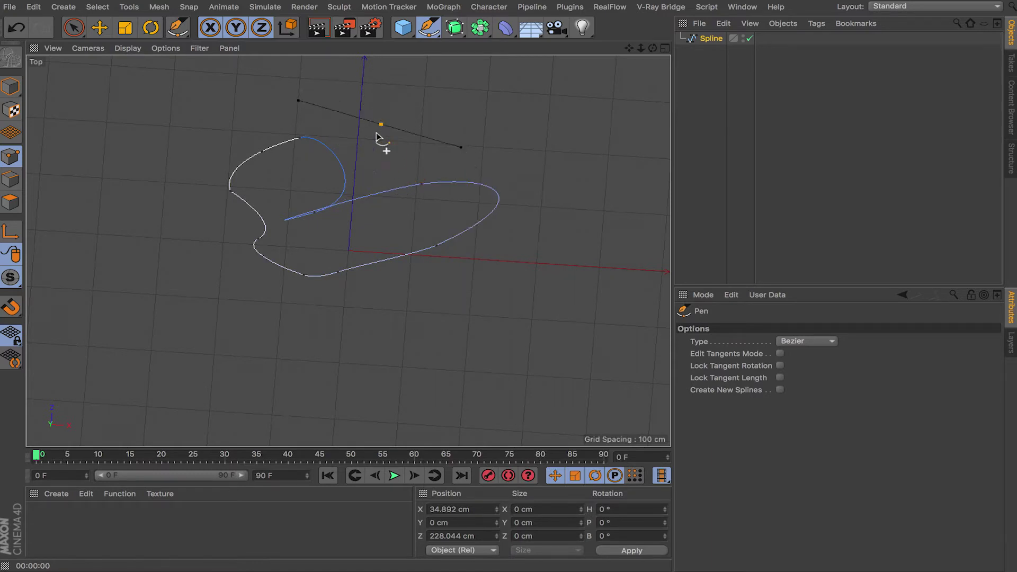
drag(393, 144, 399, 150)
right_click(460, 120)
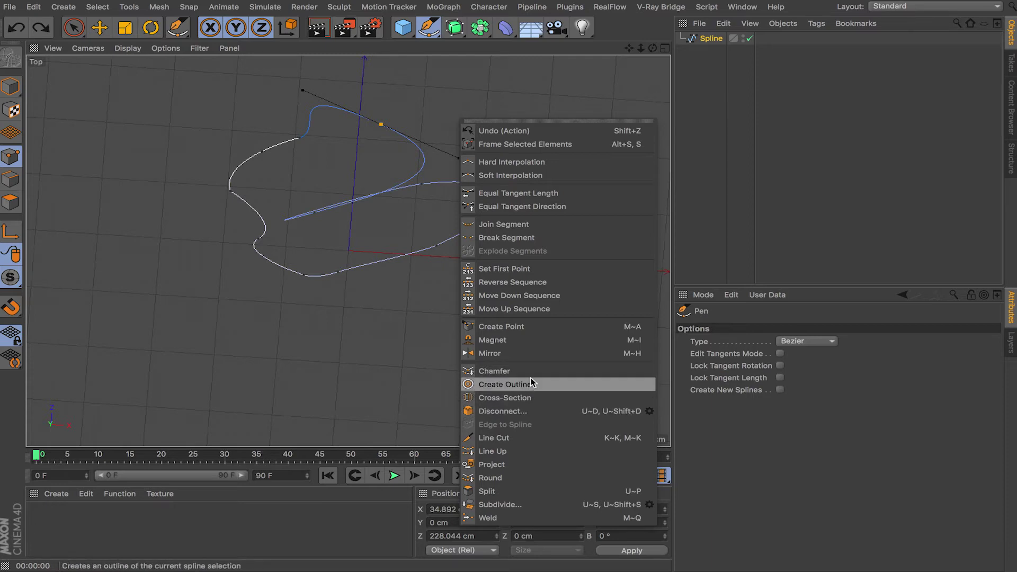
Delete the Bezier spline and add a rectangle spline.
key(space)
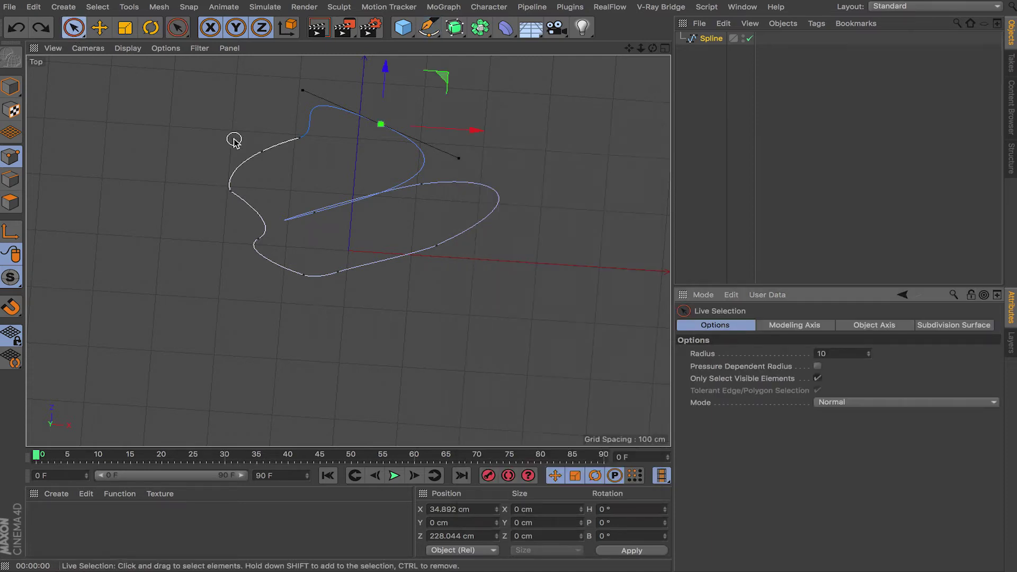
click(715, 39)
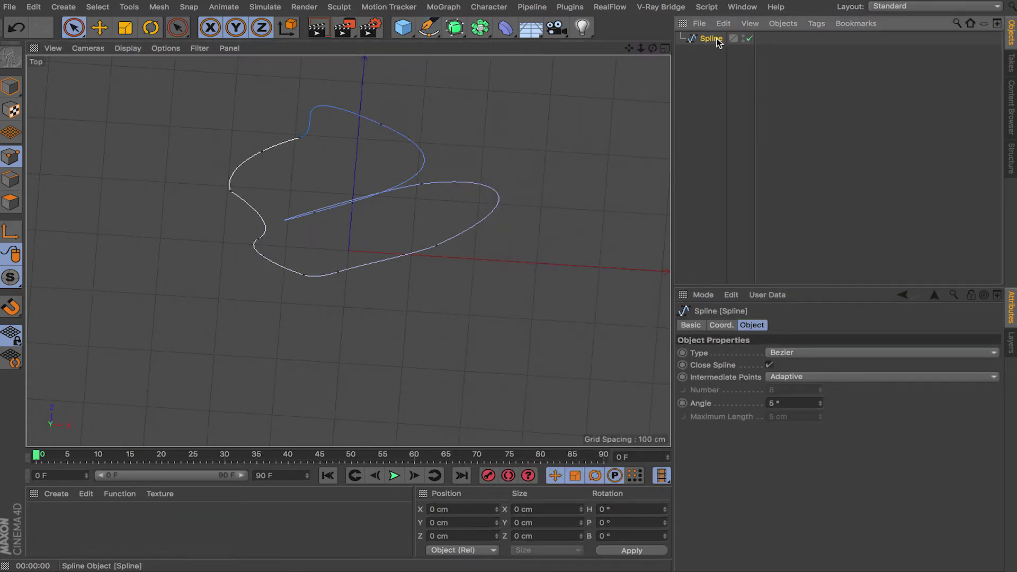
key(Delete)
click(428, 27)
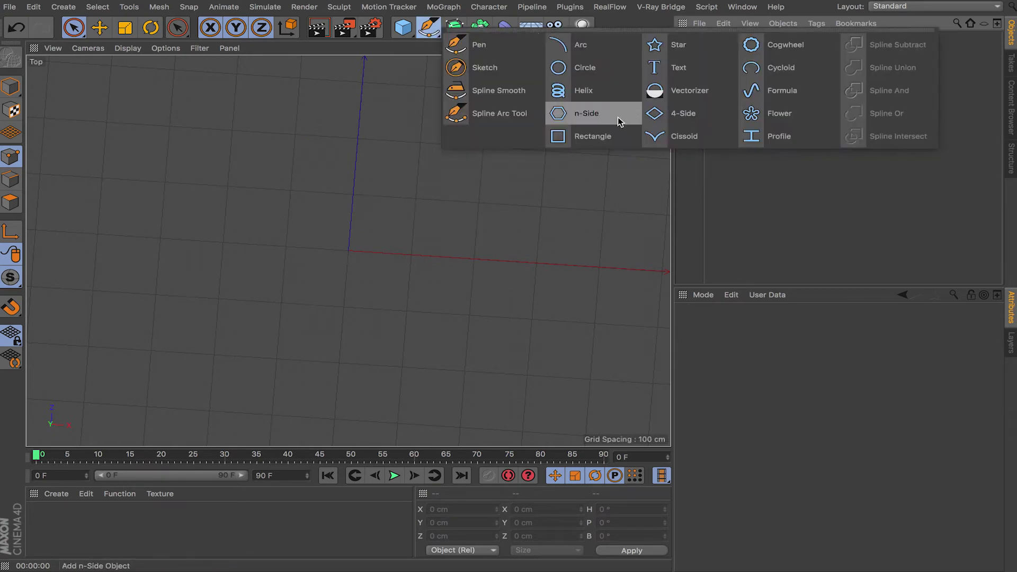
click(599, 133)
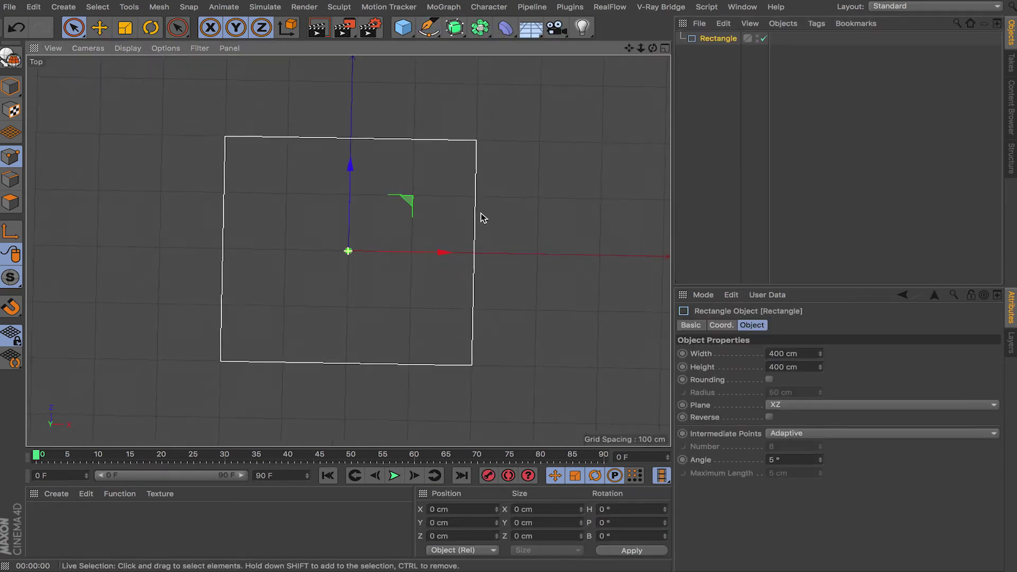
click(613, 89)
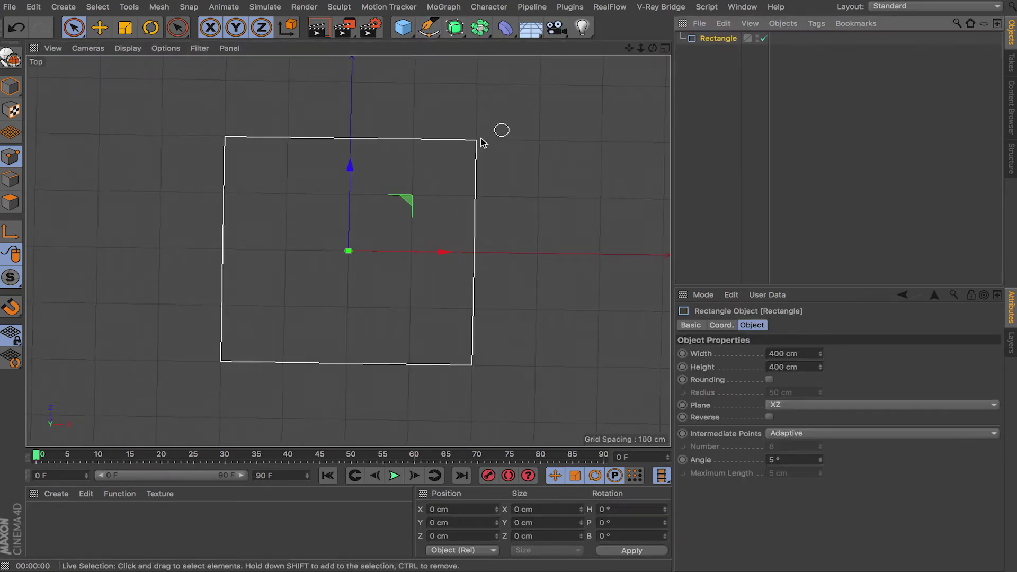
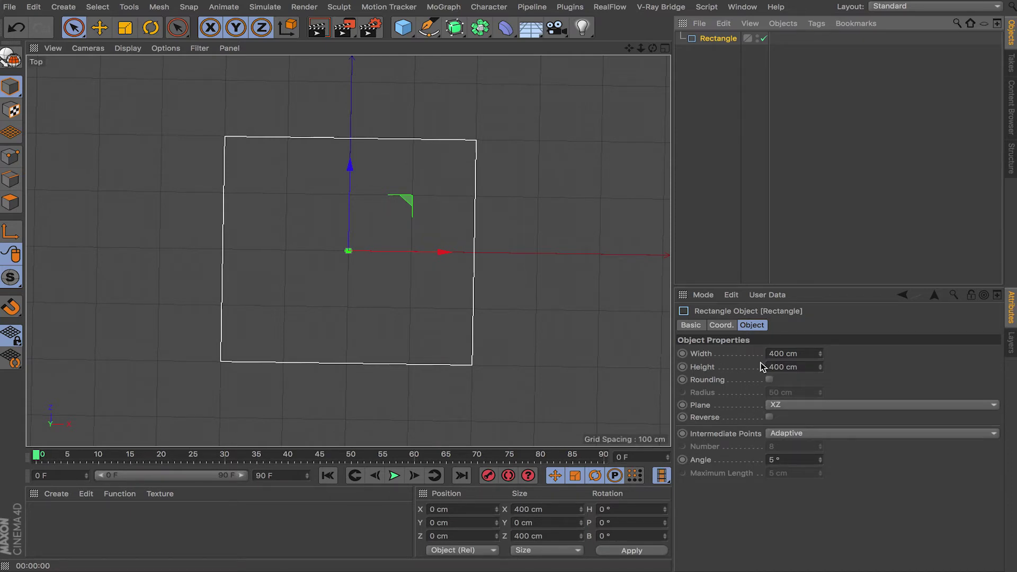
Set the rectangle's width and height to 200 cm each.
double_click(799, 354)
text(2)
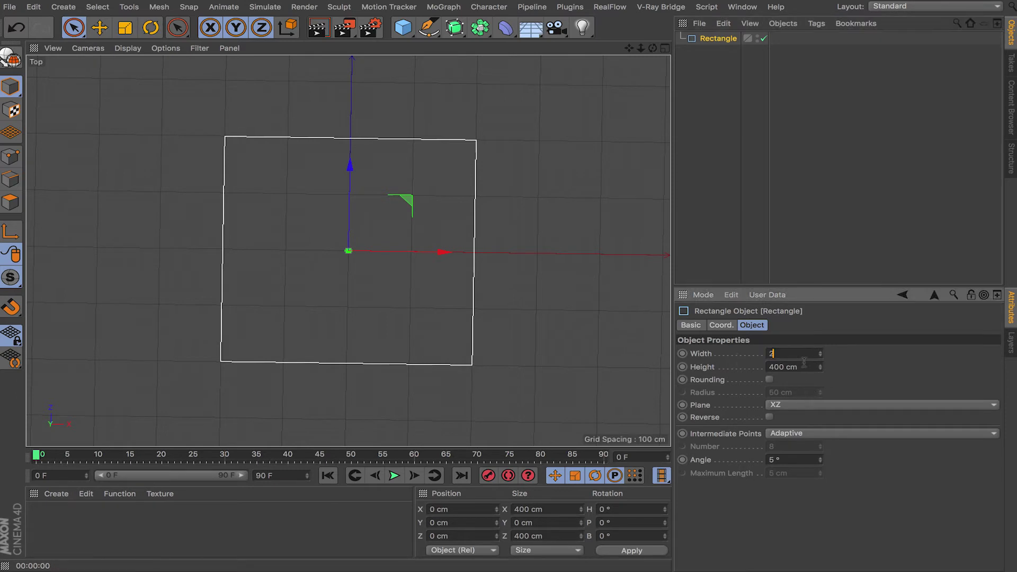
text(00)
key(Tab)
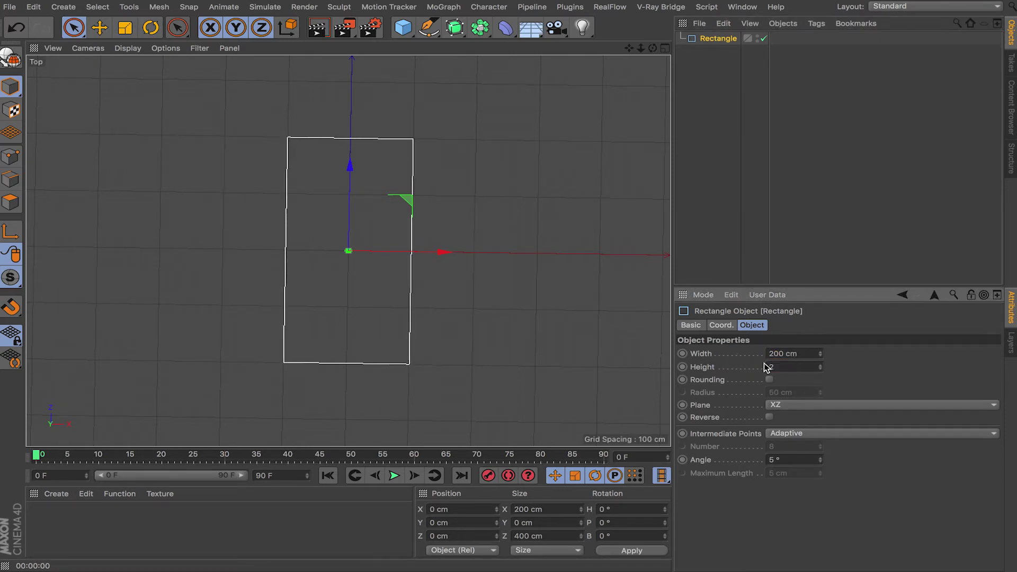
text(200)
key(Return)
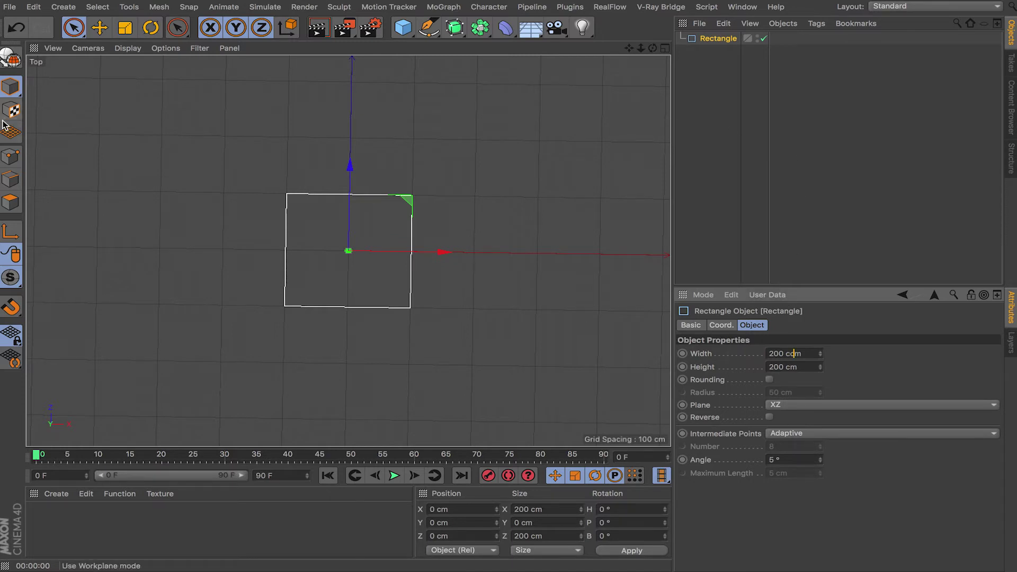
Make the rectangle editable and select its corner points one after another in point mode.
click(11, 156)
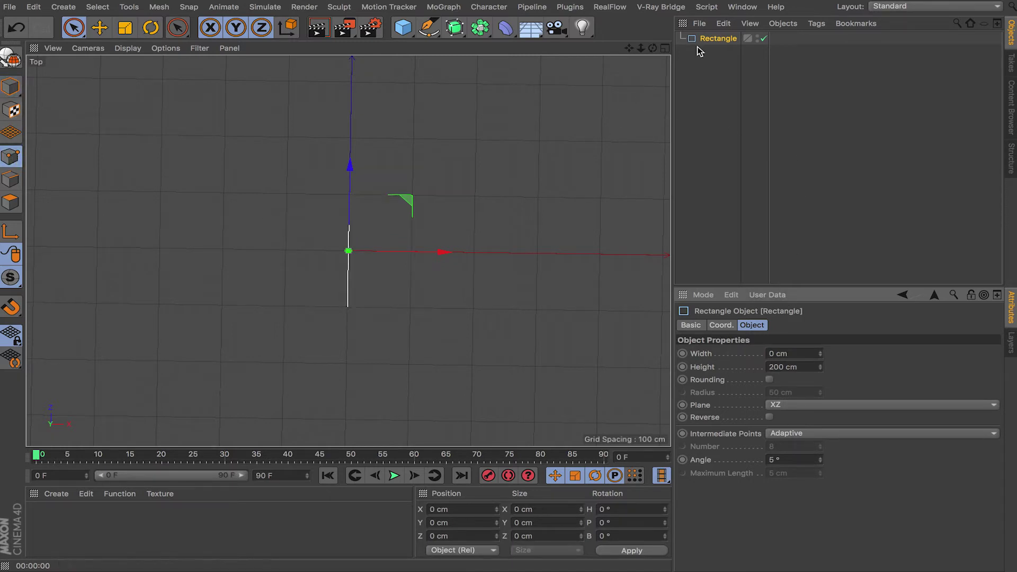
click(11, 55)
click(206, 121)
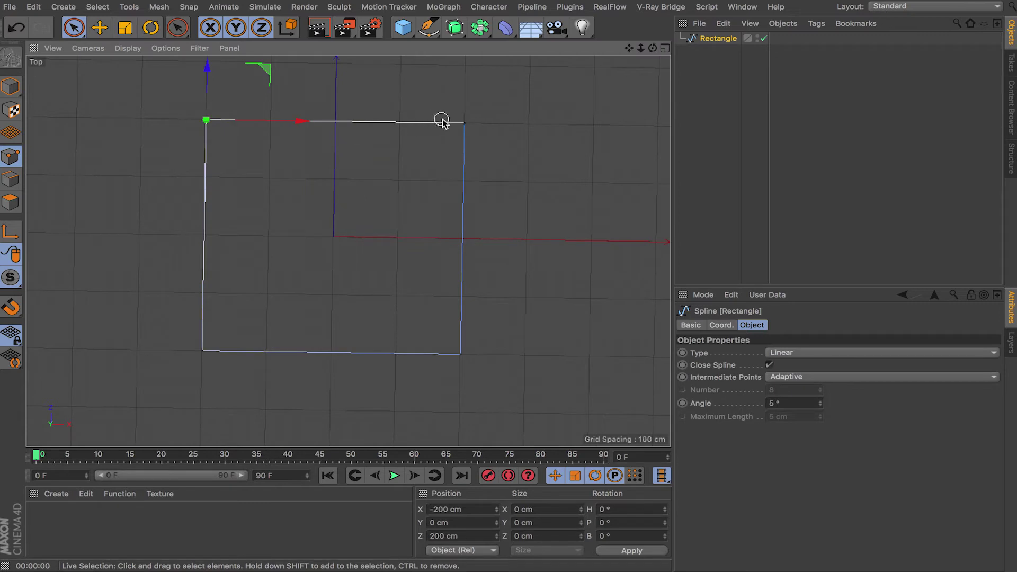
click(462, 121)
click(457, 353)
click(201, 351)
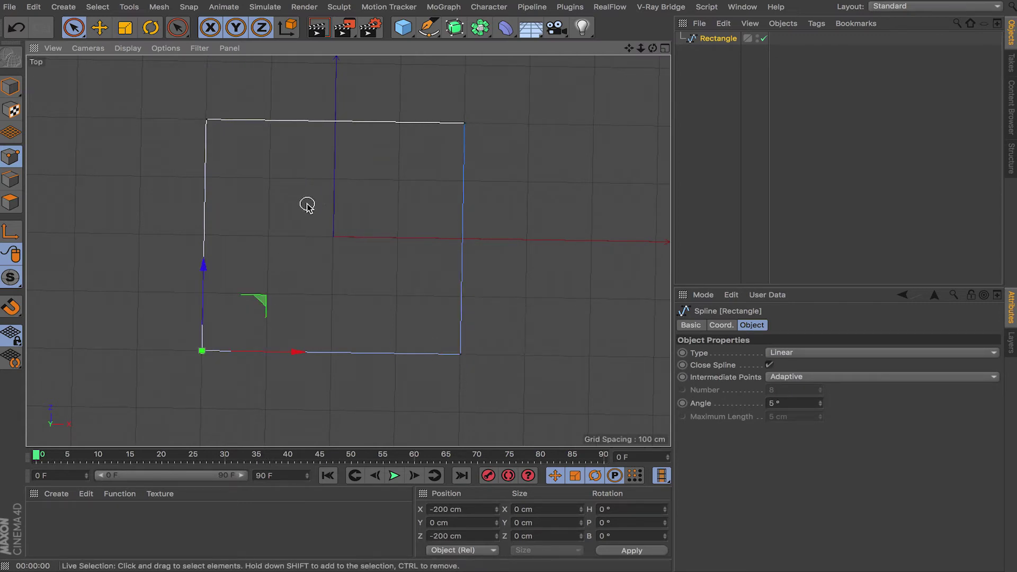
Review the intermediate points options and, with all four rectangle corners selected, the available point commands.
click(809, 376)
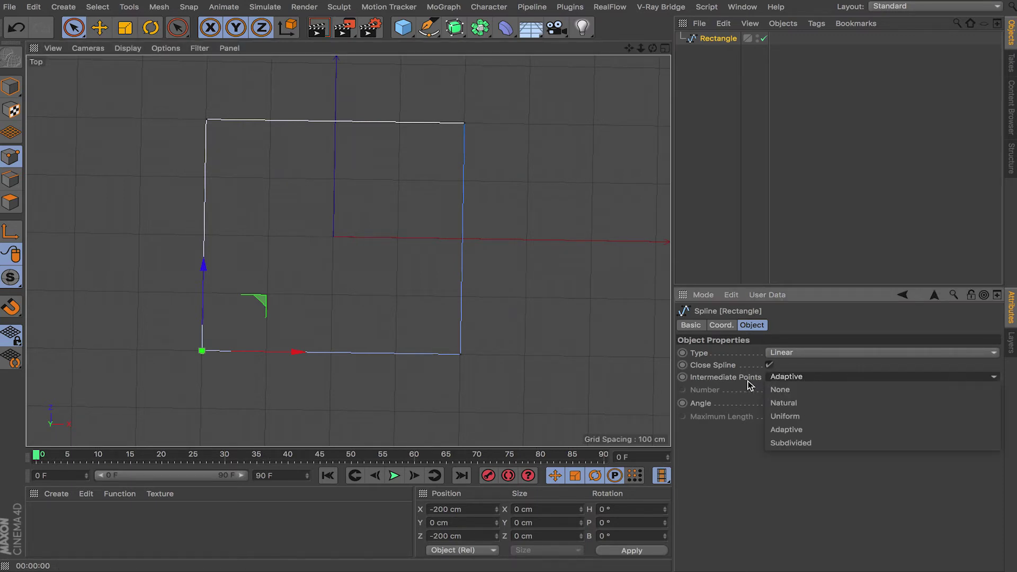
click(761, 484)
click(323, 166)
click(208, 118)
shift+click(465, 123)
shift+click(460, 354)
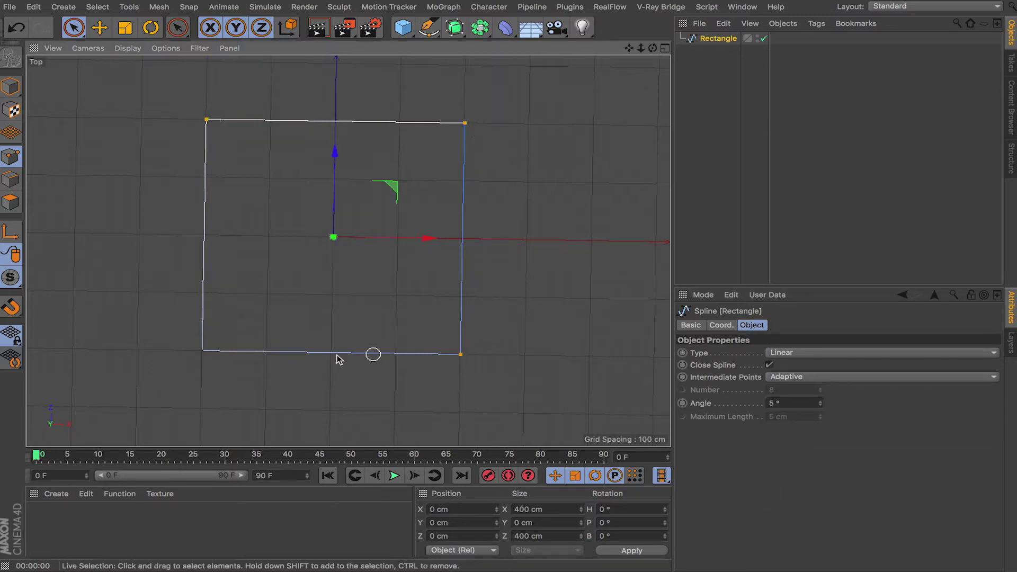
right_click(269, 195)
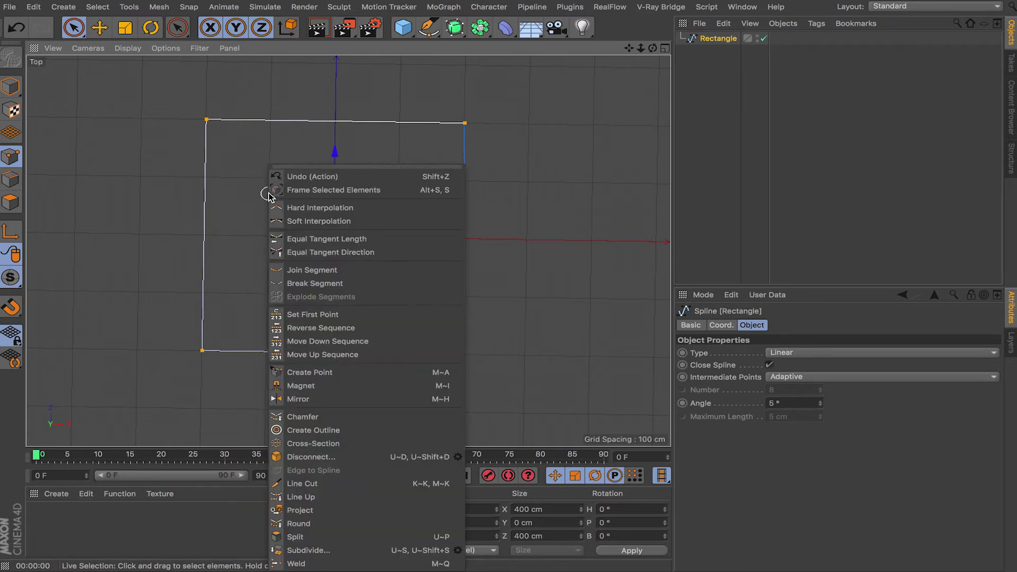
click(585, 164)
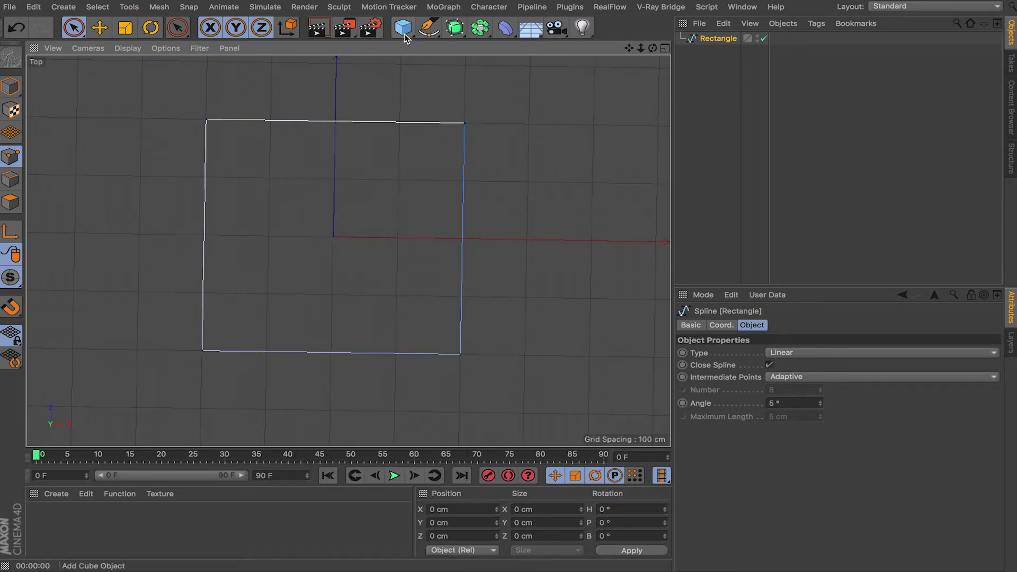
Add a second rectangle spline and move the editable rectangle along X to about -493 cm.
drag(429, 27, 601, 137)
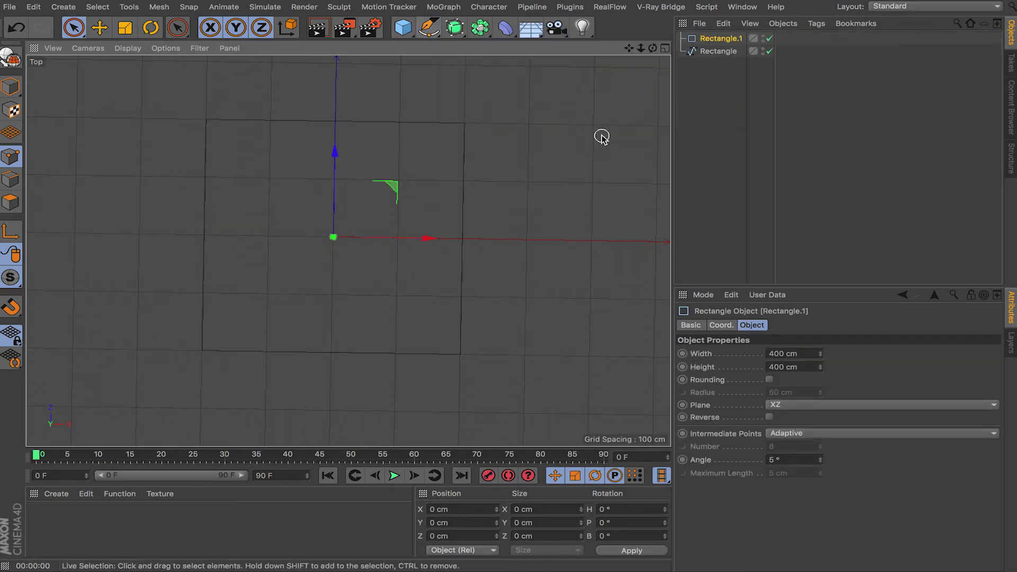
click(727, 52)
key(e)
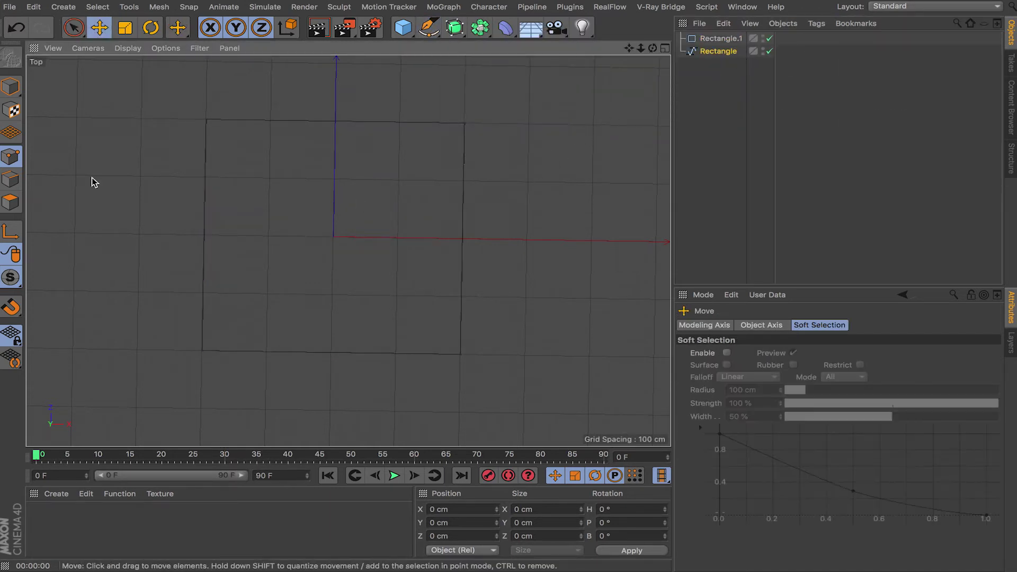
click(10, 87)
drag(415, 238, 130, 220)
Enable rounding on the new parametric rectangle and set its radius to 90 cm.
click(736, 38)
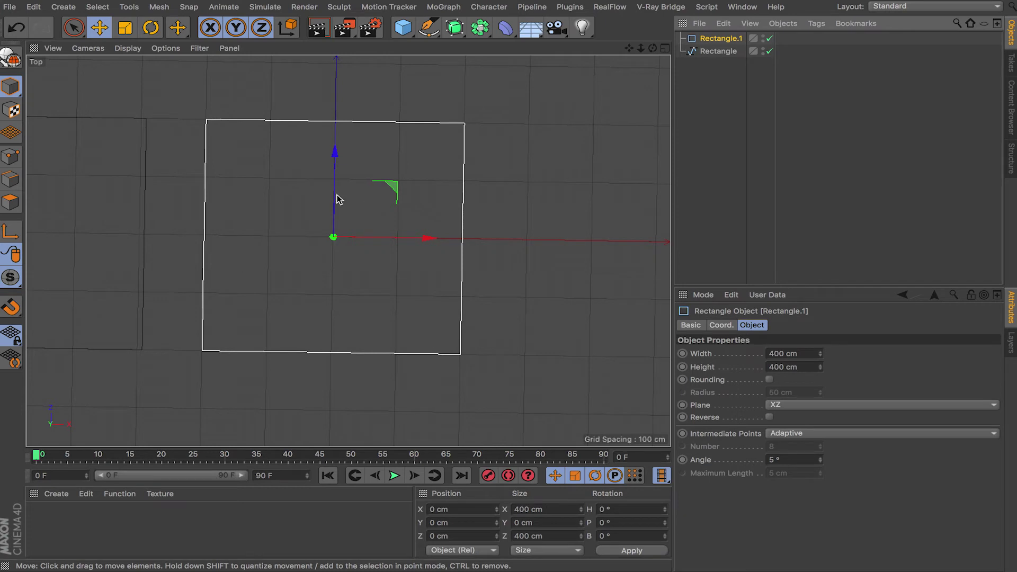
scroll(363, 218, down, 2)
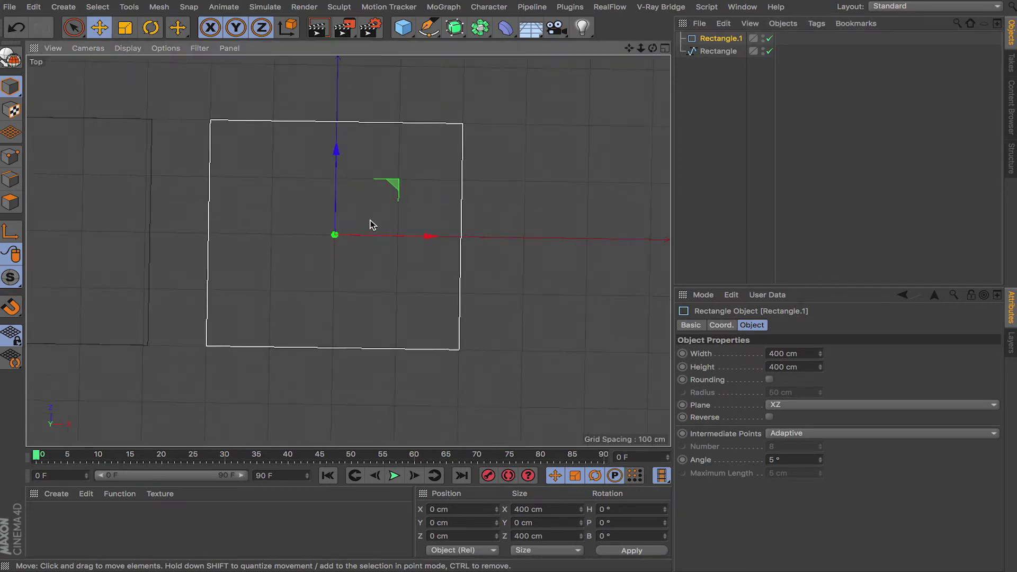
click(770, 380)
mouse_move(820, 392)
mouse_down()
mouse_move(820, 370)
mouse_move(820, 387)
mouse_up()
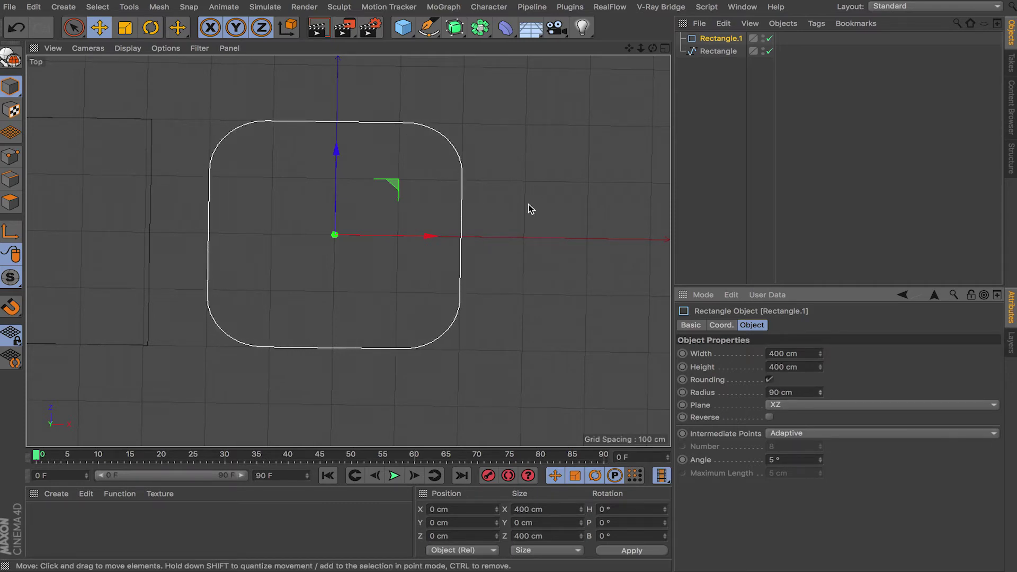
Delete the rounded parametric rectangle and move the editable rectangle along X back towards the origin.
key(Delete)
click(720, 40)
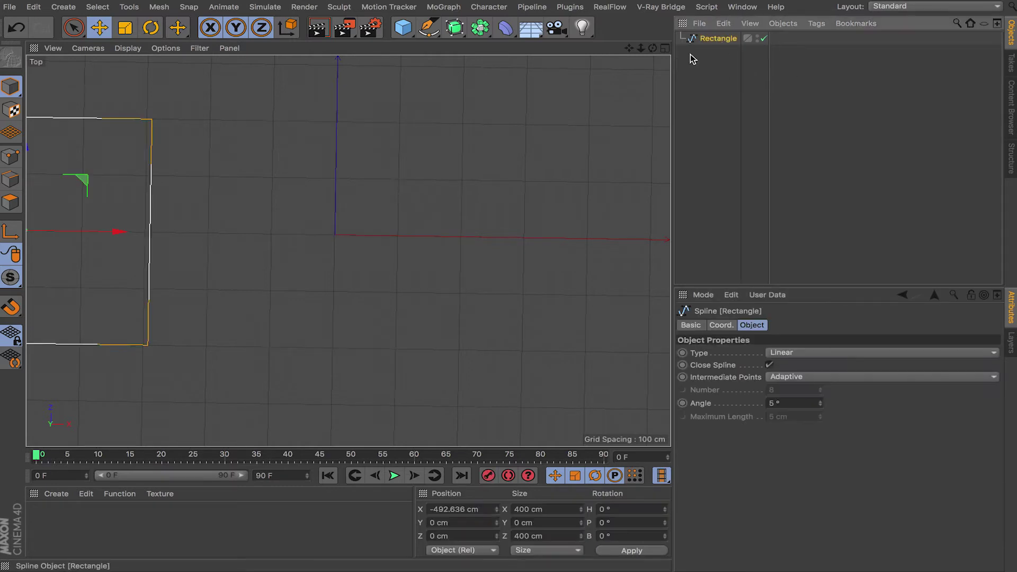
drag(141, 231, 395, 256)
Select the editable rectangle's four corner points and chamfer them with a radius of about 88 cm.
click(11, 157)
click(74, 27)
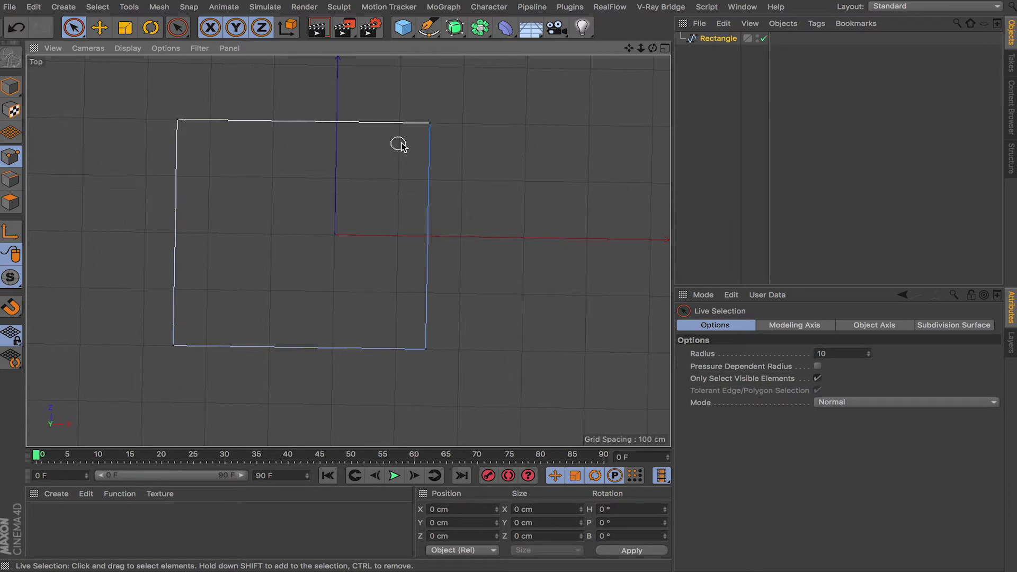
click(177, 119)
shift+click(431, 122)
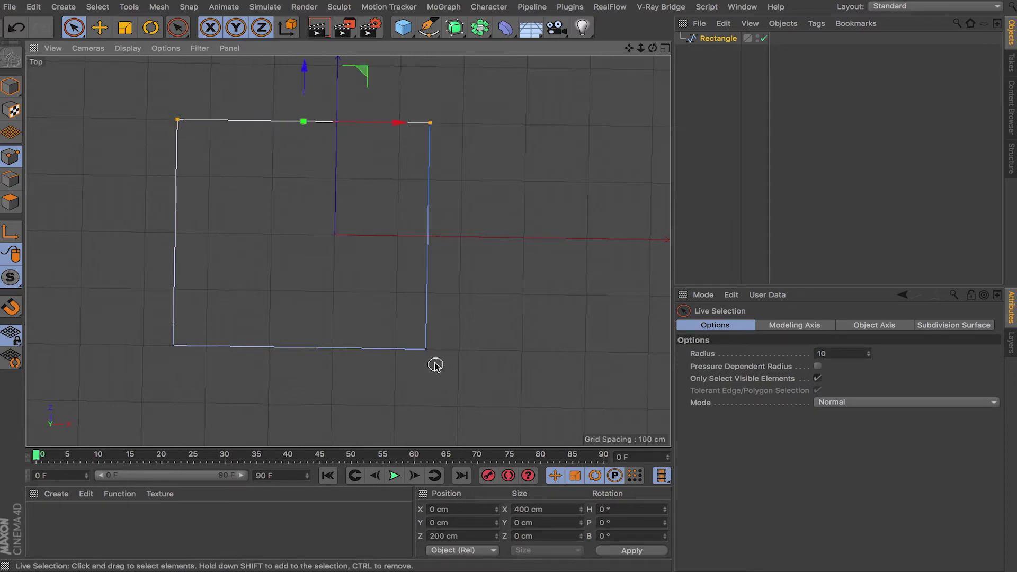
shift+click(427, 349)
right_click(264, 299)
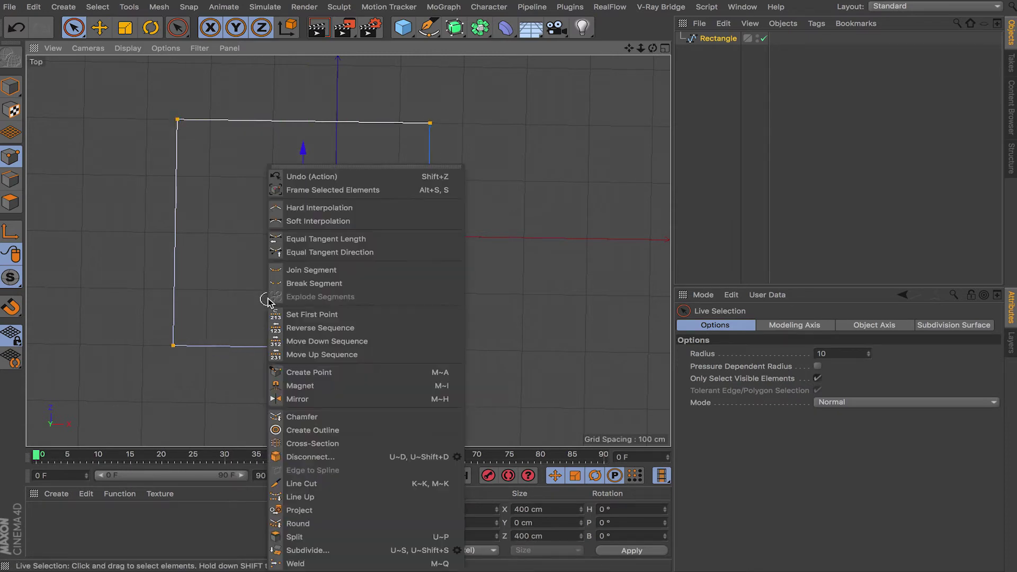
click(325, 418)
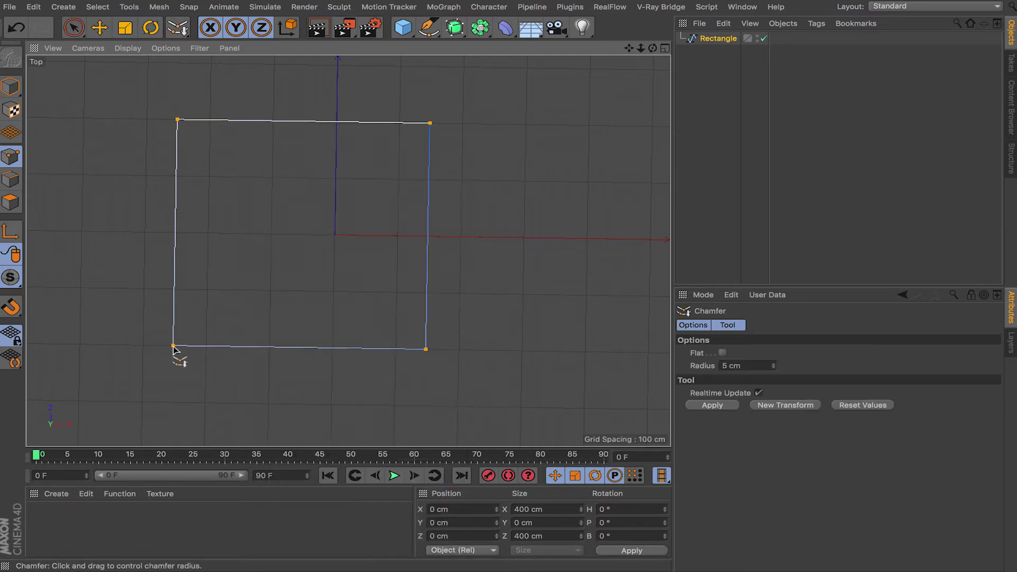
drag(173, 348, 292, 348)
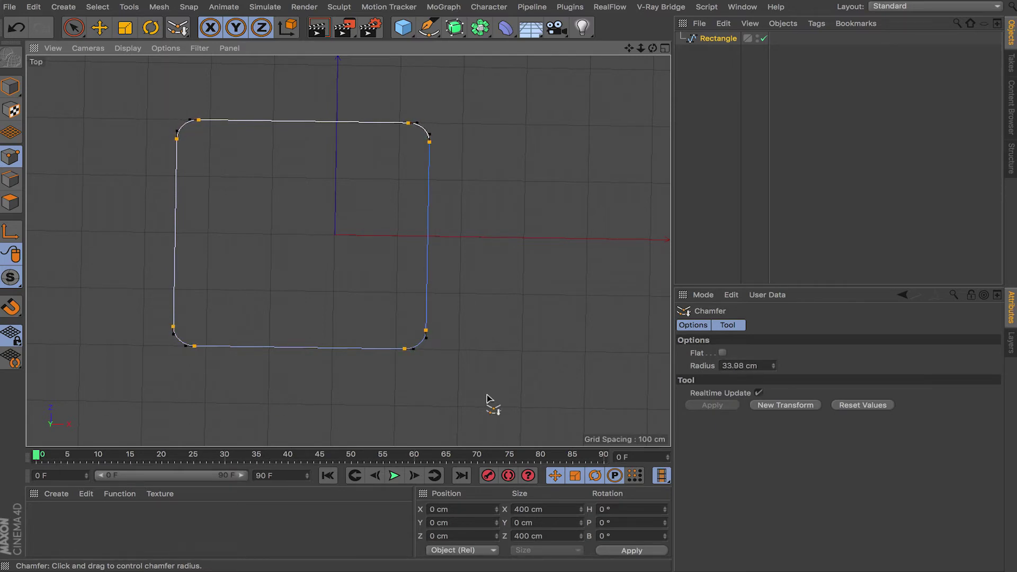
mouse_move(773, 370)
mouse_down()
mouse_move(900, 370)
mouse_move(775, 367)
mouse_up()
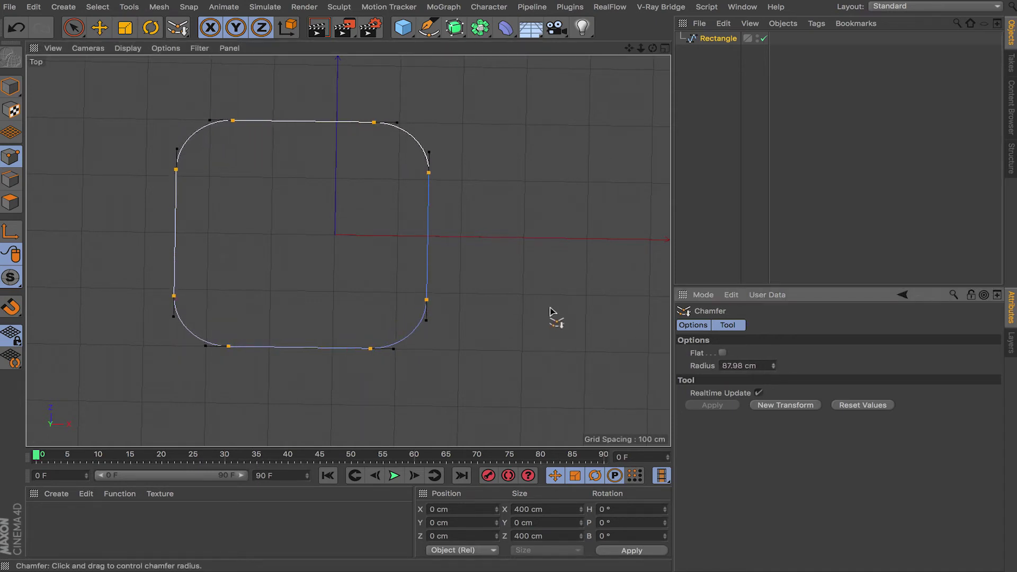
click(73, 27)
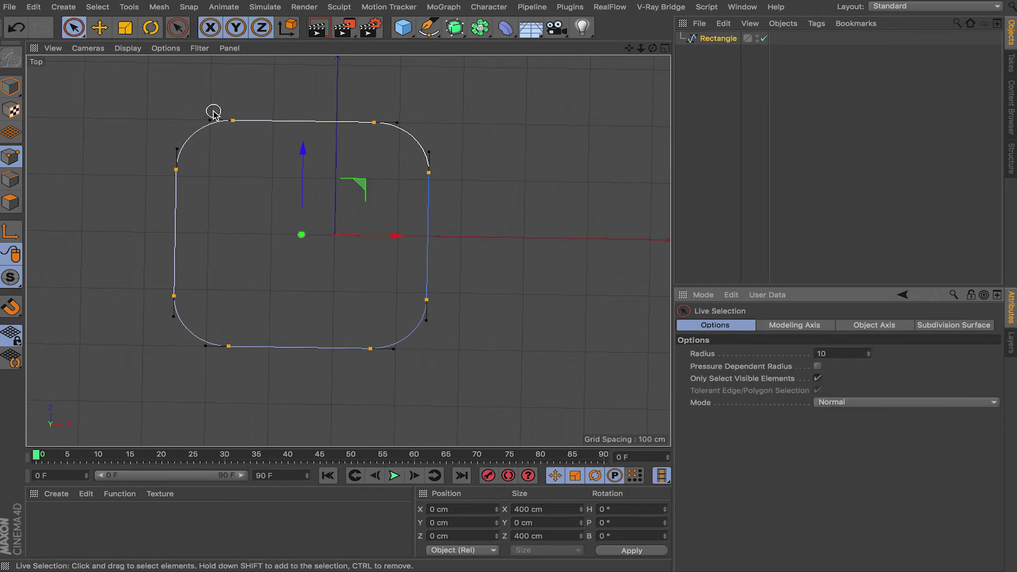
Undo the four-corner chamfer and chamfer only the upper-right corner point of the rectangle with a radius of about 145 cm.
key(ctrl+z)
click(429, 123)
right_click(485, 172)
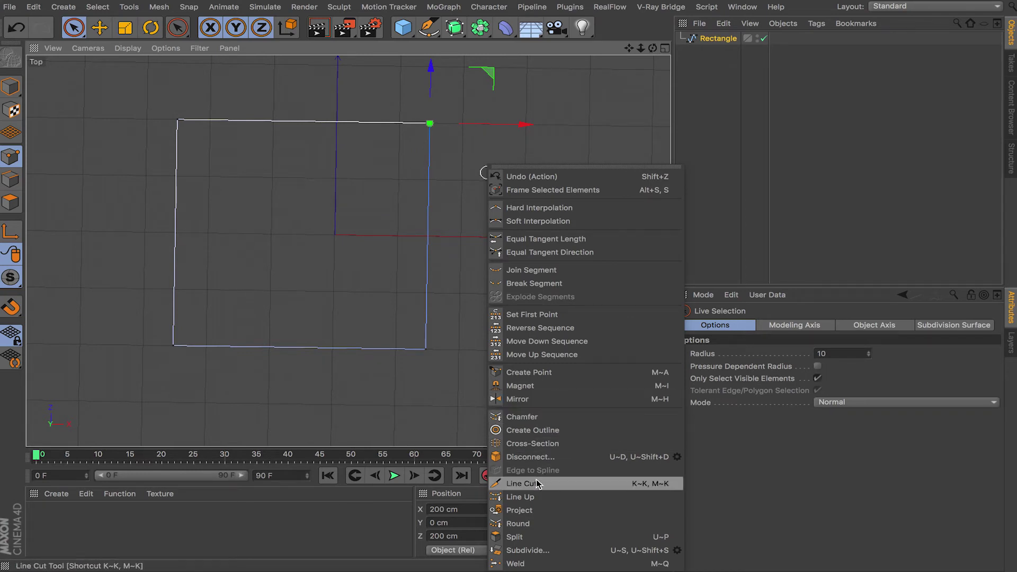
click(556, 417)
drag(431, 129, 428, 128)
drag(774, 367, 774, 319)
Deselect the chamfered points and delete the rectangle spline.
right_click(495, 194)
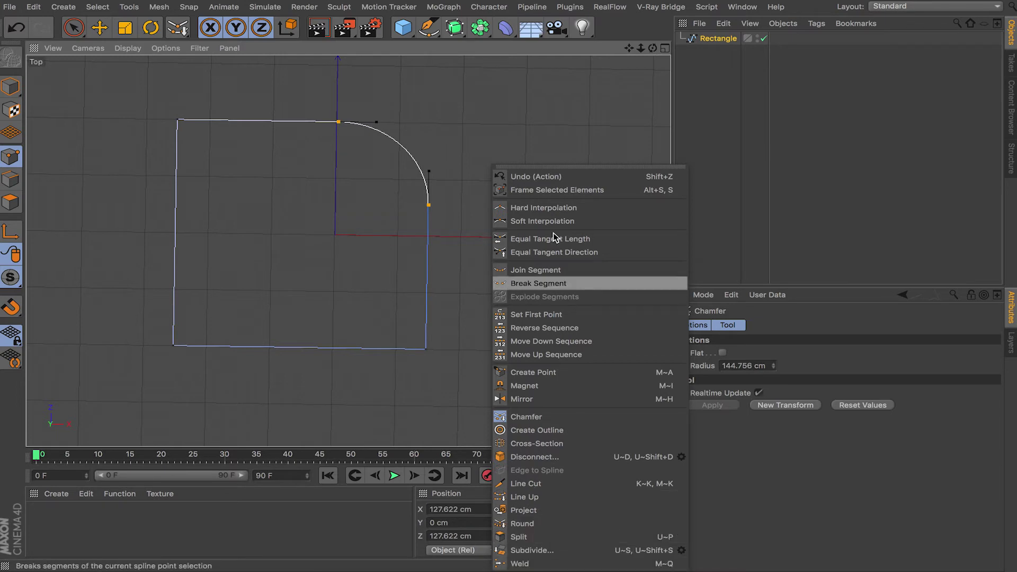
click(73, 27)
click(734, 69)
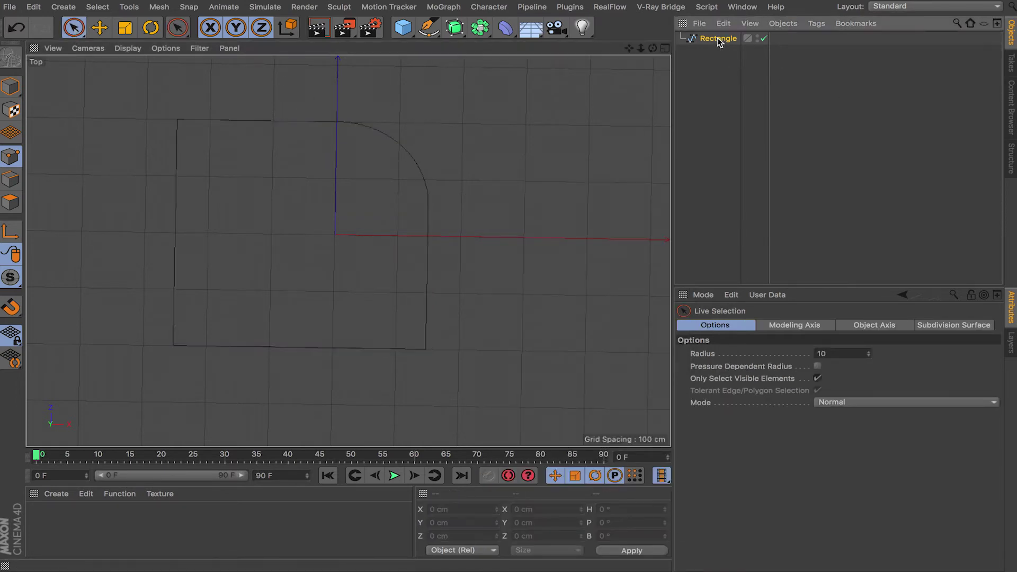
click(718, 38)
key(Delete)
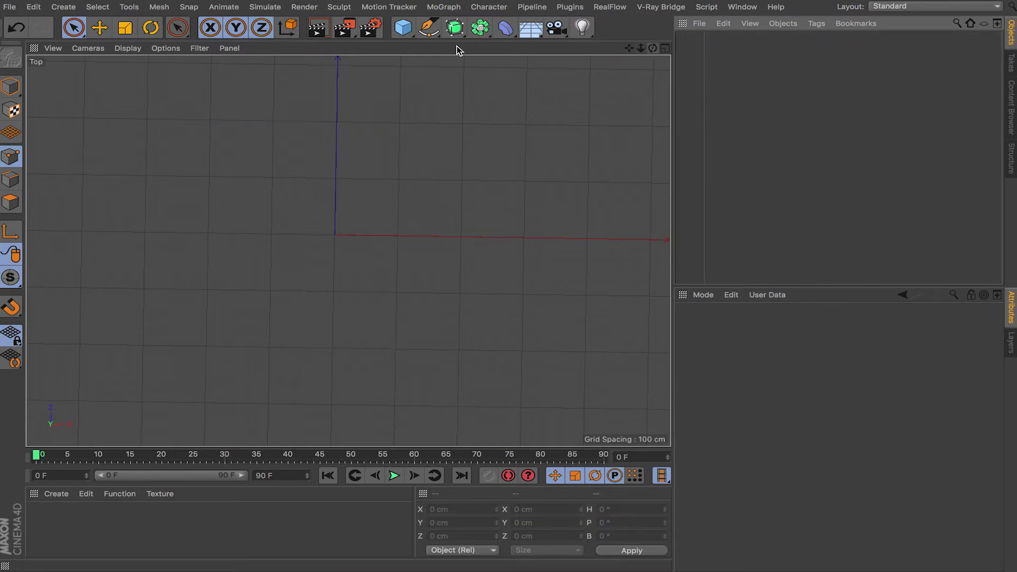
Add a new rectangle spline and make it editable.
click(429, 27)
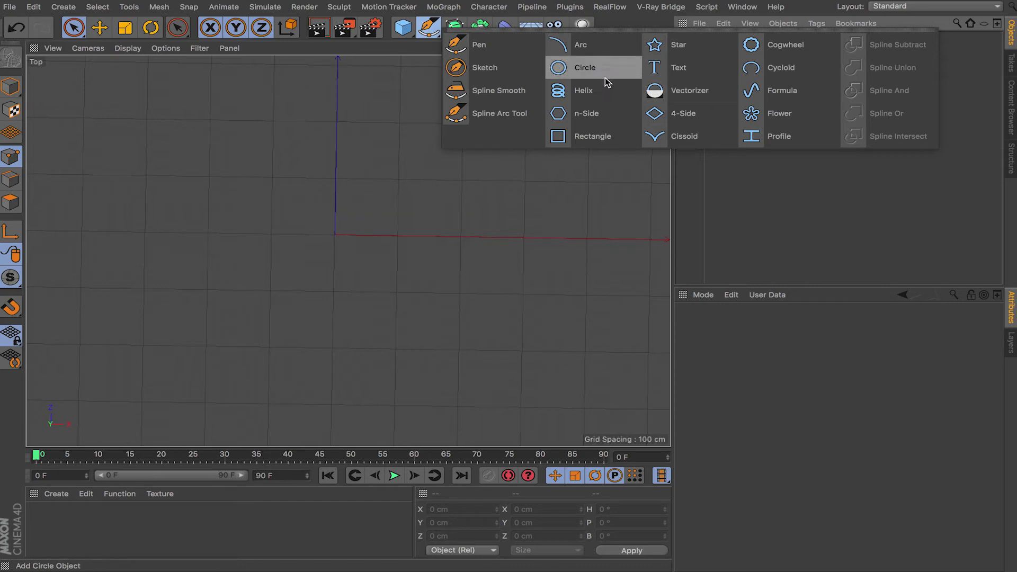
click(598, 138)
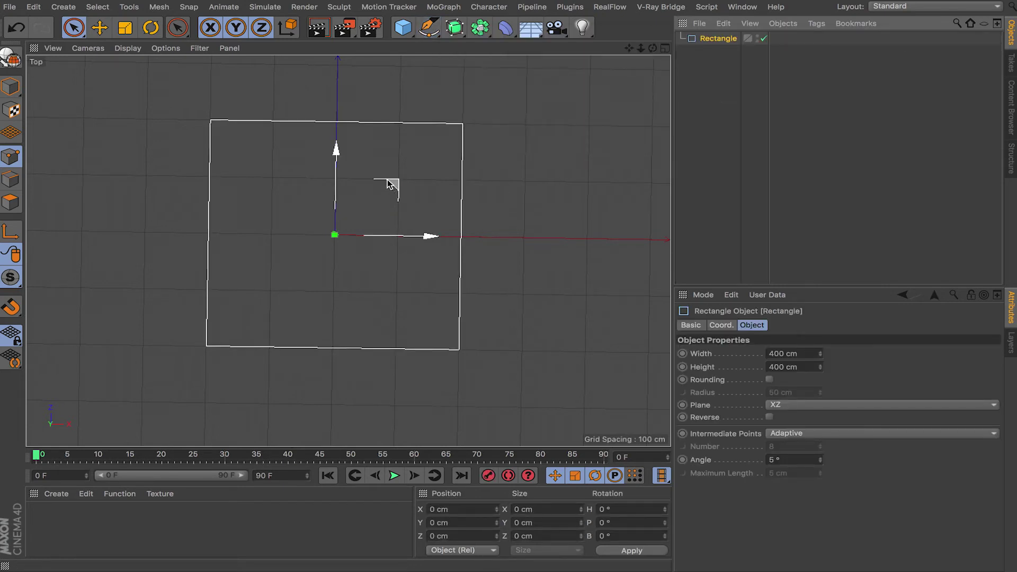
scroll(387, 180, down, 1)
key(c)
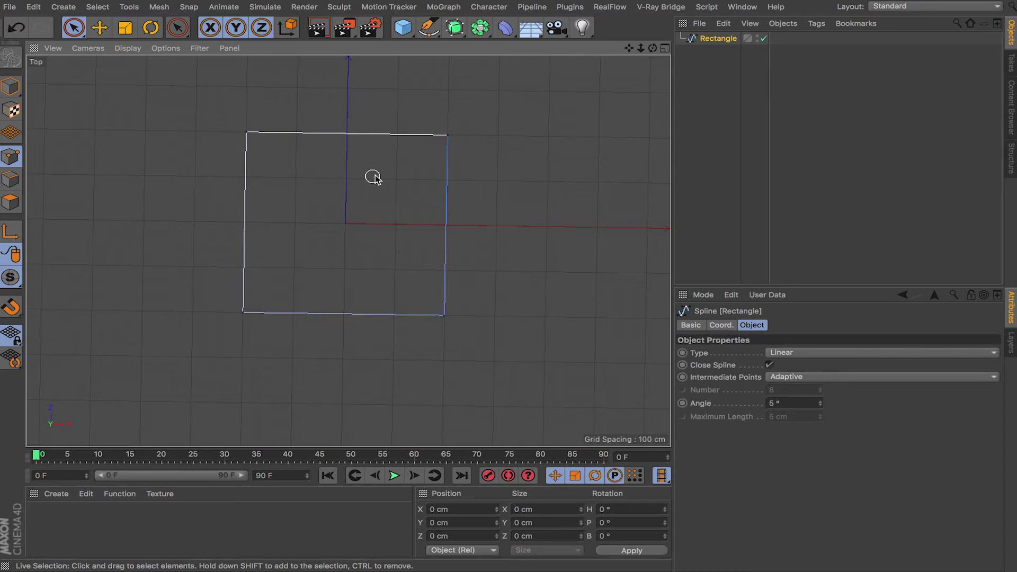
Pull a new point out of the rectangle's right edge to about X 408 cm with the Pen tool, then soften it and lengthen its tangents.
click(429, 28)
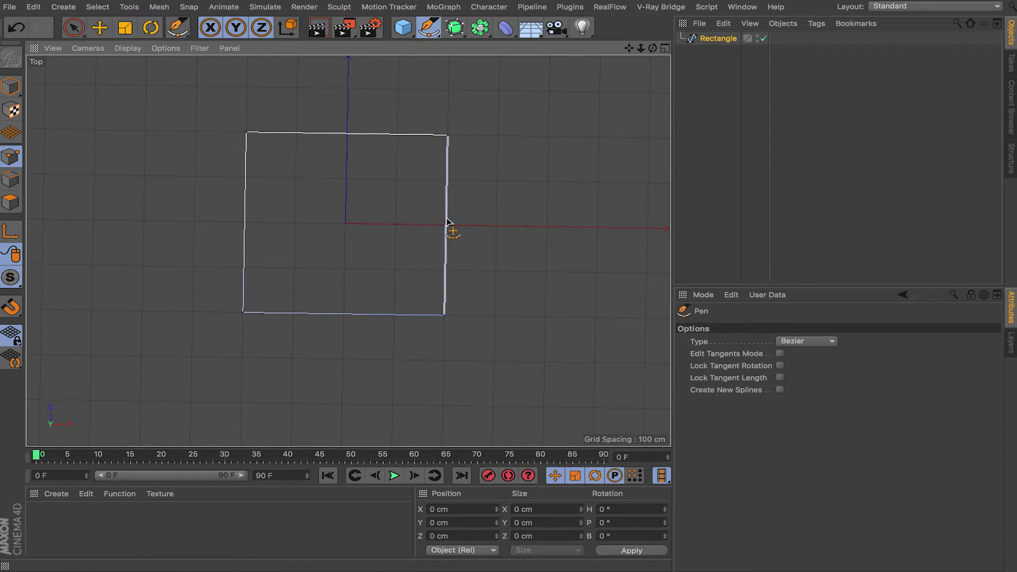
drag(448, 221, 552, 224)
right_click(560, 219)
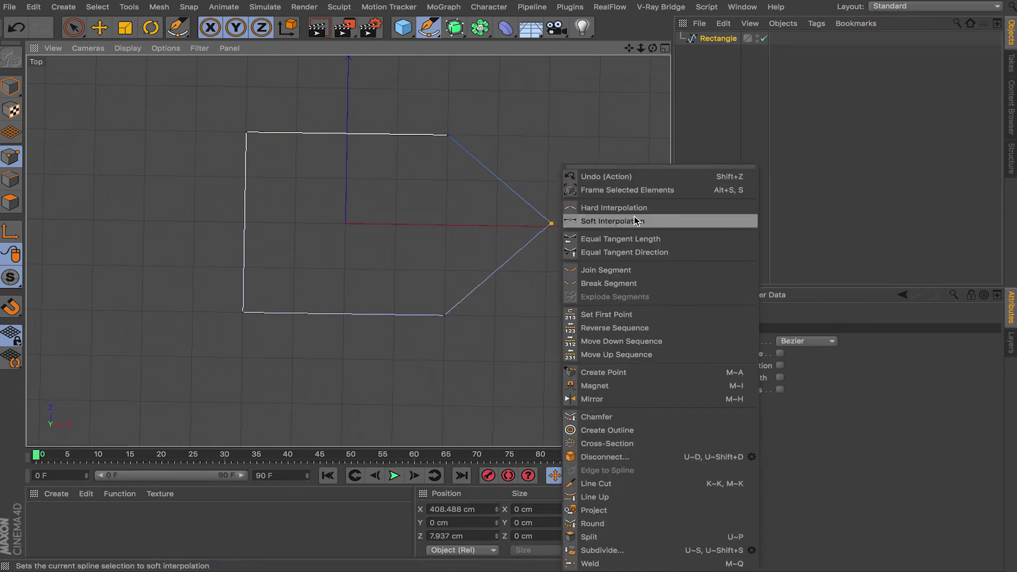
click(588, 221)
drag(552, 191, 555, 153)
drag(550, 257, 552, 287)
Set the pulled-out right point to hard interpolation.
right_click(553, 228)
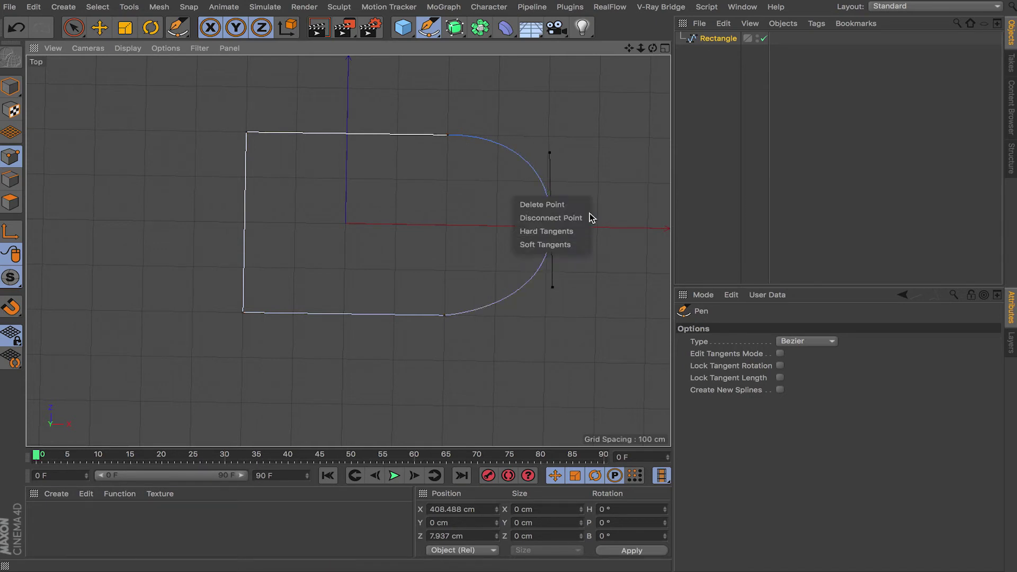
right_click(616, 205)
click(683, 209)
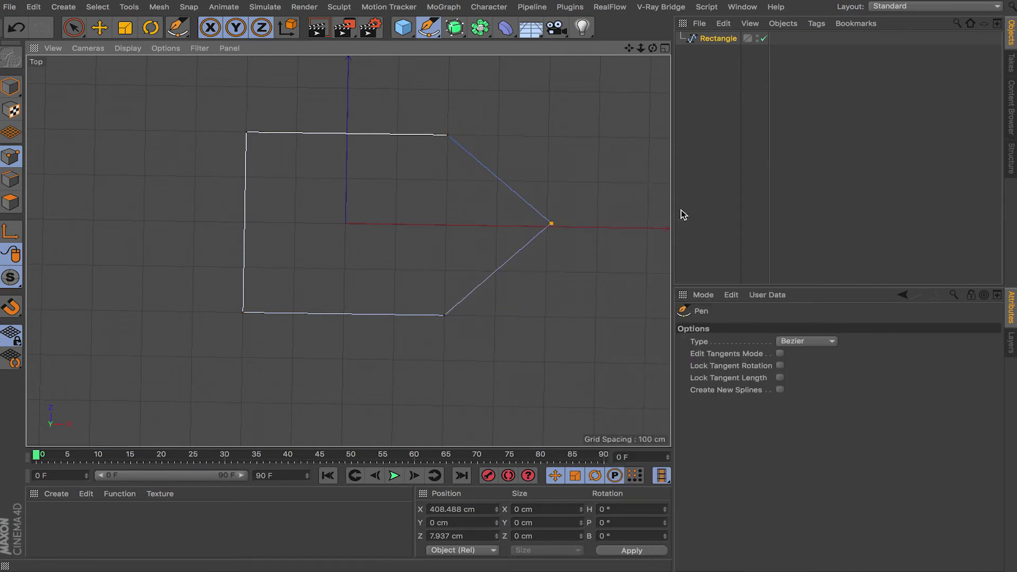
Give the lower-left corner point soft interpolation and move it inward to about X 143 cm, Z 47 cm.
click(242, 313)
right_click(269, 352)
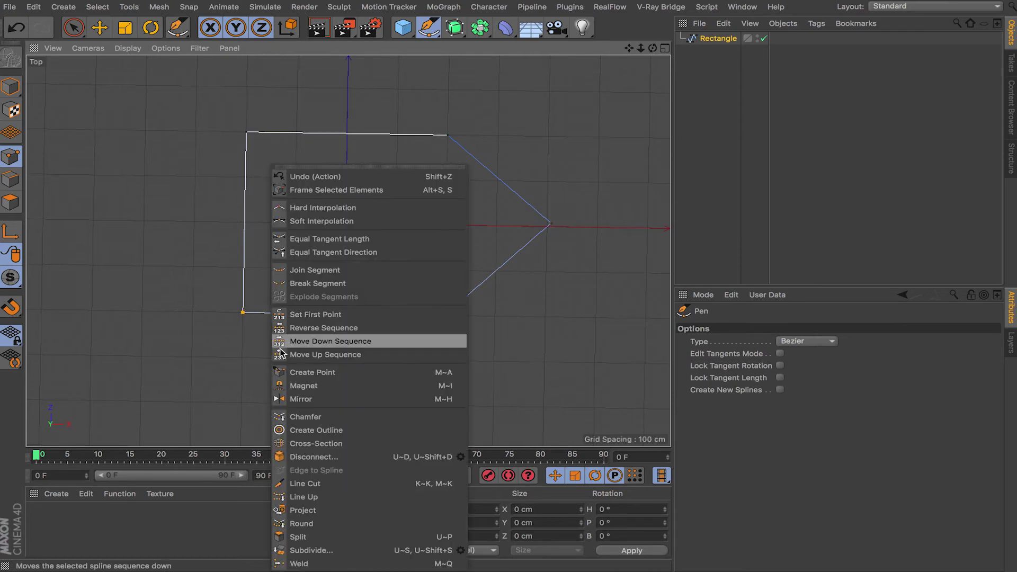
click(371, 220)
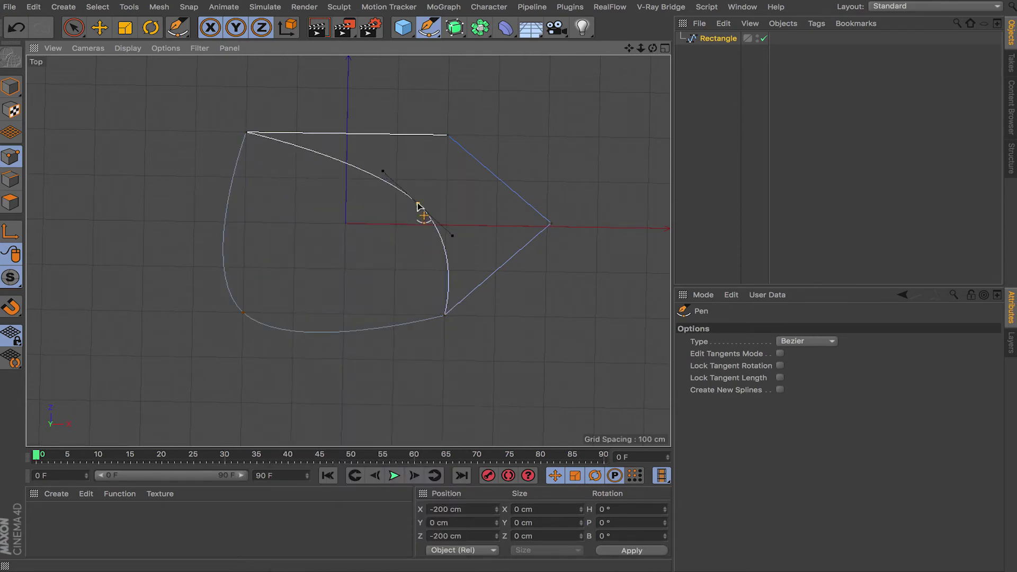
key(Delete)
click(418, 204)
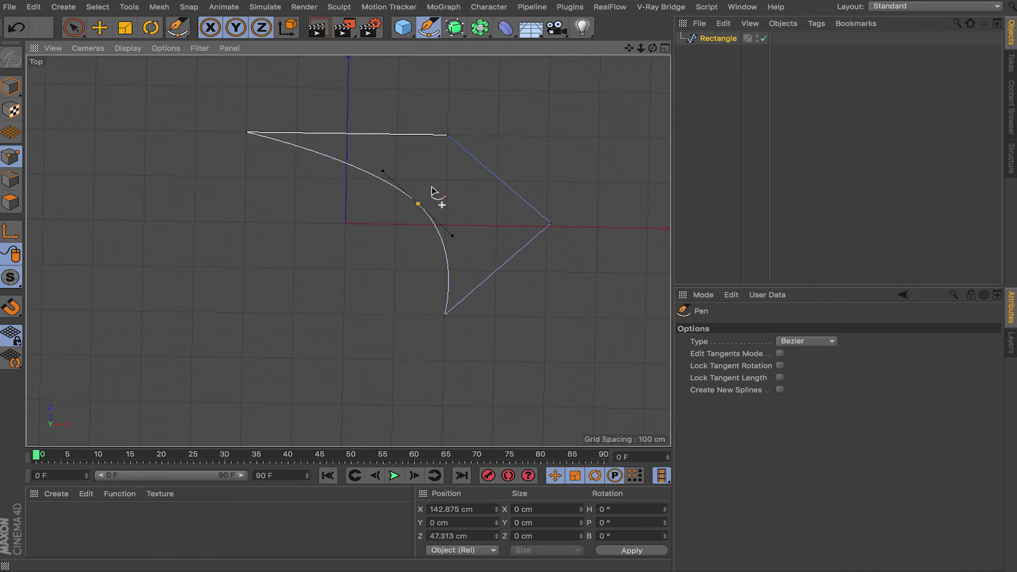
Show the closed spline in the Perspective view and render that view.
alt+middle_drag(595, 191, 511, 251)
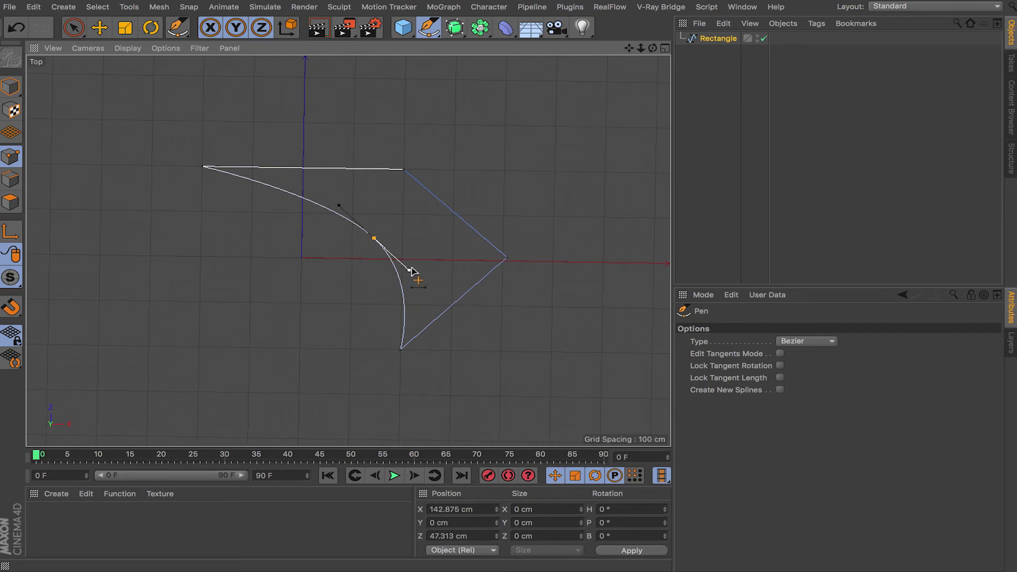
click(665, 49)
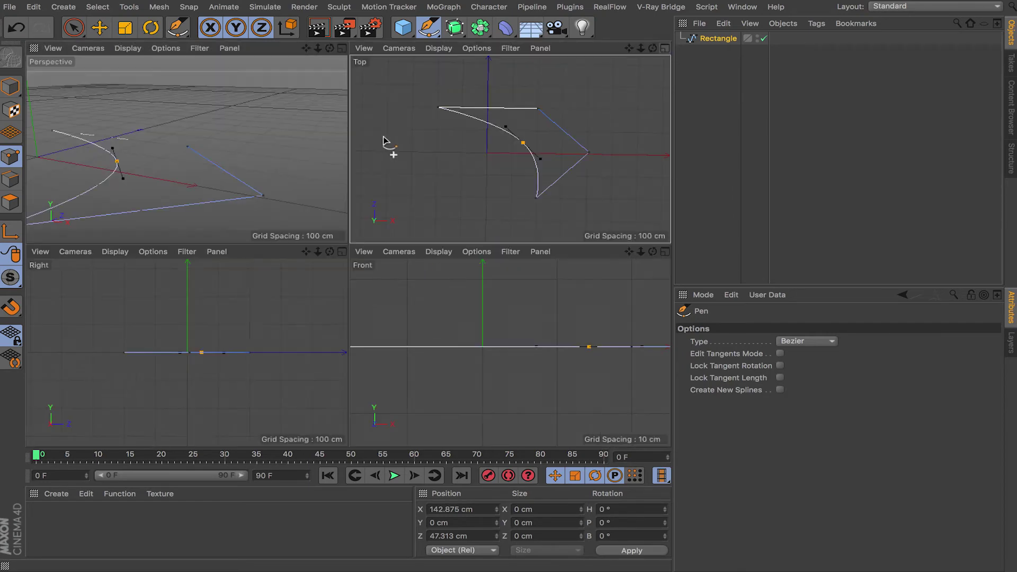
click(342, 48)
alt+drag(341, 200, 466, 175)
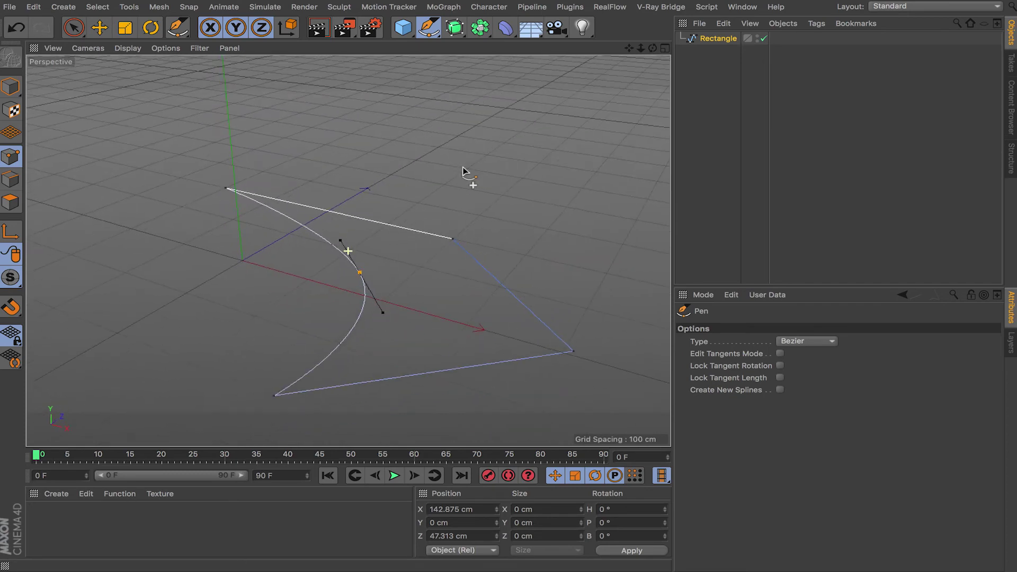
click(326, 31)
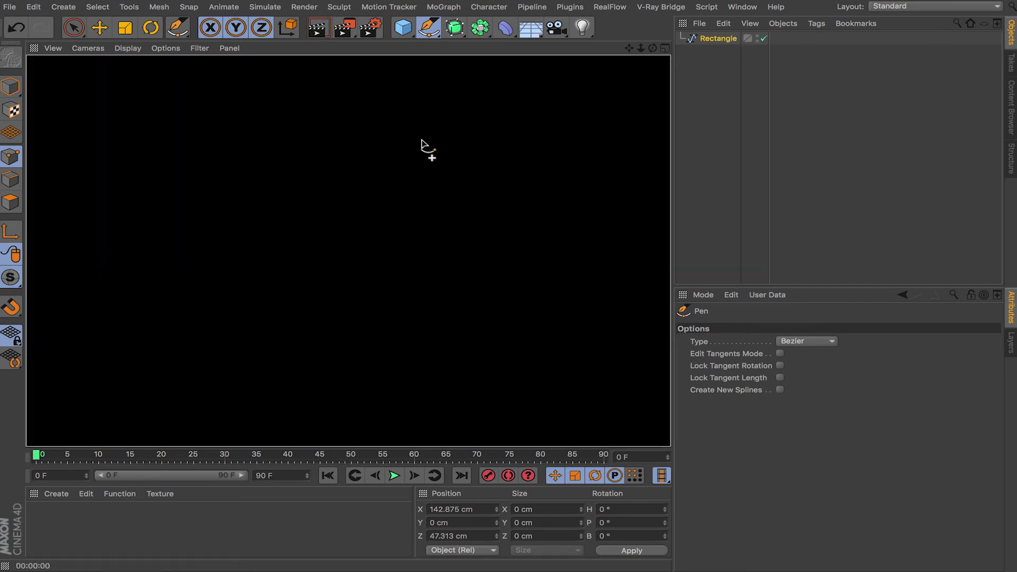
drag(421, 141, 450, 133)
click(724, 72)
click(718, 52)
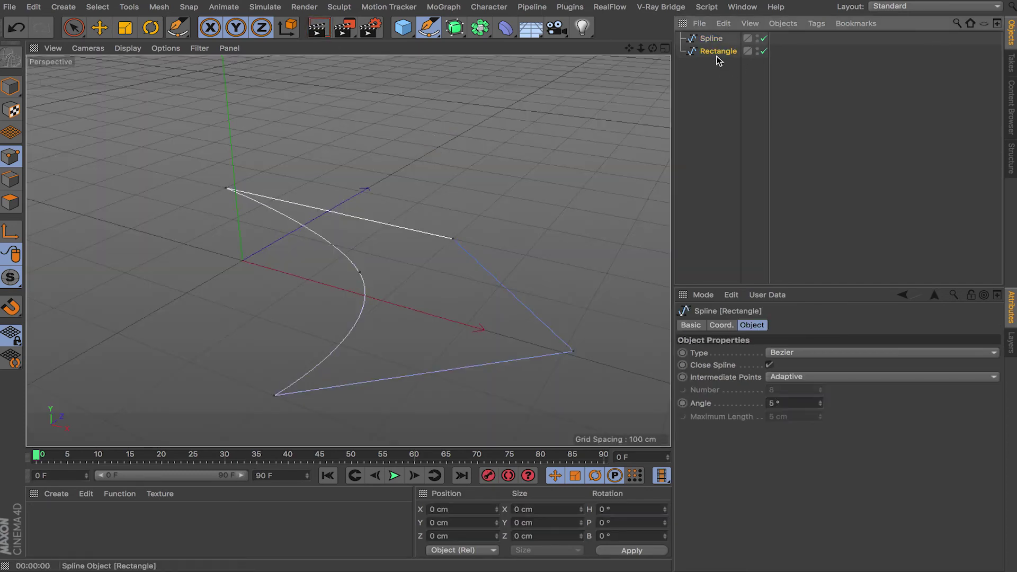
click(719, 38)
key(Delete)
Add an Extrude generator and make the rectangle spline its child.
click(719, 41)
scroll(348, 251, down, 5)
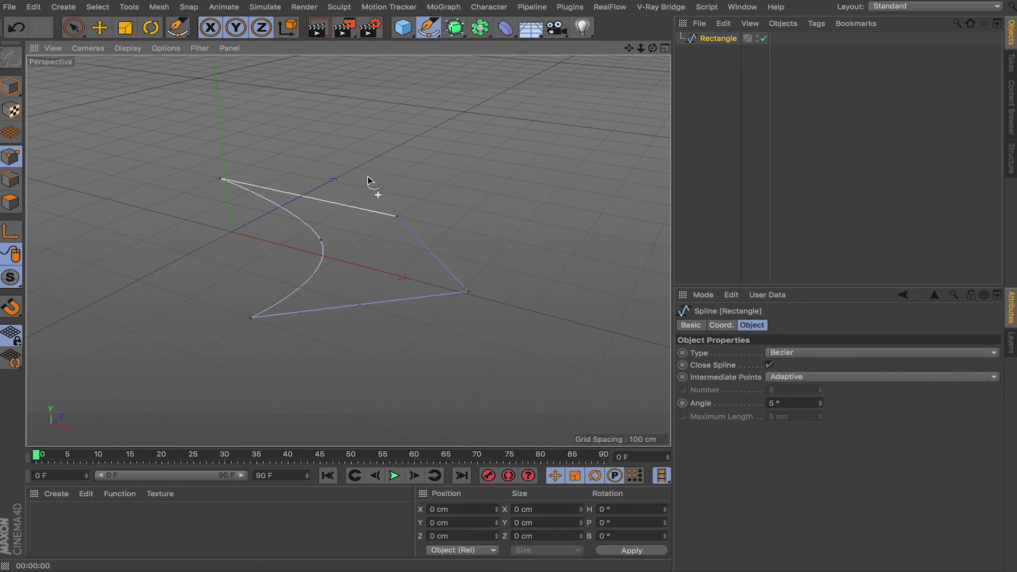
click(455, 28)
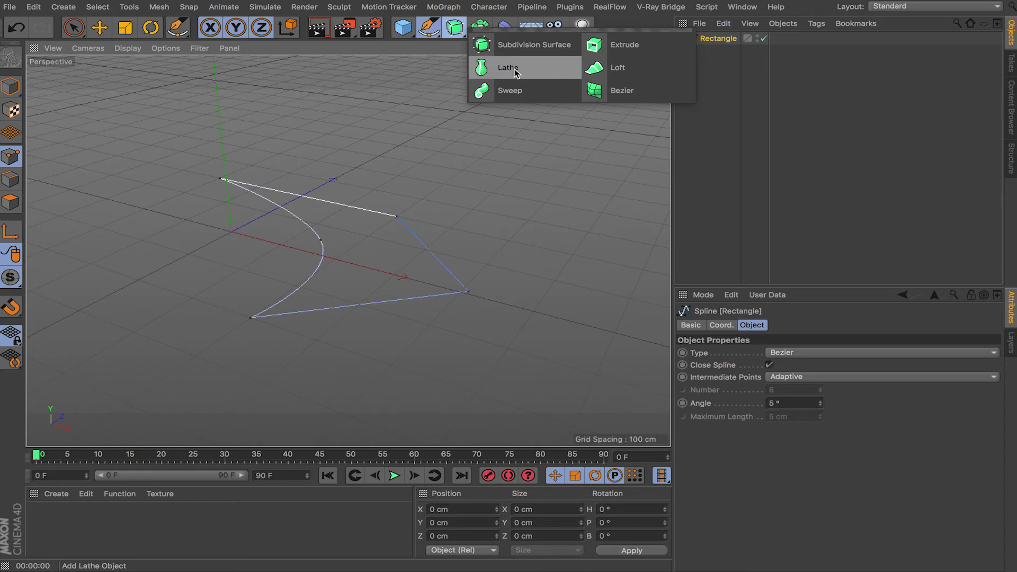
click(641, 45)
drag(704, 52, 711, 38)
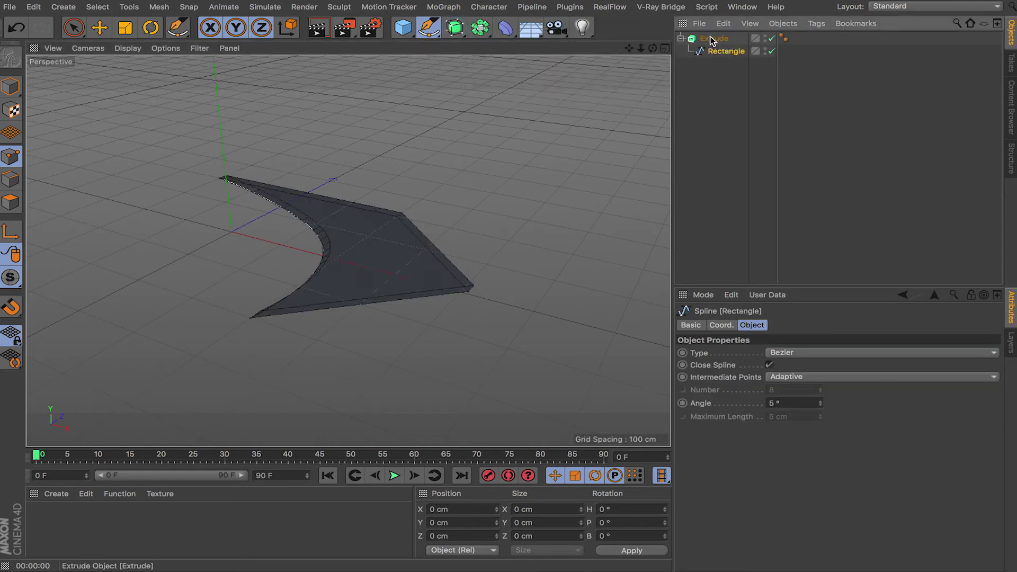
Set the Extrude object's movement to 200 cm in Y and 0 cm in Z.
click(714, 38)
double_click(896, 353)
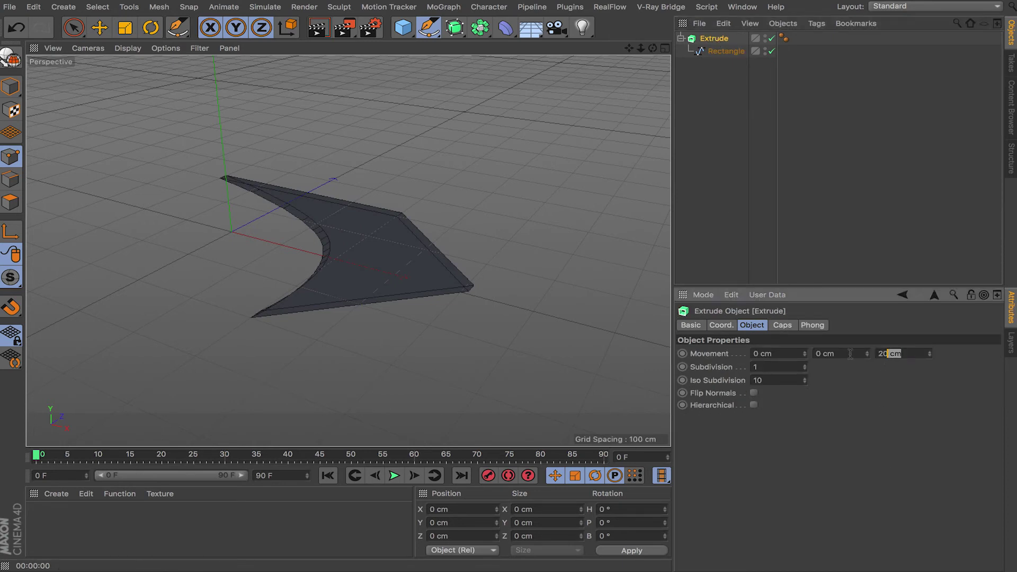
text(0)
double_click(826, 354)
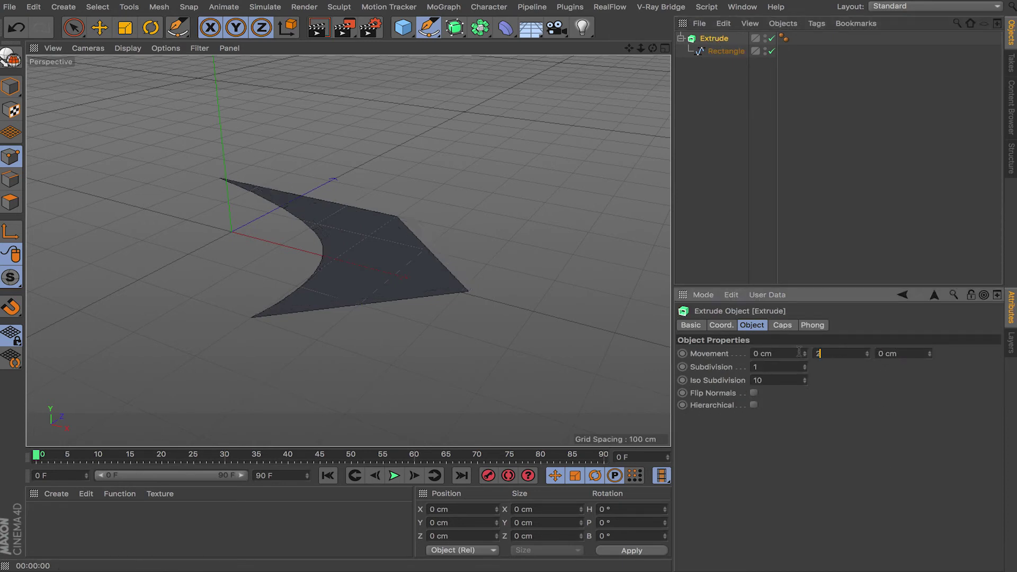
click(789, 351)
Change the rectangle spline's intermediate points to Uniform.
alt+drag(548, 316, 560, 281)
alt+drag(343, 295, 532, 196)
click(720, 50)
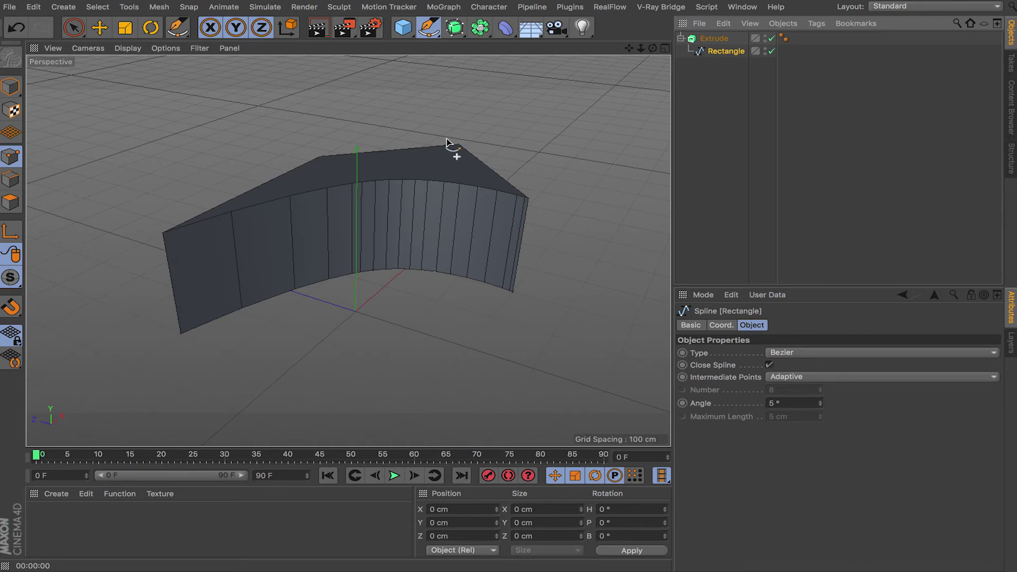
click(803, 376)
click(802, 416)
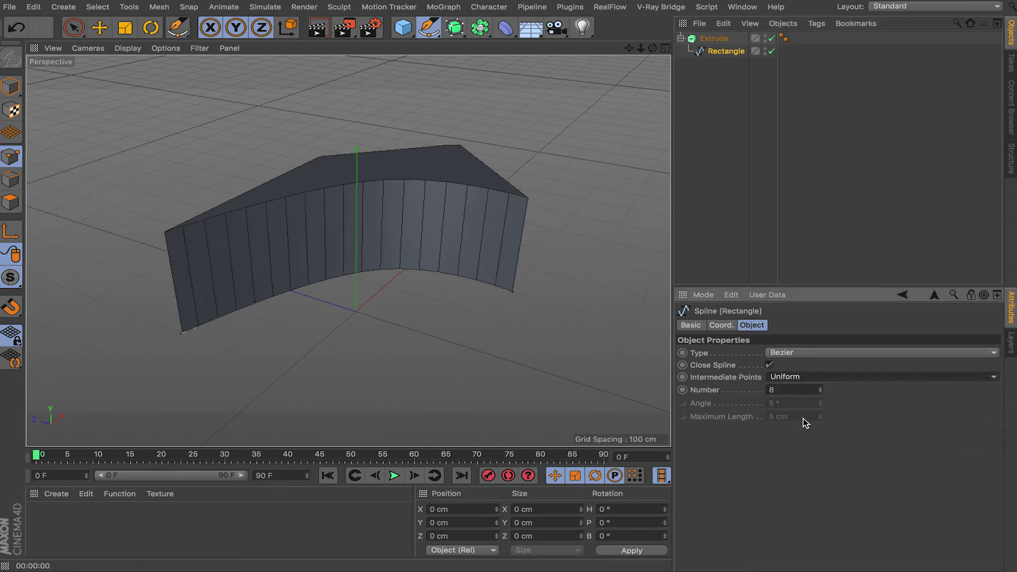
Set both the start and end caps of the Extrude object to Fillet Cap.
alt+drag(577, 300, 575, 269)
click(714, 40)
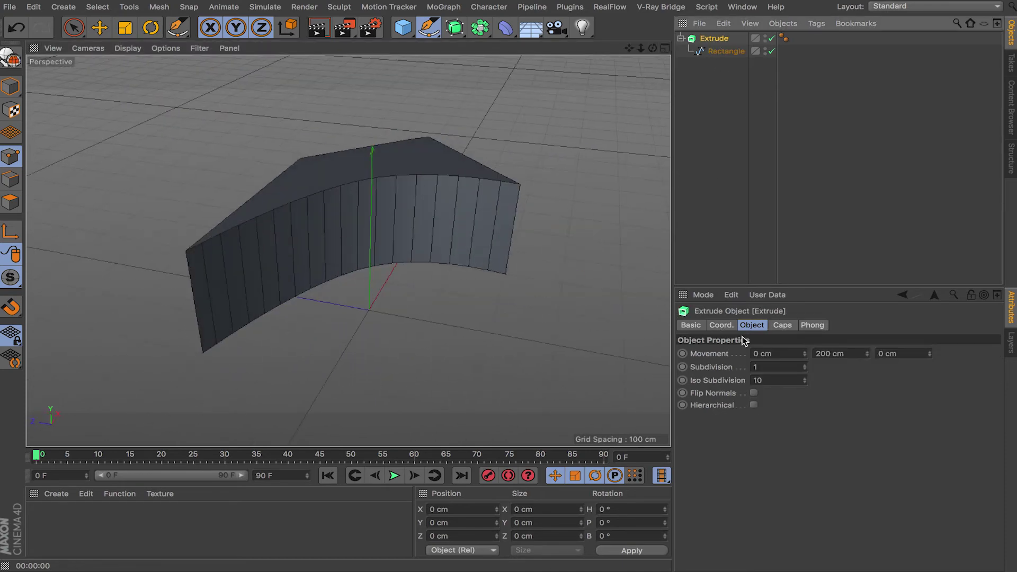
click(783, 326)
click(826, 352)
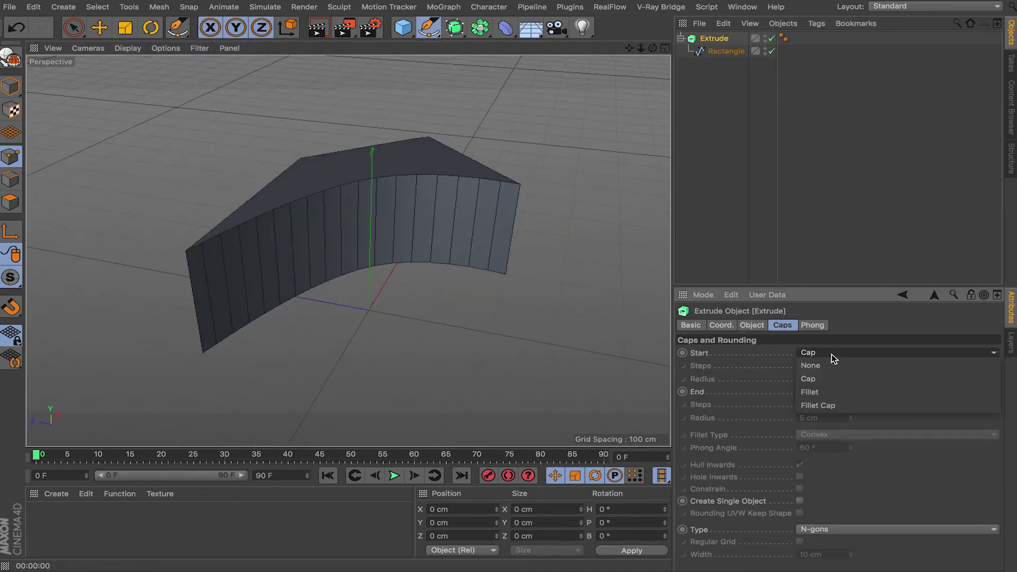
click(828, 403)
click(827, 434)
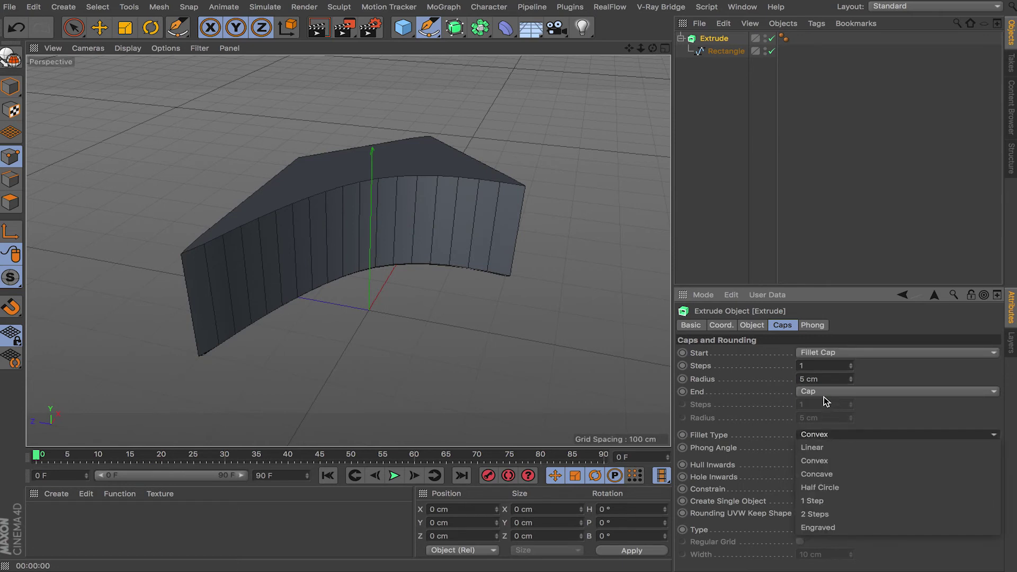
click(824, 396)
click(832, 441)
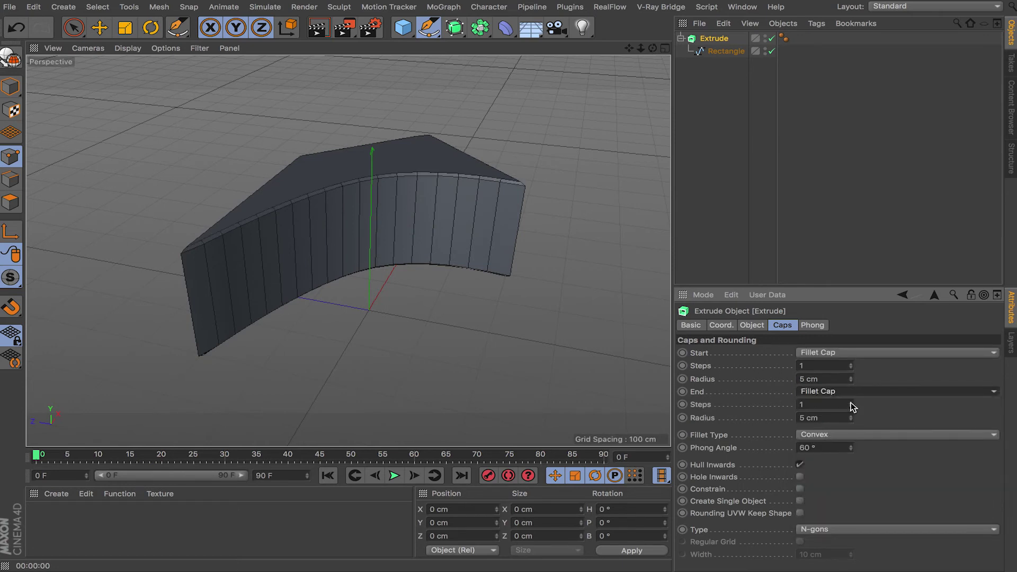
Set the Extrude object's end fillet to a 45 cm radius with 4 steps.
drag(851, 418, 860, 402)
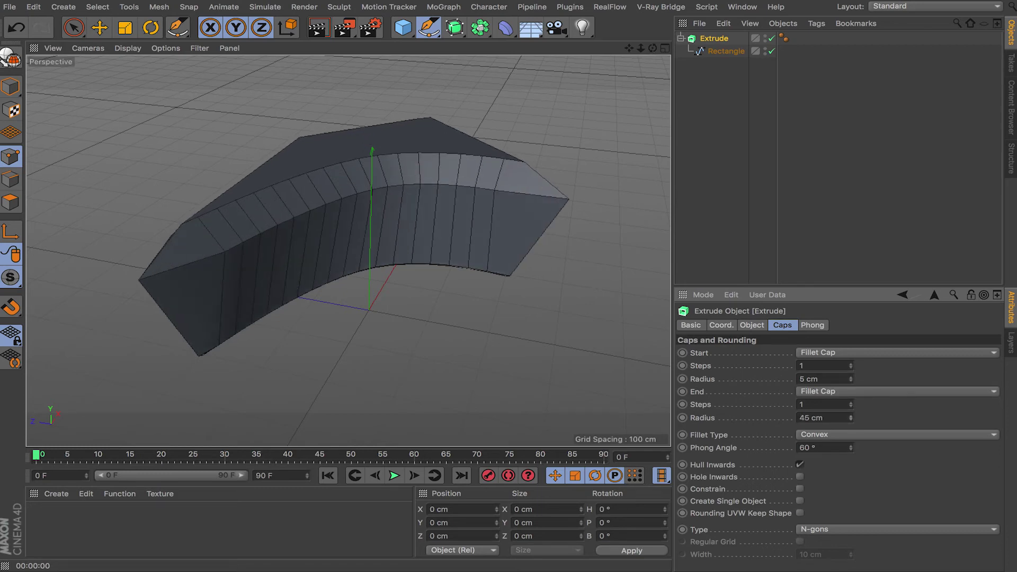
click(851, 403)
click(850, 403)
alt+drag(475, 276, 530, 249)
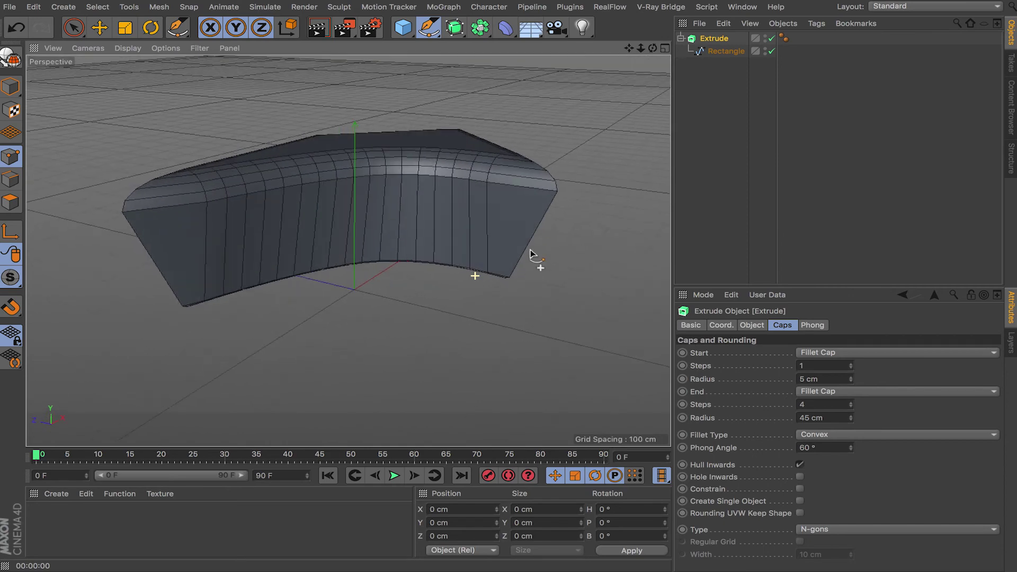
alt+drag(364, 217, 457, 158)
Take the rectangle spline out of the Extrude object and delete both objects.
drag(727, 52, 727, 87)
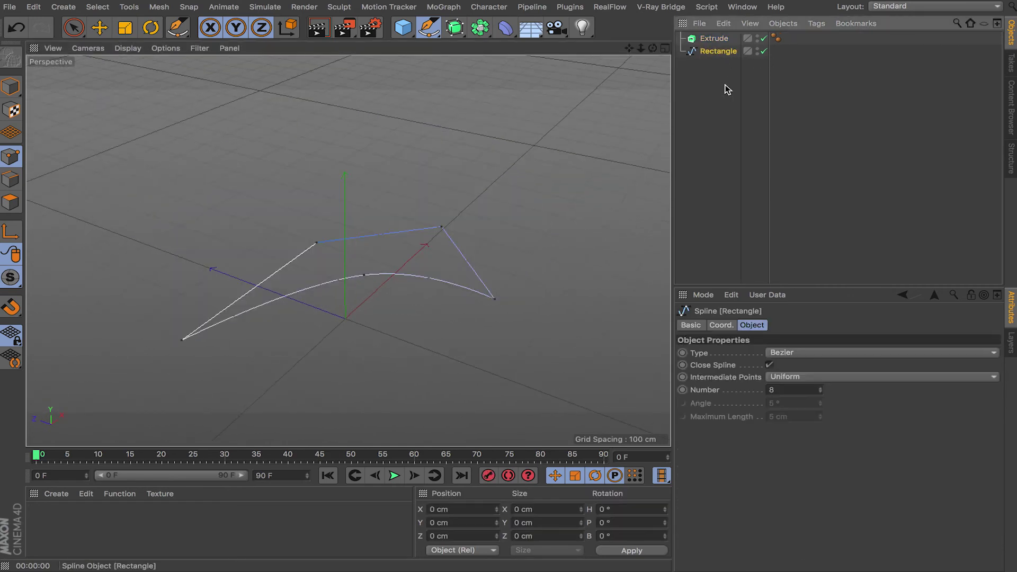
key(Delete)
click(715, 39)
key(Delete)
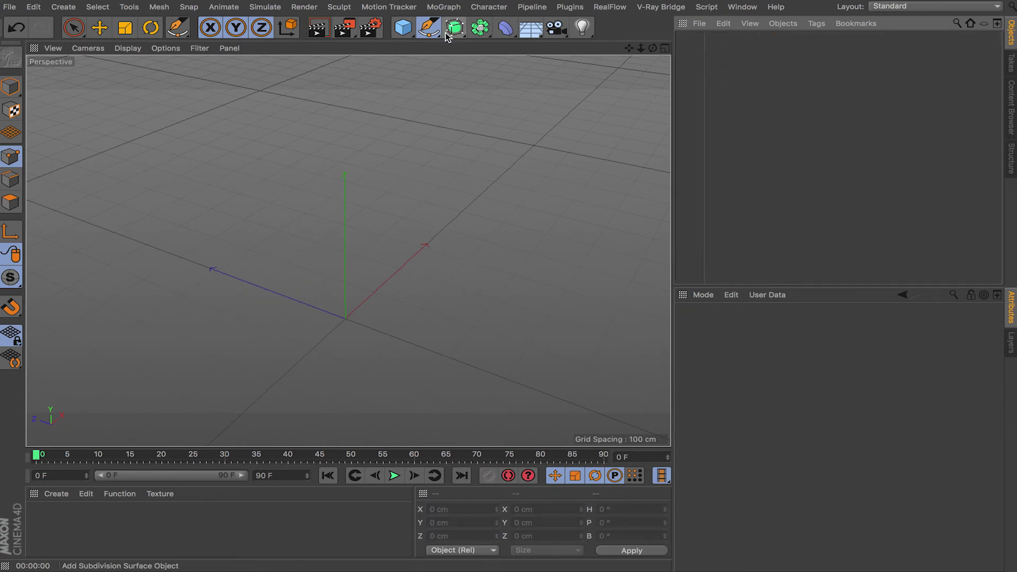
Add a Circle spline, duplicate it, and set the copy's radius to 20 cm.
click(429, 27)
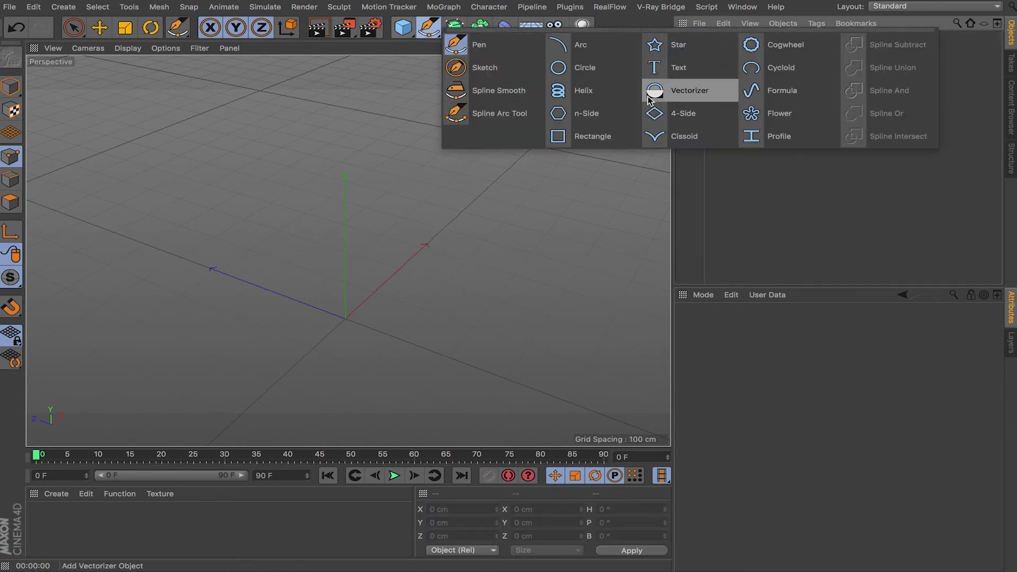
click(585, 67)
alt+drag(495, 273, 563, 277)
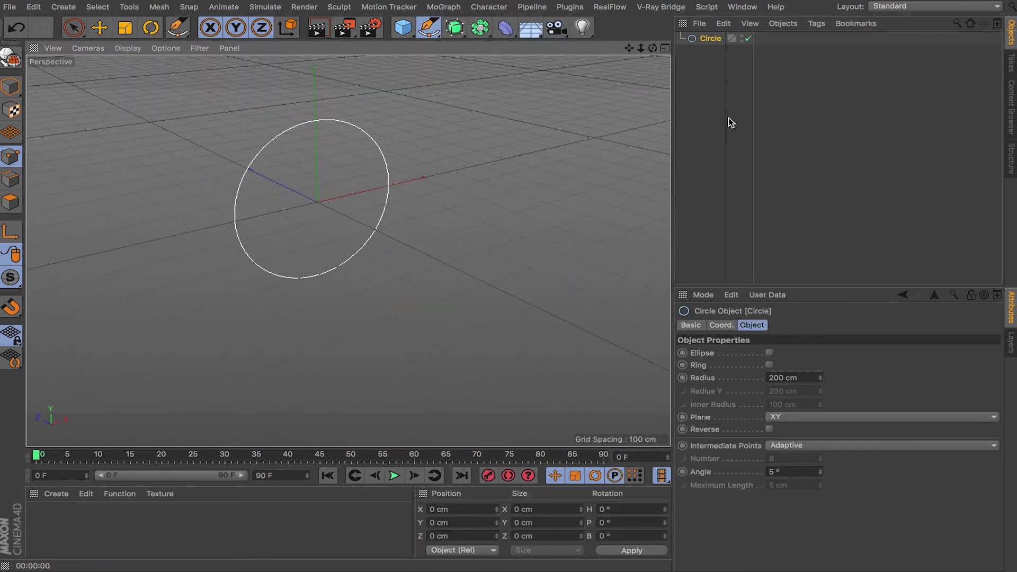
mouse_move(712, 39)
mouse_down()
mouse_move(711, 50)
mouse_move(712, 34)
mouse_up()
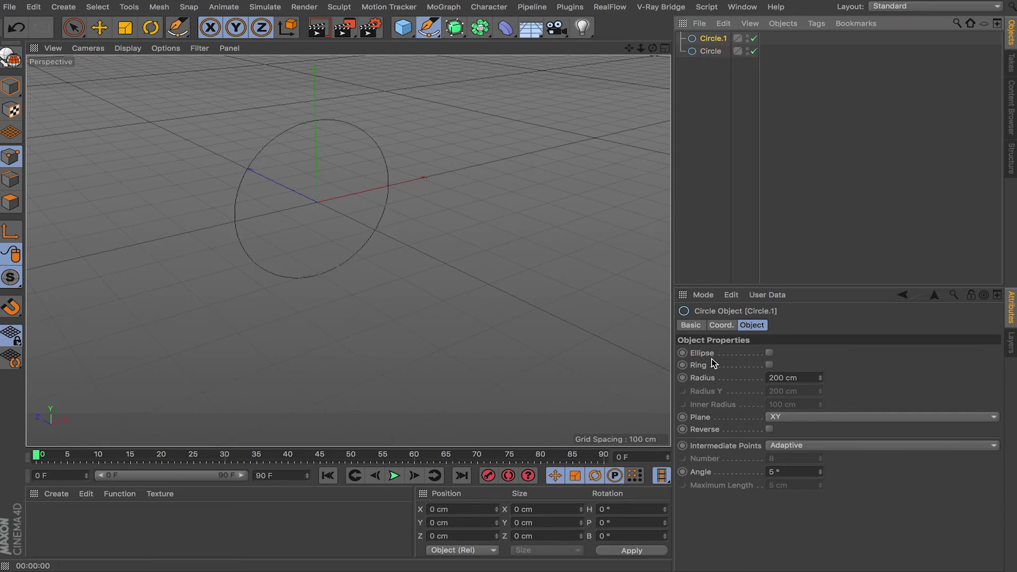
click(803, 379)
text(20)
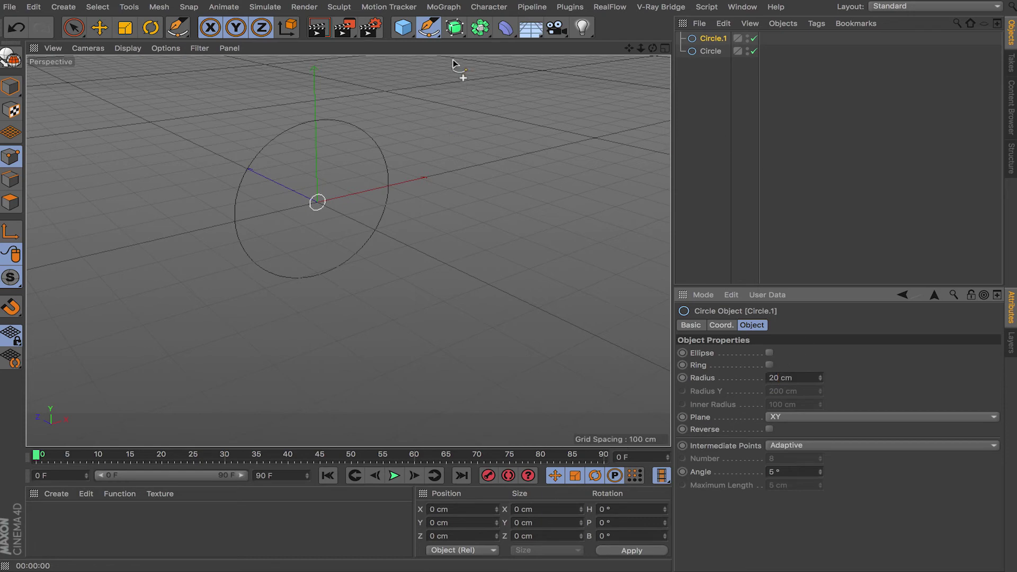
Add a Sweep object and nest both circles in it, with the small circle above the large one as the profile.
click(454, 28)
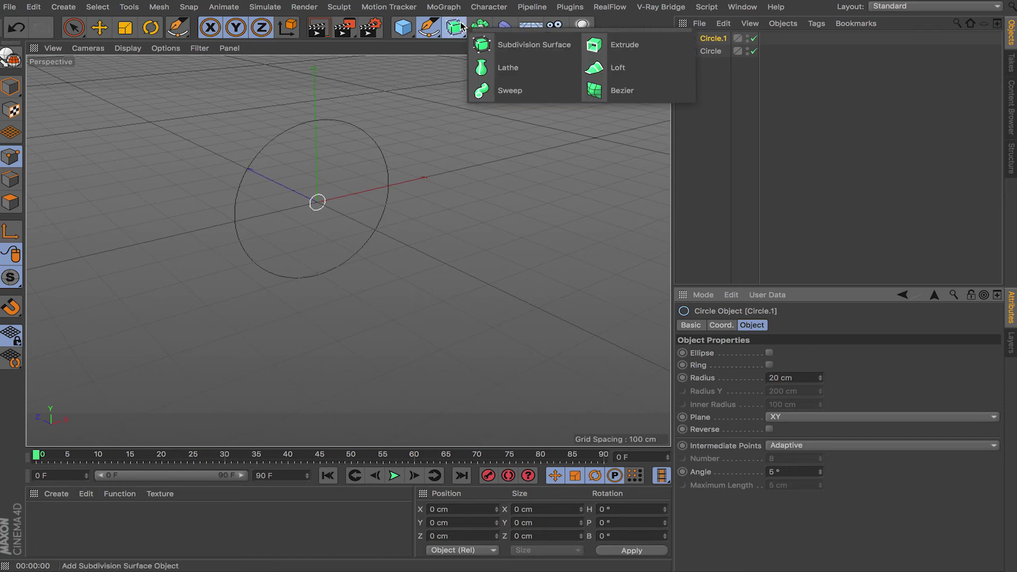
click(539, 90)
click(721, 53)
mouse_move(717, 48)
mouse_down()
mouse_move(716, 39)
mouse_move(719, 58)
mouse_up()
alt+drag(231, 194, 424, 295)
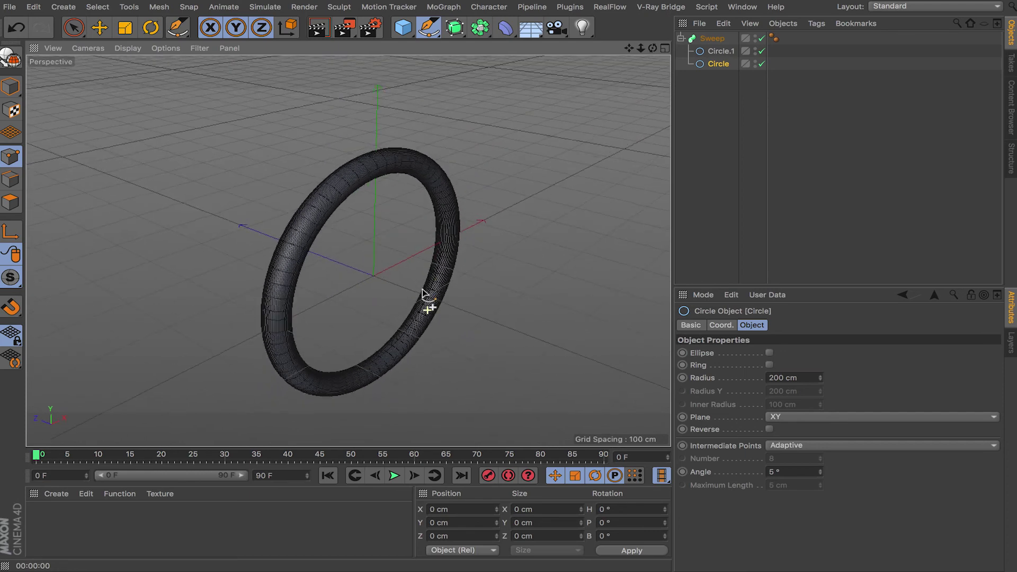
Set the sweep's profile circle radius to 19 cm and its path circle radius to 238 cm.
click(721, 51)
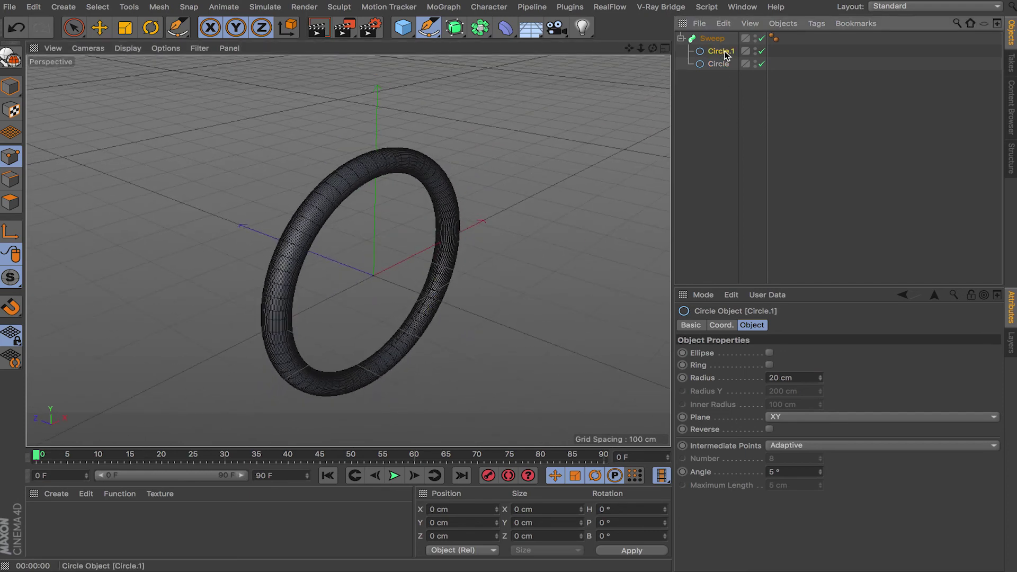
drag(819, 377, 823, 351)
click(719, 64)
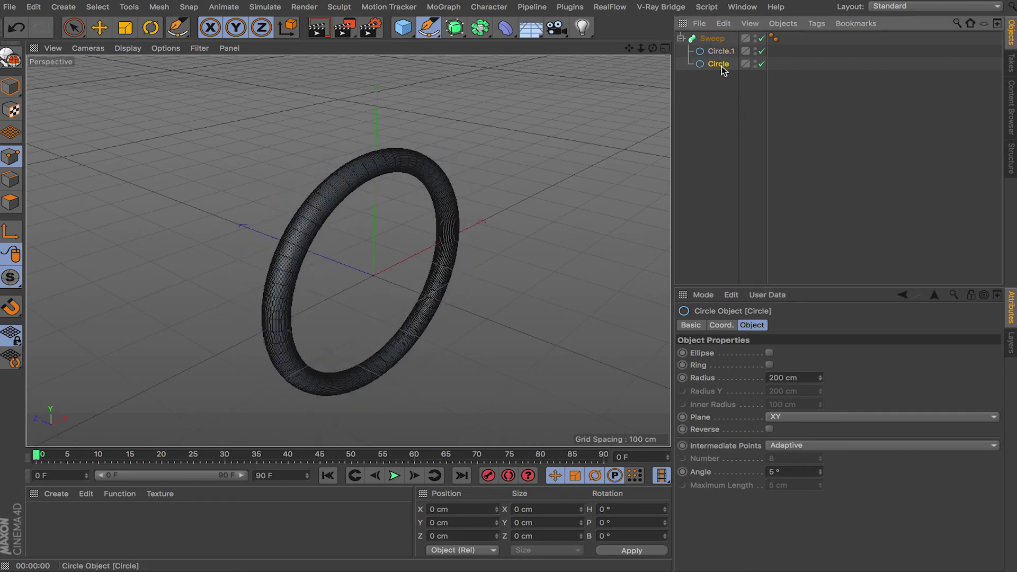
drag(820, 379, 794, 365)
alt+drag(369, 261, 501, 224)
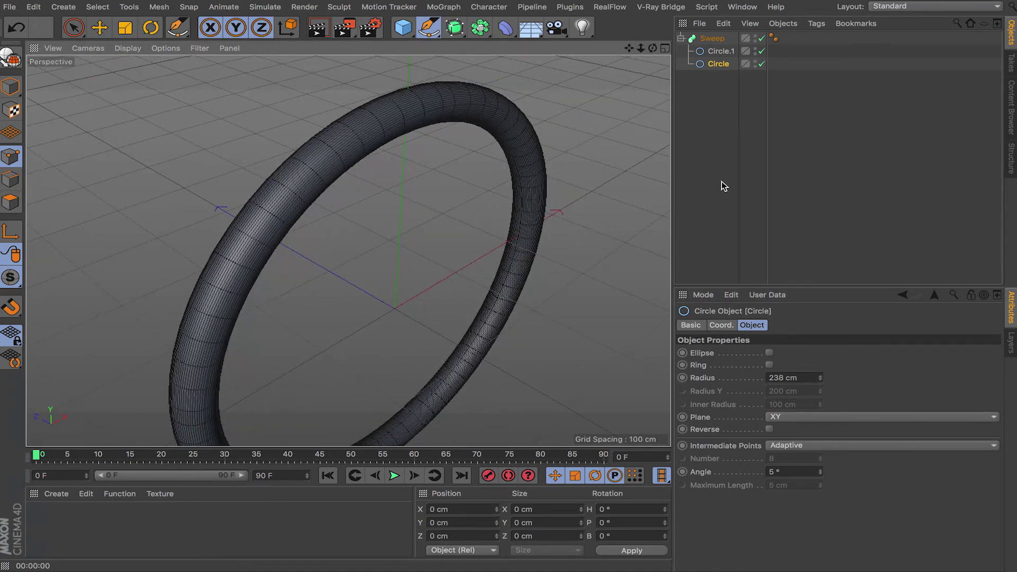
Change the path circle's intermediate points to Natural with a number of 5.
click(809, 446)
click(810, 474)
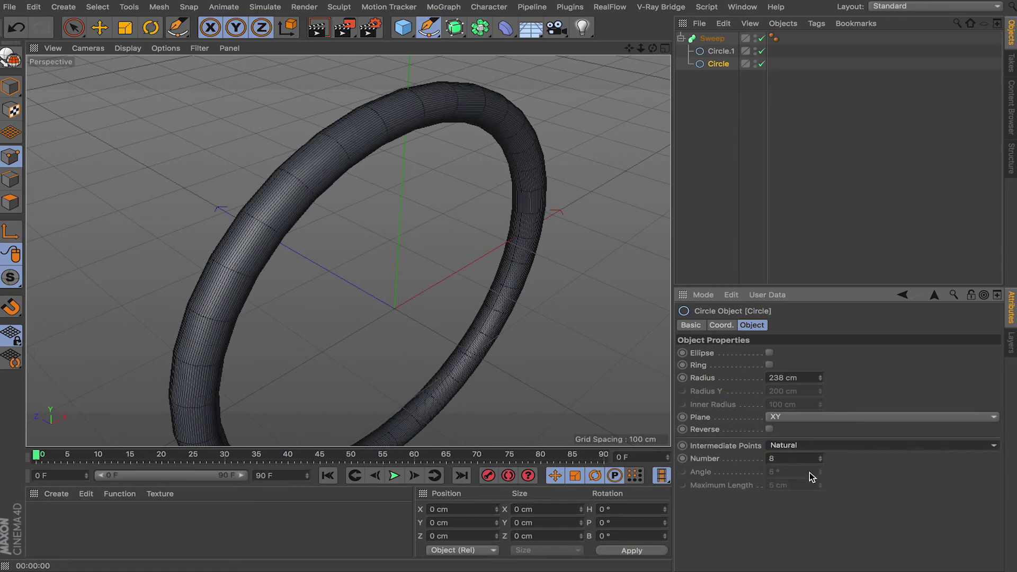
drag(820, 459, 820, 458)
Change the profile circle's intermediate points to Uniform with a number of 3.
click(721, 51)
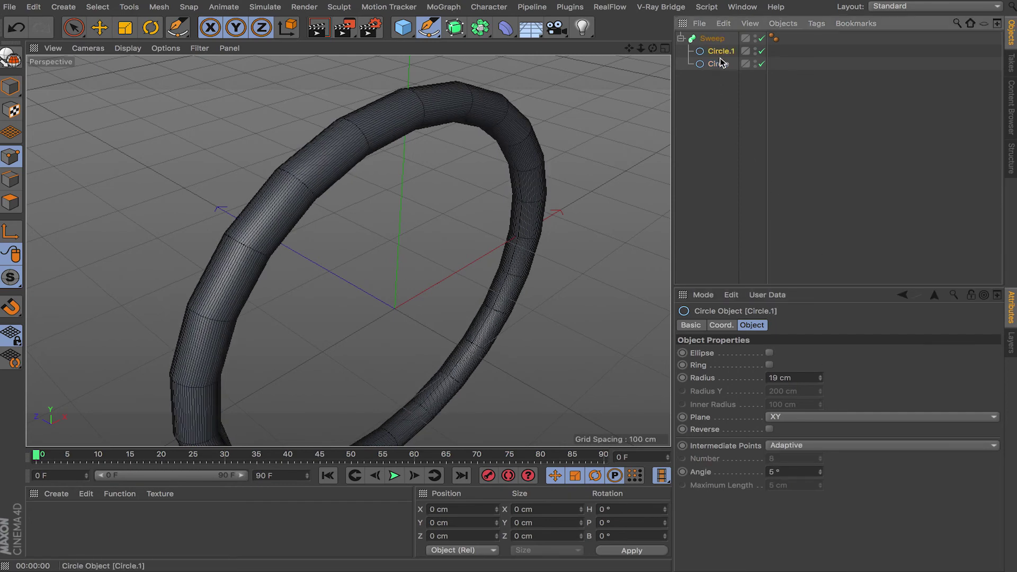
click(820, 445)
click(814, 482)
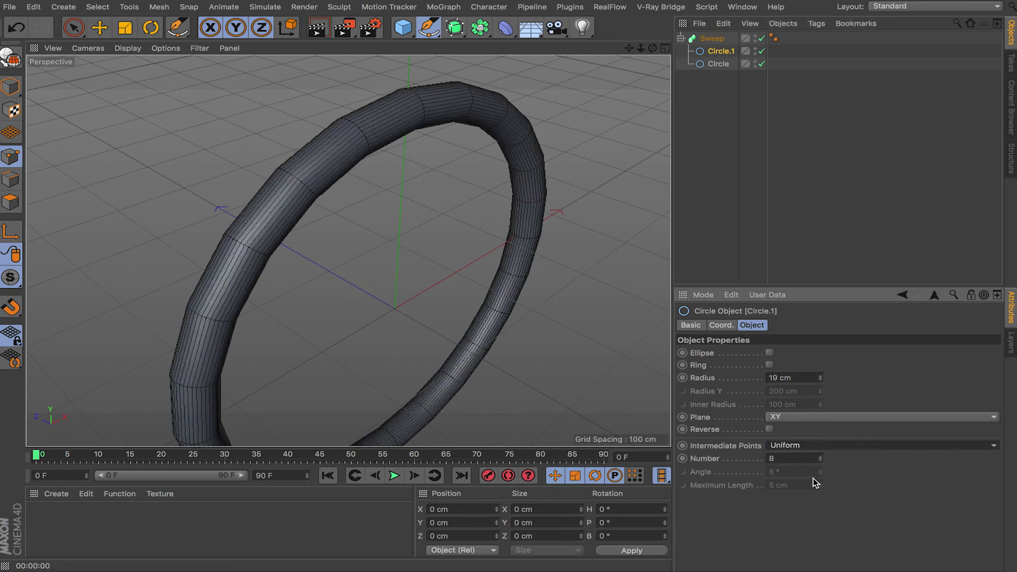
drag(820, 460, 822, 466)
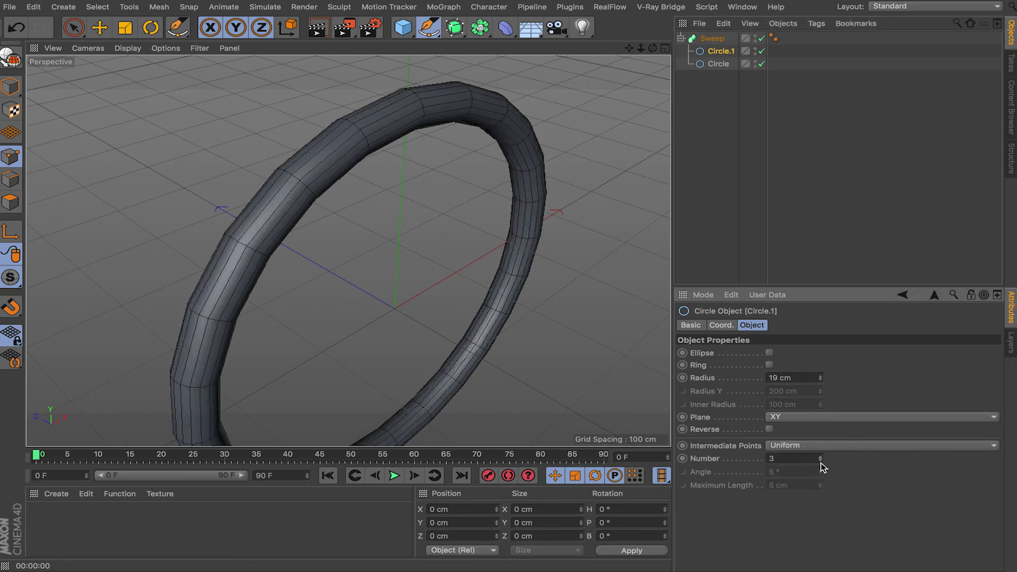
alt+drag(477, 297, 546, 276)
Add a Subdivision Surface object and place the Sweep inside it to smooth the ring.
click(712, 38)
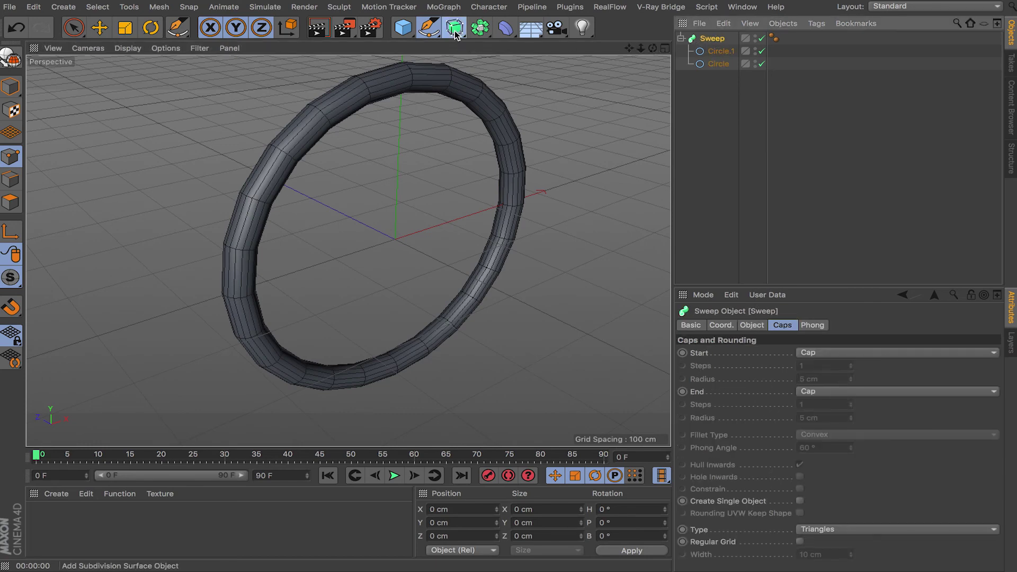
drag(455, 27, 539, 49)
click(542, 49)
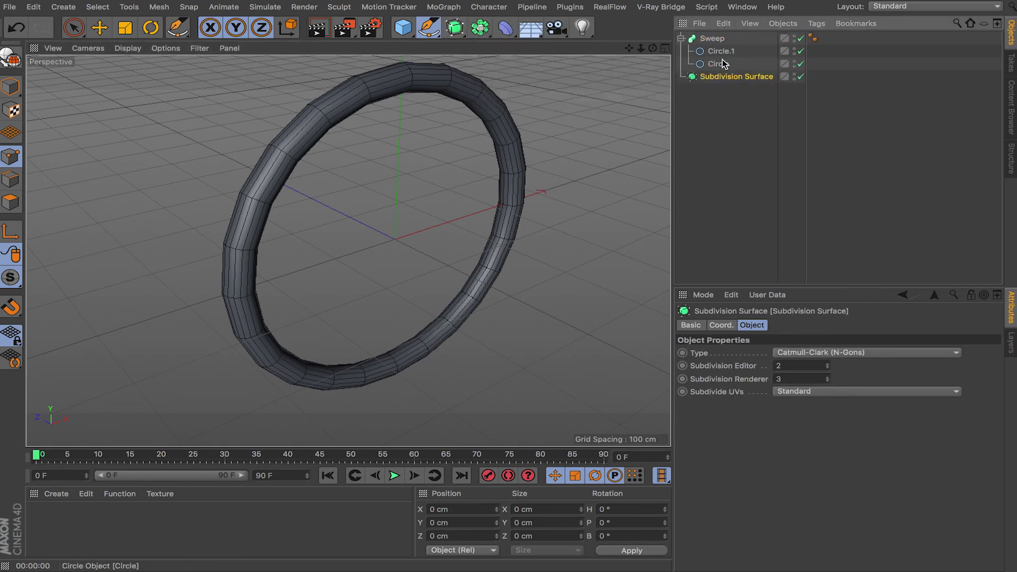
drag(713, 39, 720, 76)
alt+drag(597, 158, 534, 161)
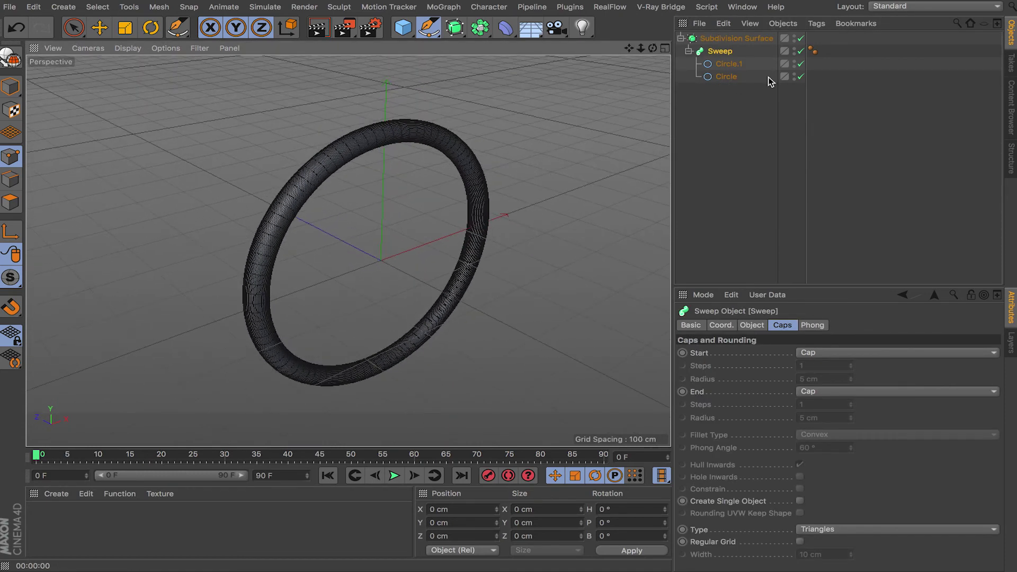
Take the path circle out of the Sweep and delete the Subdivision Surface with its remaining children.
click(724, 65)
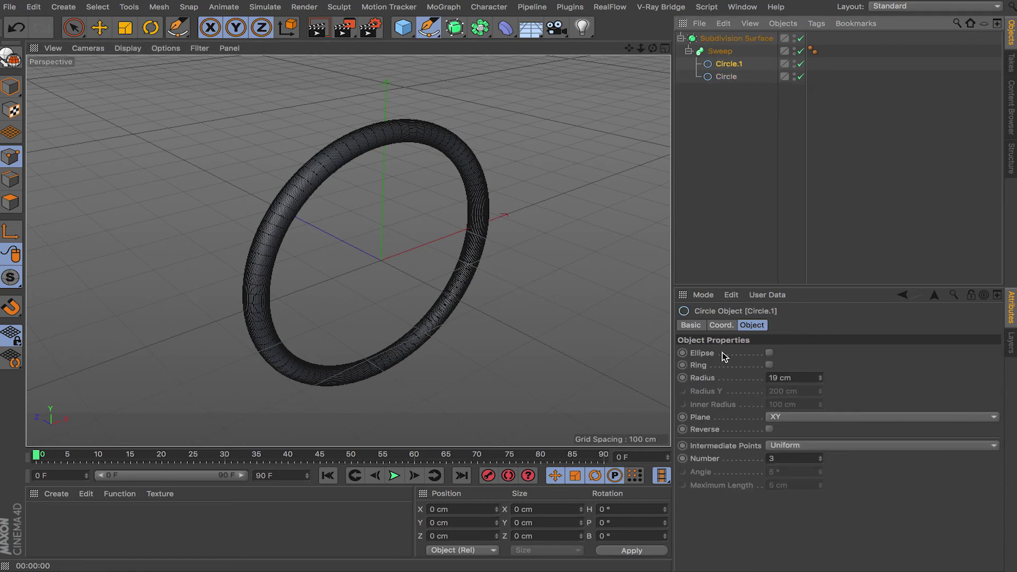
click(727, 78)
click(719, 91)
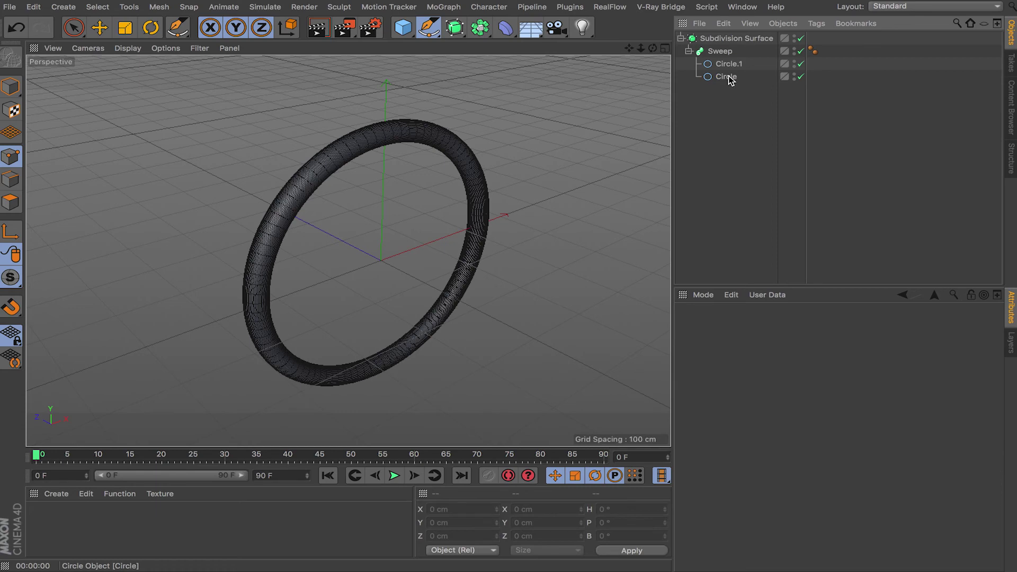
drag(728, 77, 726, 117)
click(723, 41)
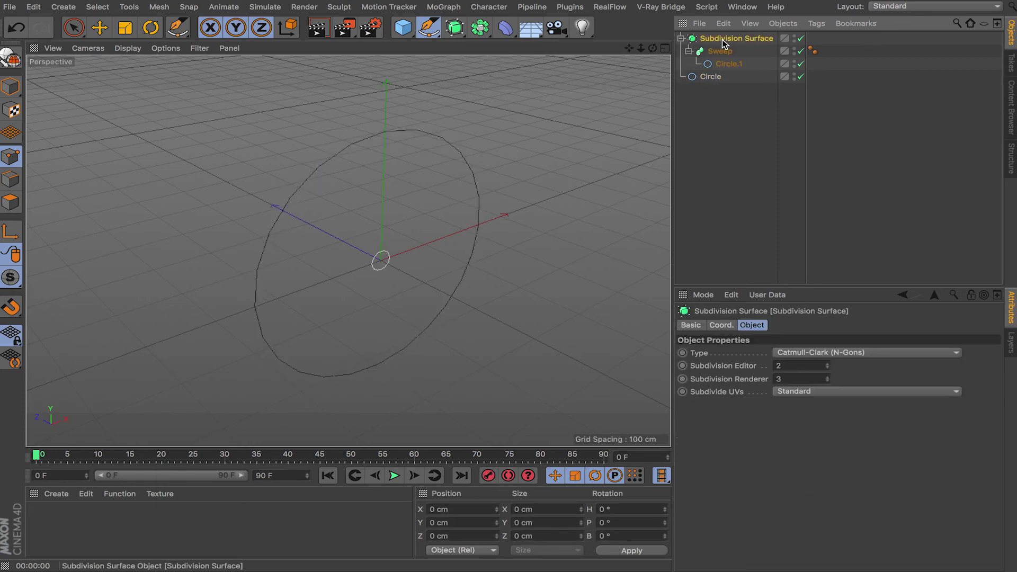
key(Delete)
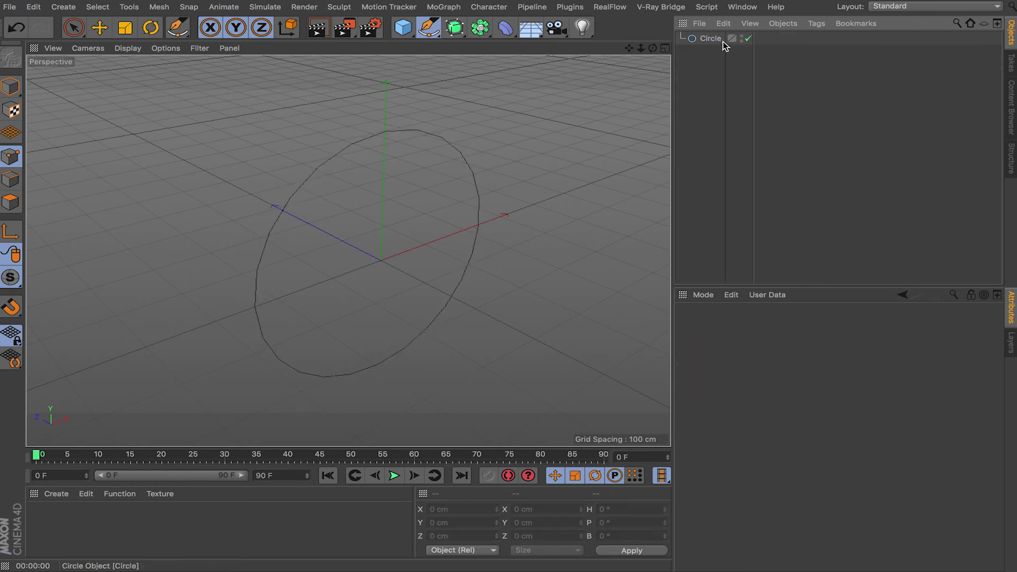
Add a Loft object and place the remaining circle inside it.
click(454, 26)
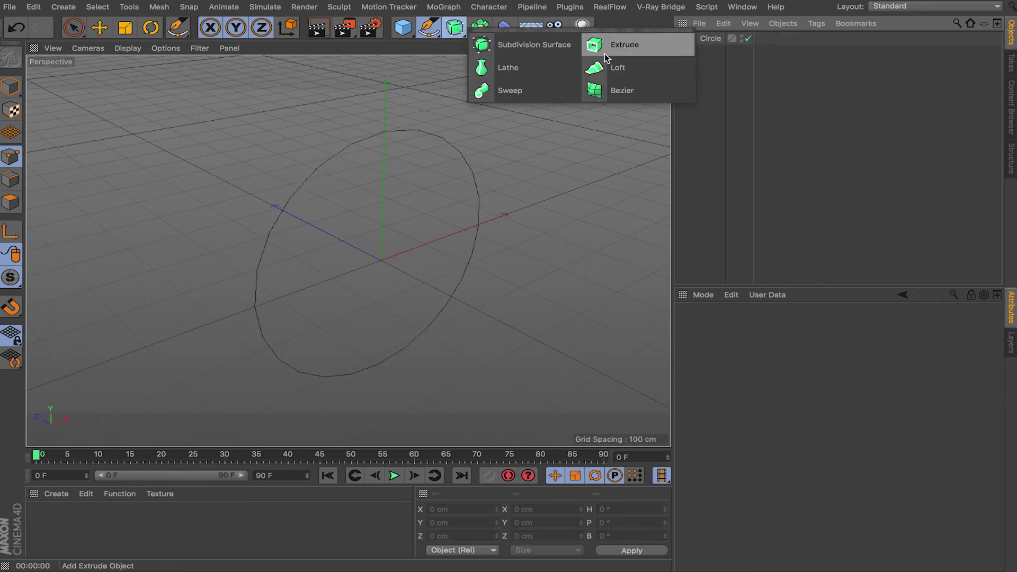
click(654, 67)
drag(711, 51, 714, 41)
alt+drag(488, 233, 456, 204)
Copy the circle inside the Loft backwards along the Z axis to about -283 cm, forming a cylinder.
key(e)
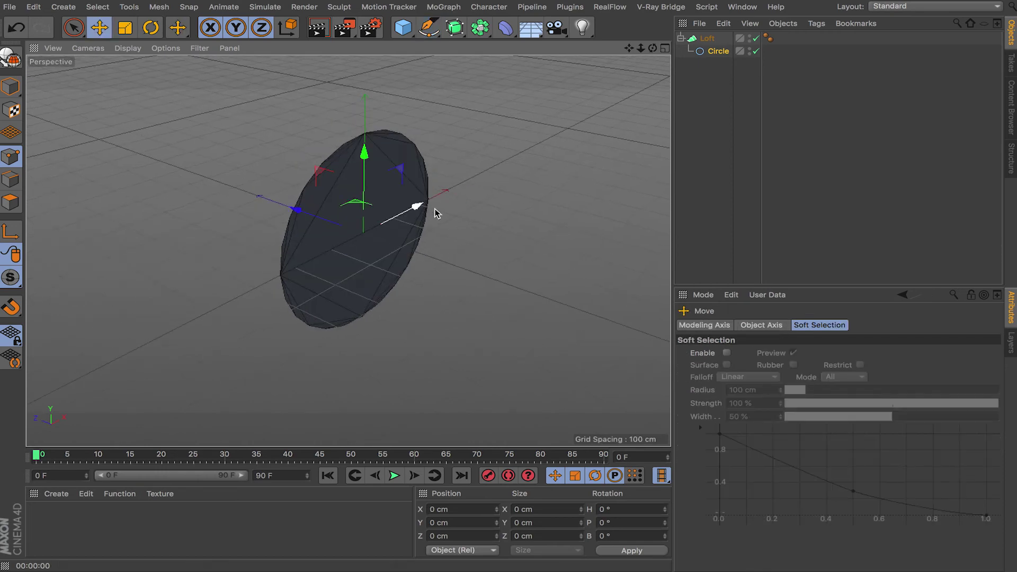
drag(354, 233, 449, 265)
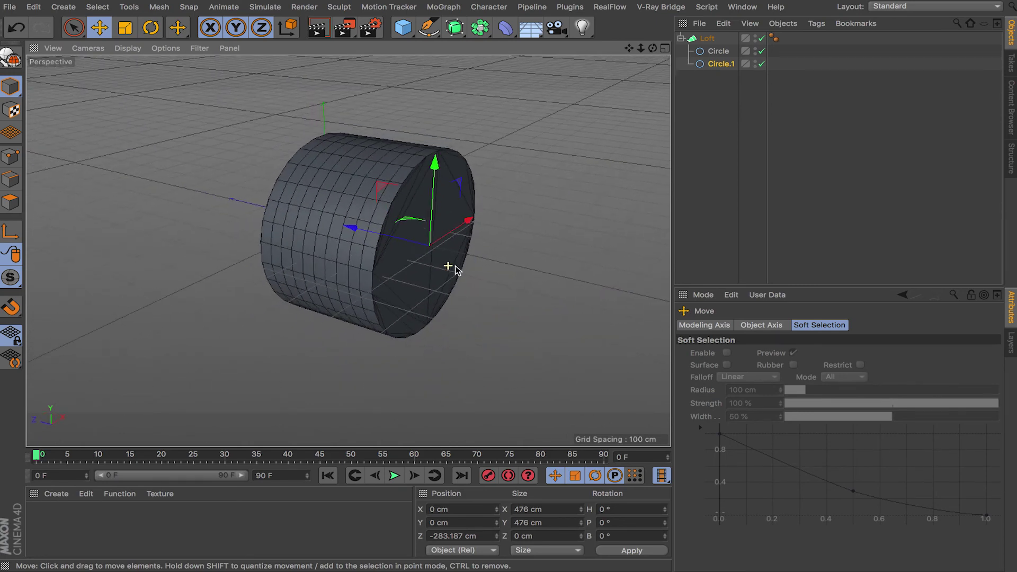
alt+middle_drag(392, 227, 288, 212)
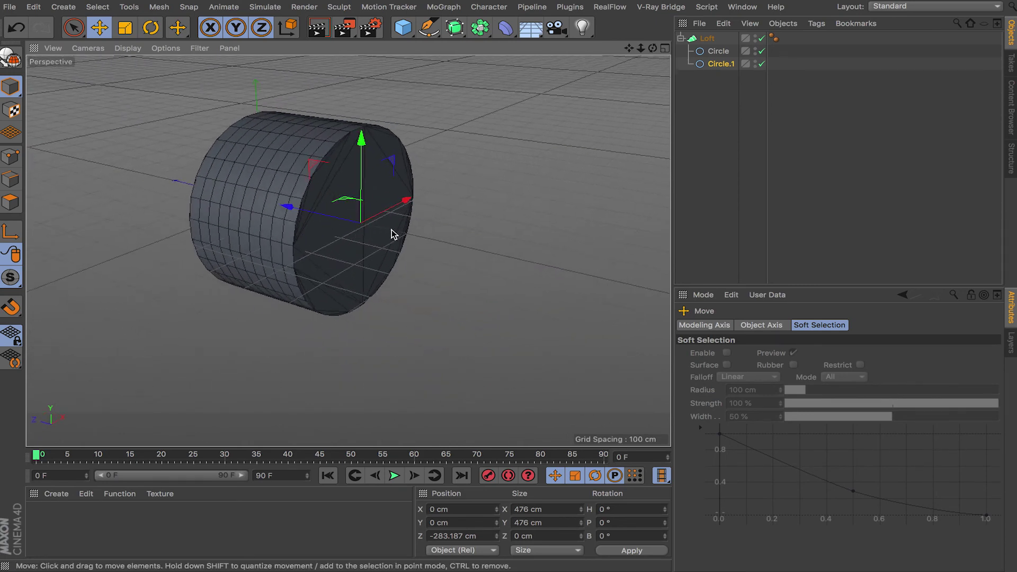
Duplicate the offset circle within the Loft and scale the copy down to a radius of about 162 cm.
ctrl+drag(721, 63, 707, 77)
key(t)
drag(537, 228, 583, 175)
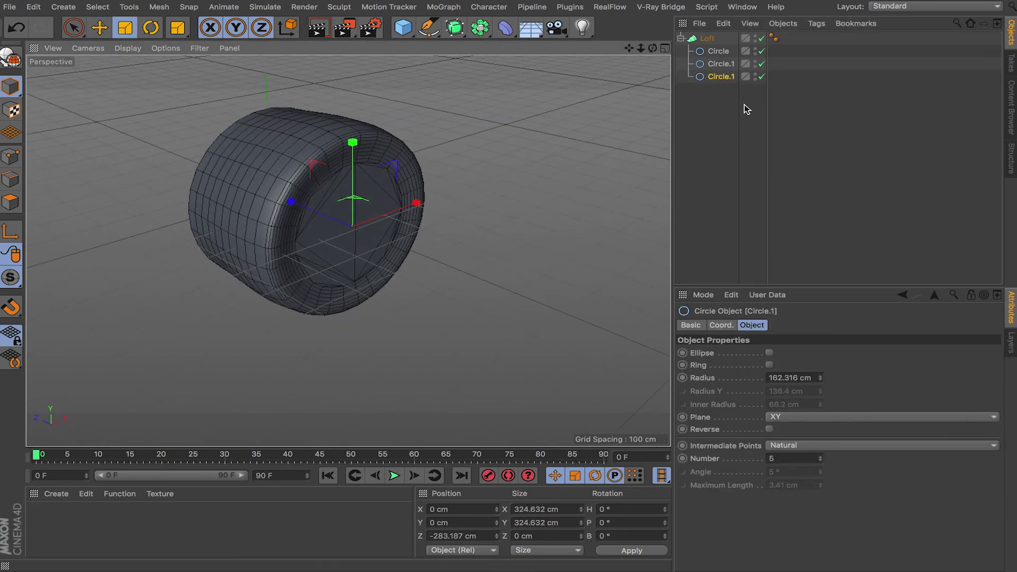
Duplicate the scaled circle and move the copy inward along Z to about -46 cm, hollowing the loft.
ctrl+drag(721, 76, 720, 82)
key(e)
drag(335, 227, 466, 339)
Examine the loft's inner structure from several sides in Lines display, and restore Gouraud Shading (Lines).
click(127, 48)
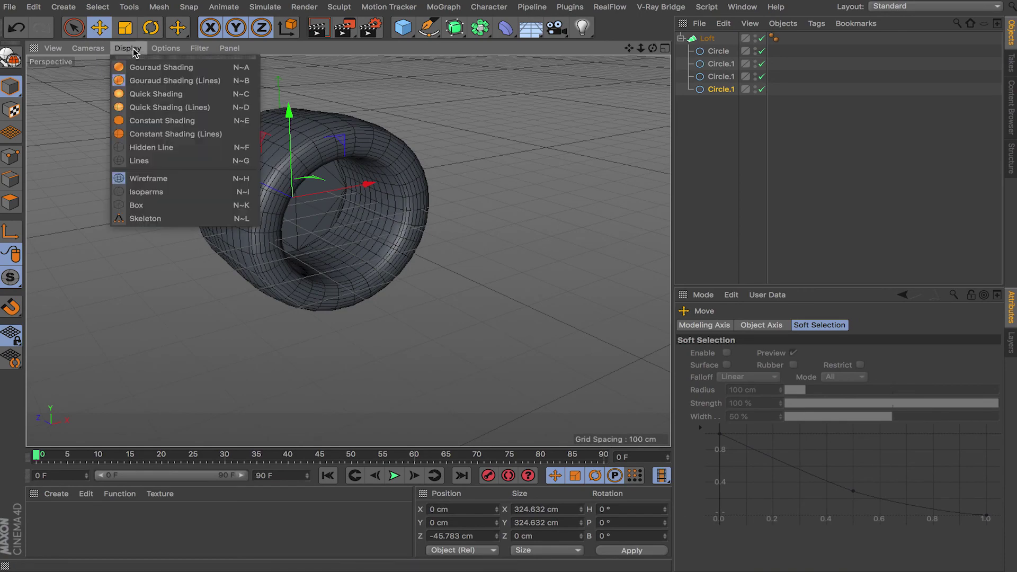
click(177, 161)
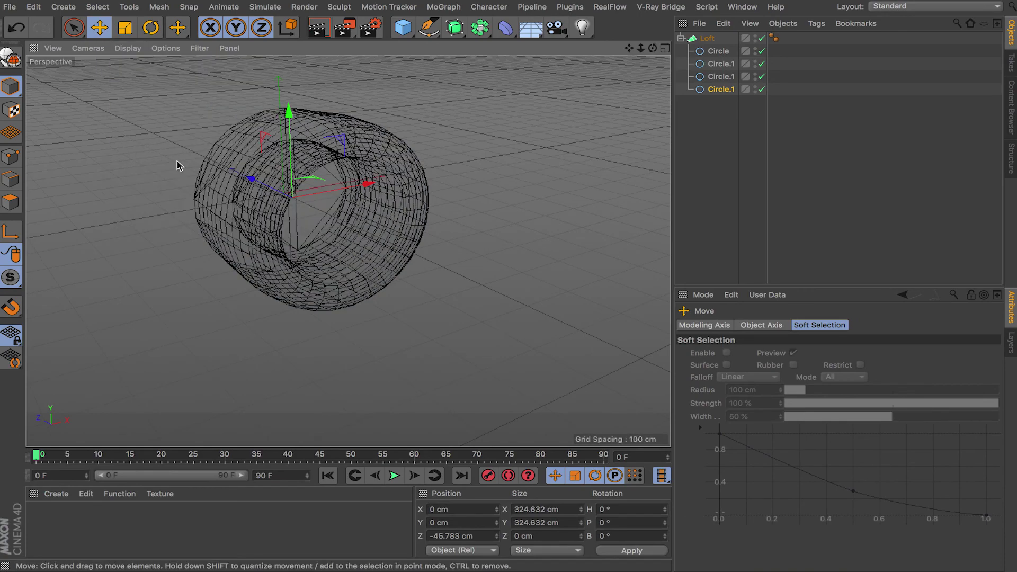
alt+drag(432, 220, 236, 222)
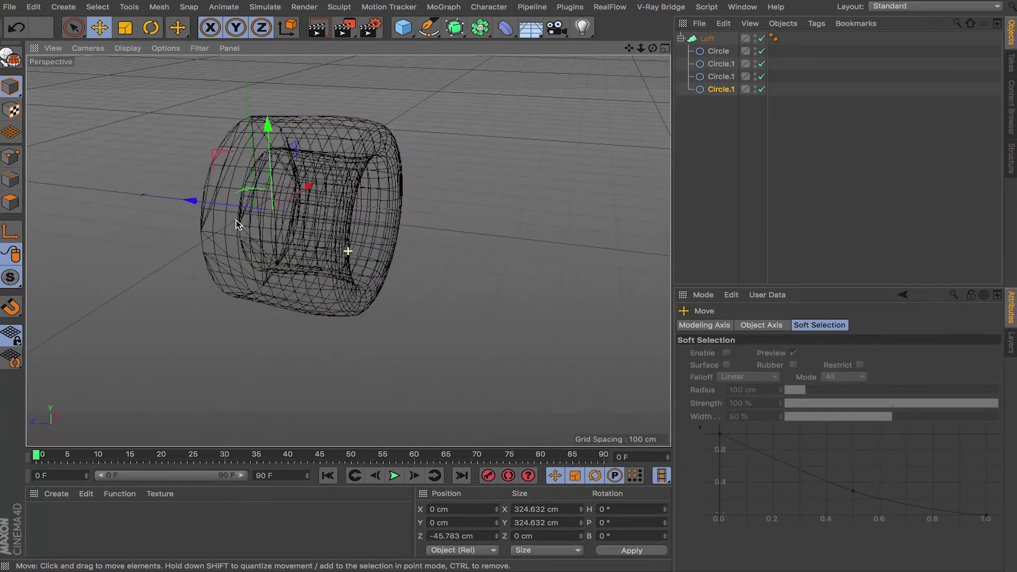
alt+drag(318, 265, 356, 201)
alt+drag(546, 262, 479, 192)
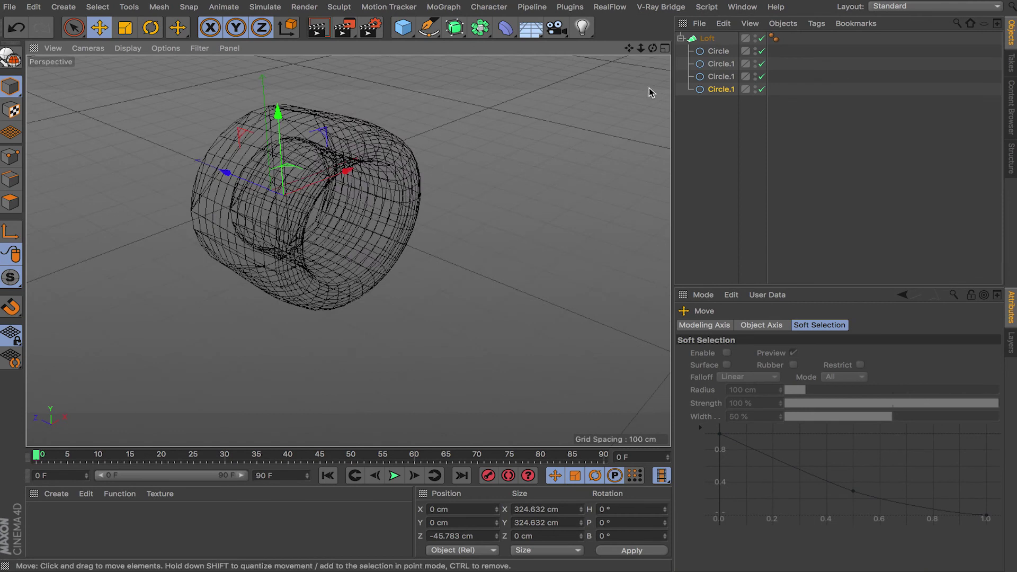
click(127, 49)
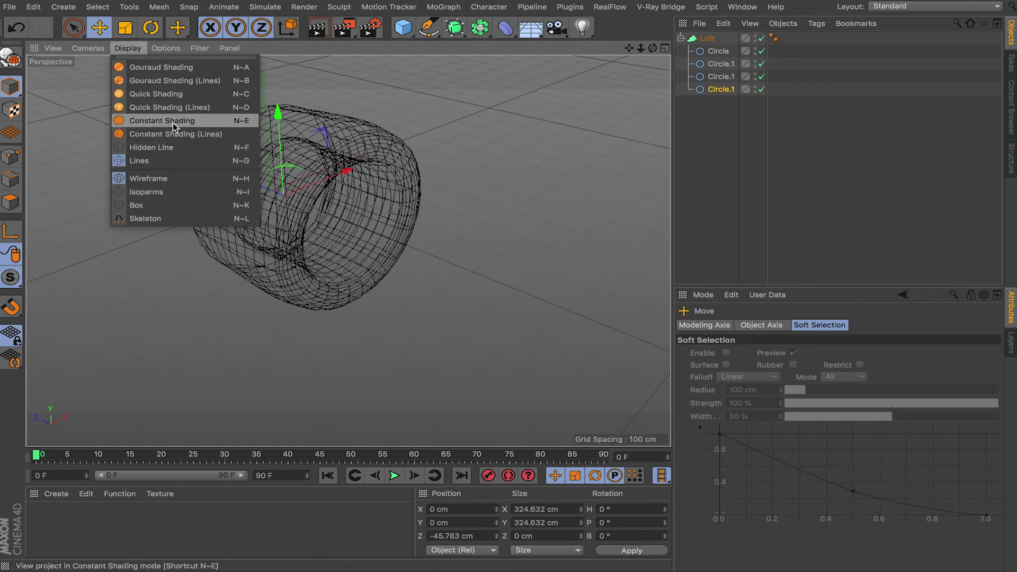
click(189, 80)
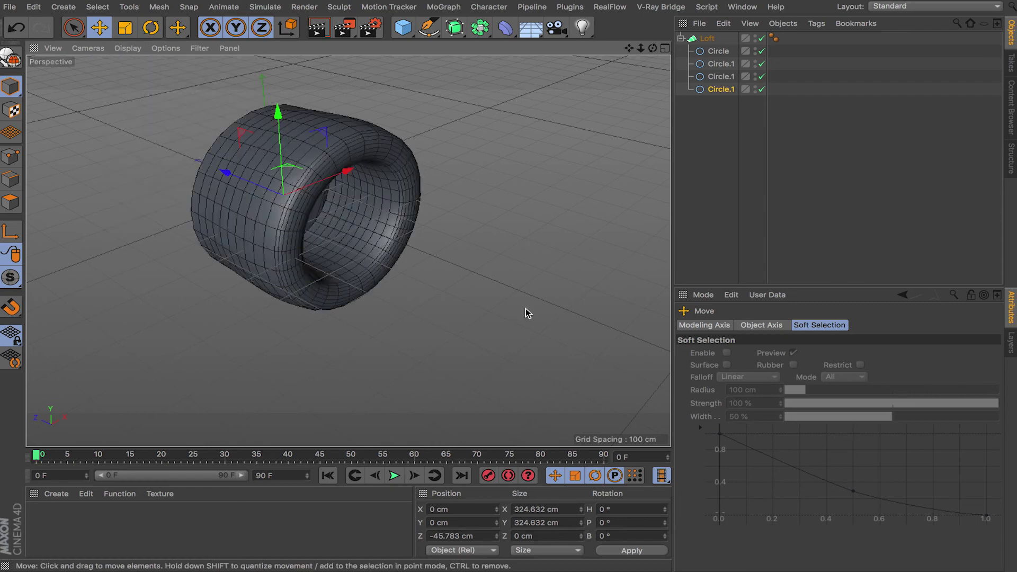
mouse_move(466, 272)
alt+mouse_down()
mouse_move(457, 254)
mouse_move(450, 322)
mouse_move(518, 304)
mouse_move(547, 281)
alt+mouse_up()
Delete the Loft object with its circles and add a new Circle spline.
click(707, 38)
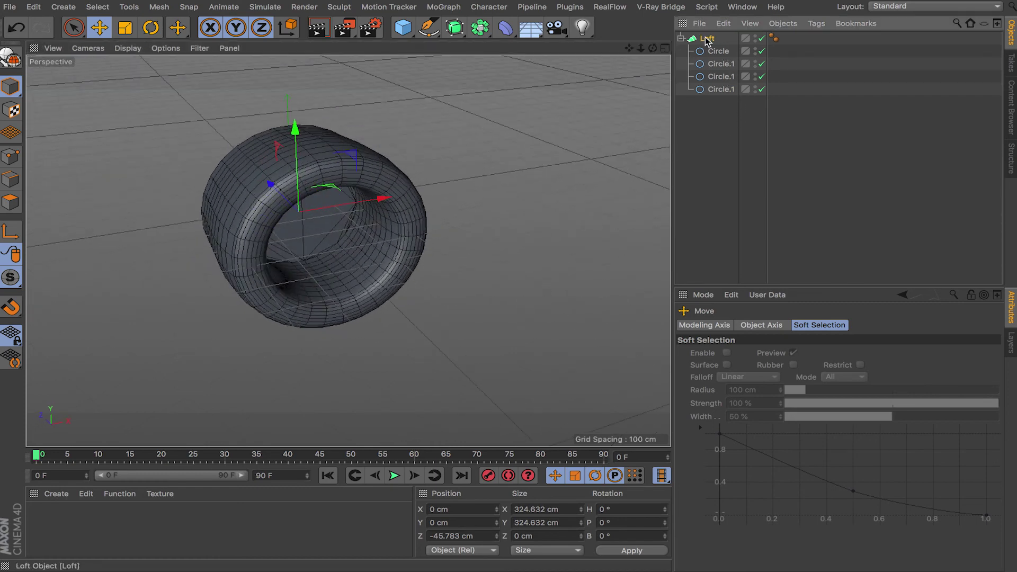
key(Delete)
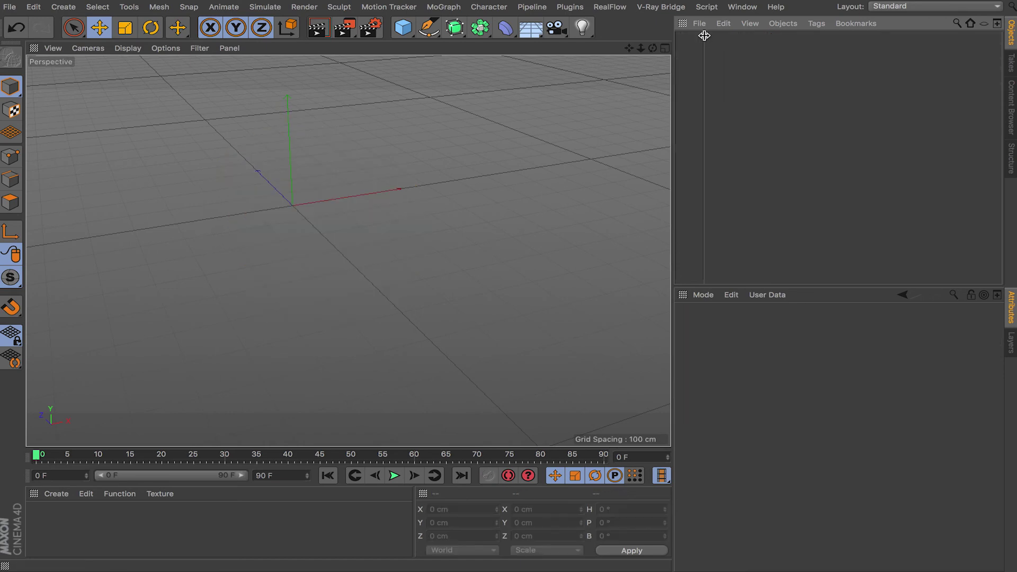
click(431, 28)
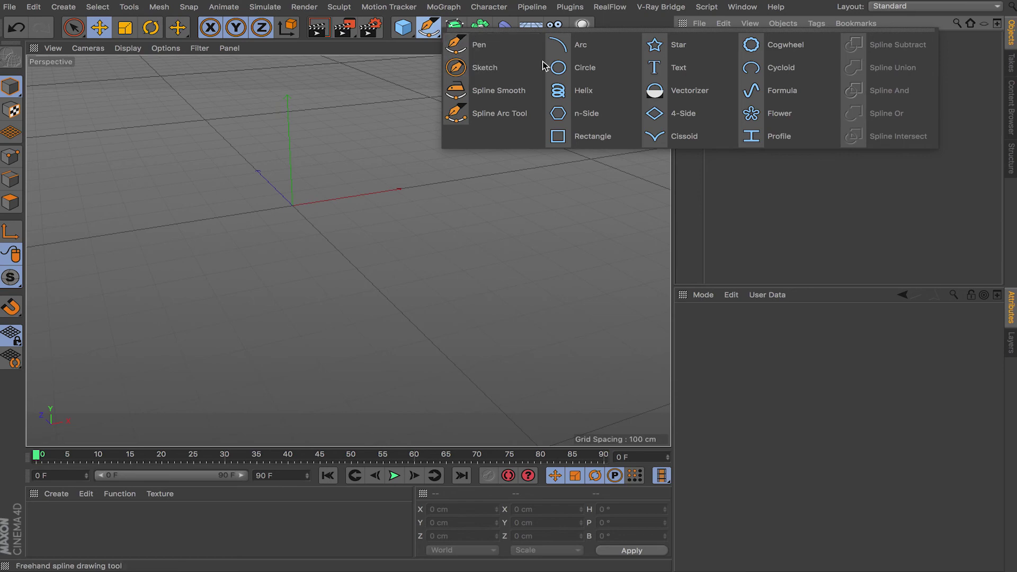
click(590, 64)
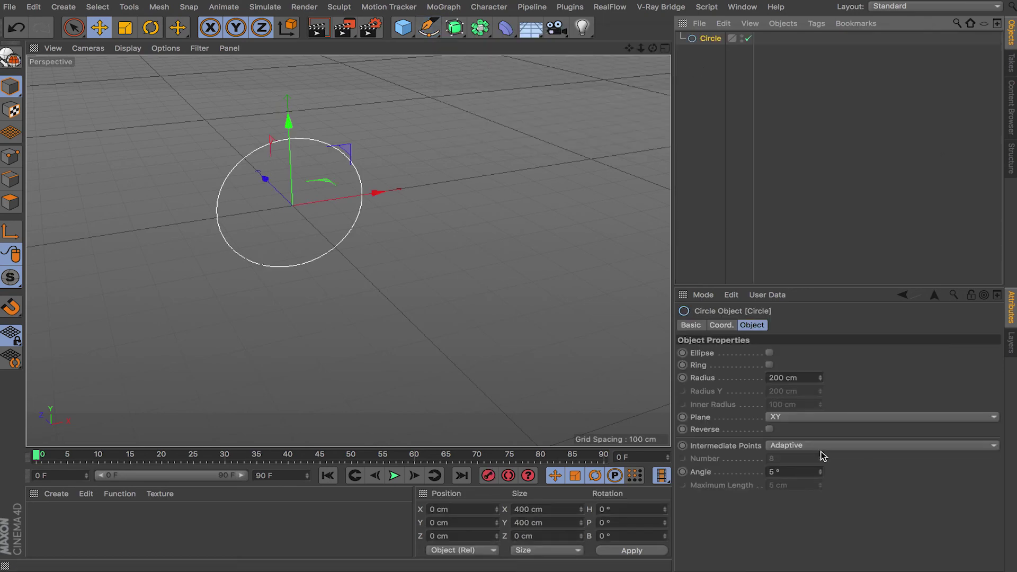
click(795, 446)
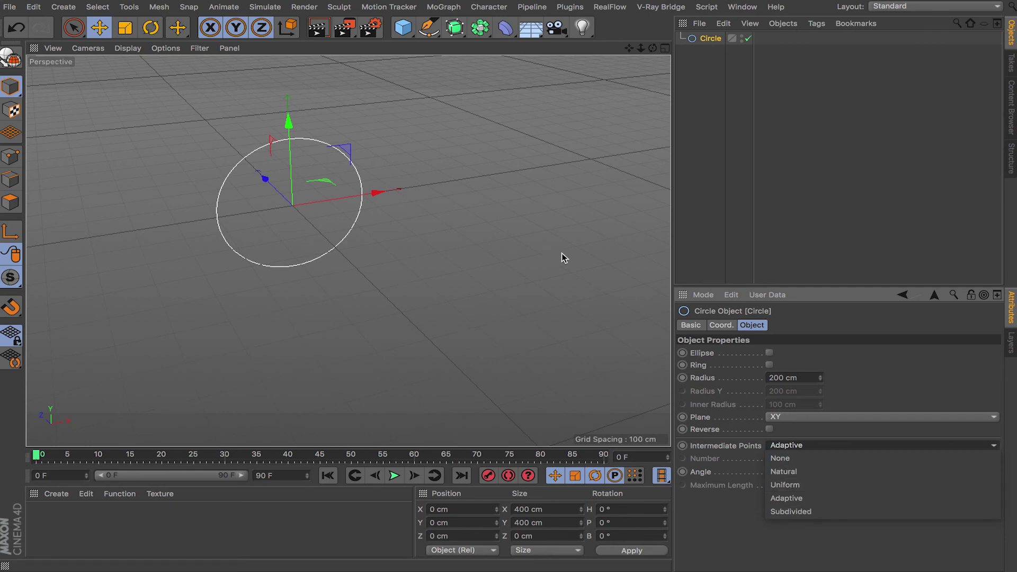
click(716, 509)
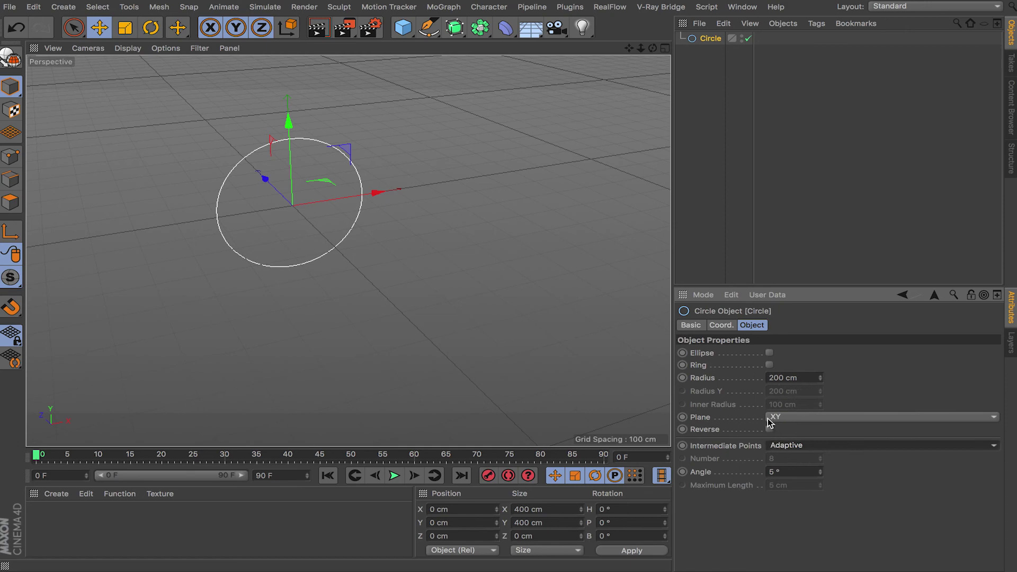
click(788, 419)
click(788, 420)
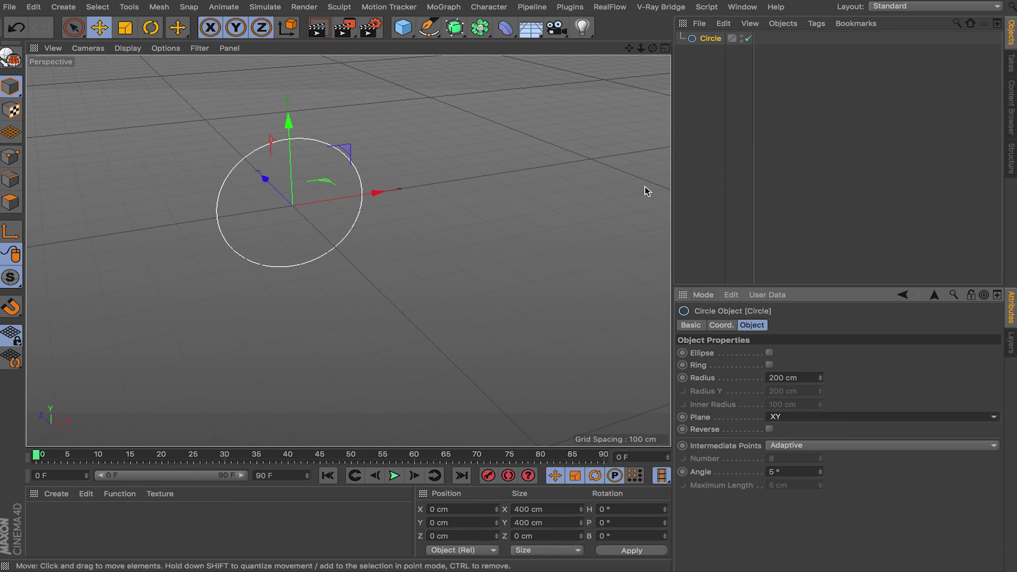
Add an Extrude object and make the Circle spline its child to form a solid disc.
click(455, 28)
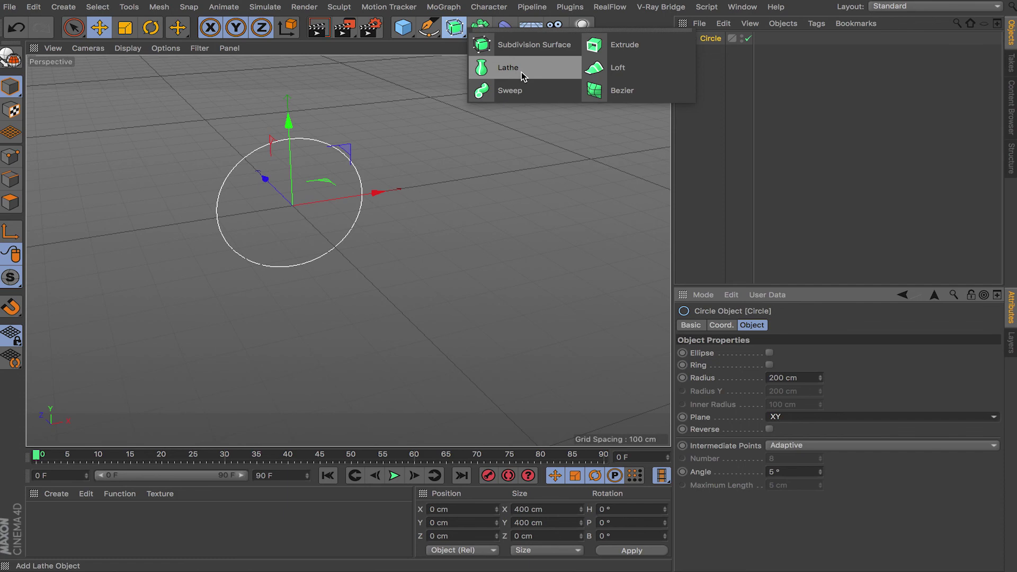
click(627, 44)
drag(711, 51, 710, 41)
alt+drag(572, 99, 268, 202)
scroll(406, 245, up, 1)
alt+drag(407, 245, 438, 189)
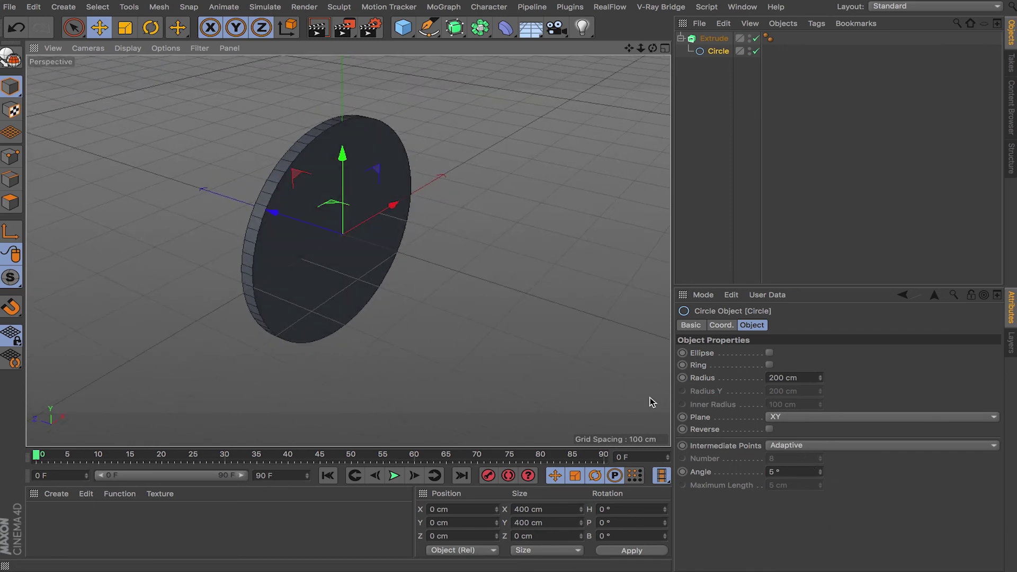
Set the Circle's Intermediate Points to Uniform and reduce their Number to 1.
click(800, 445)
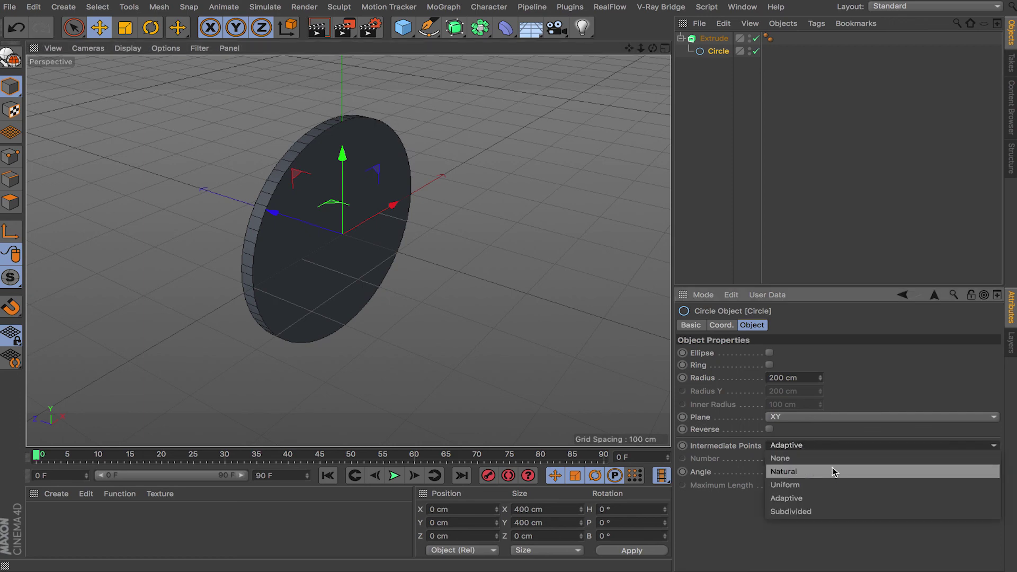
click(819, 484)
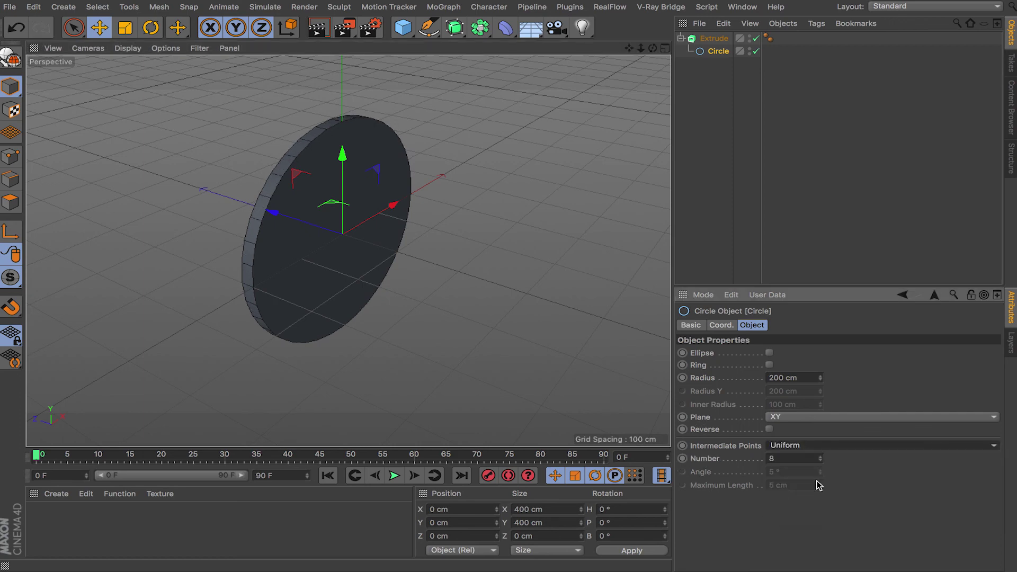
drag(821, 460, 822, 466)
click(821, 457)
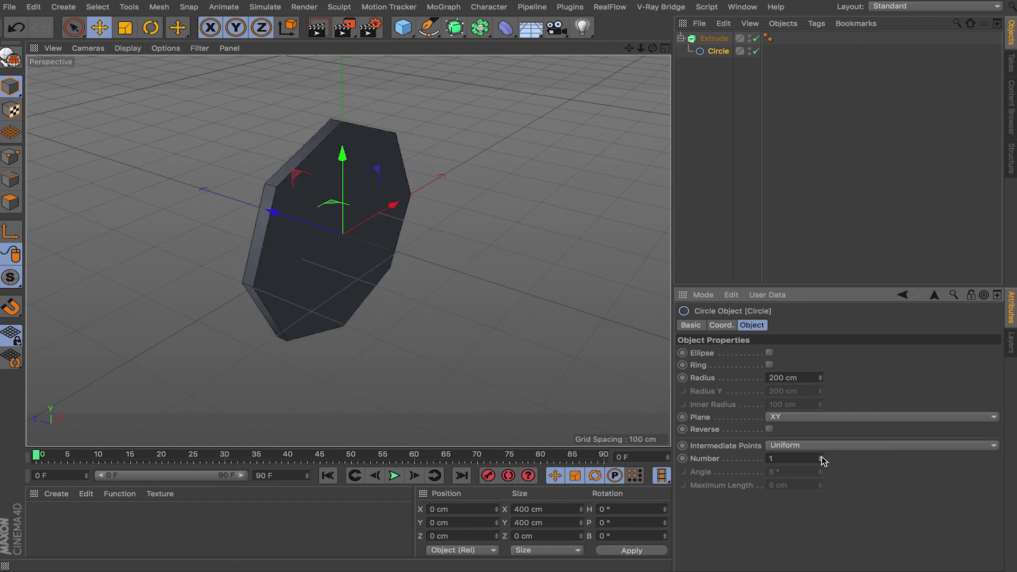
alt+drag(408, 277, 531, 327)
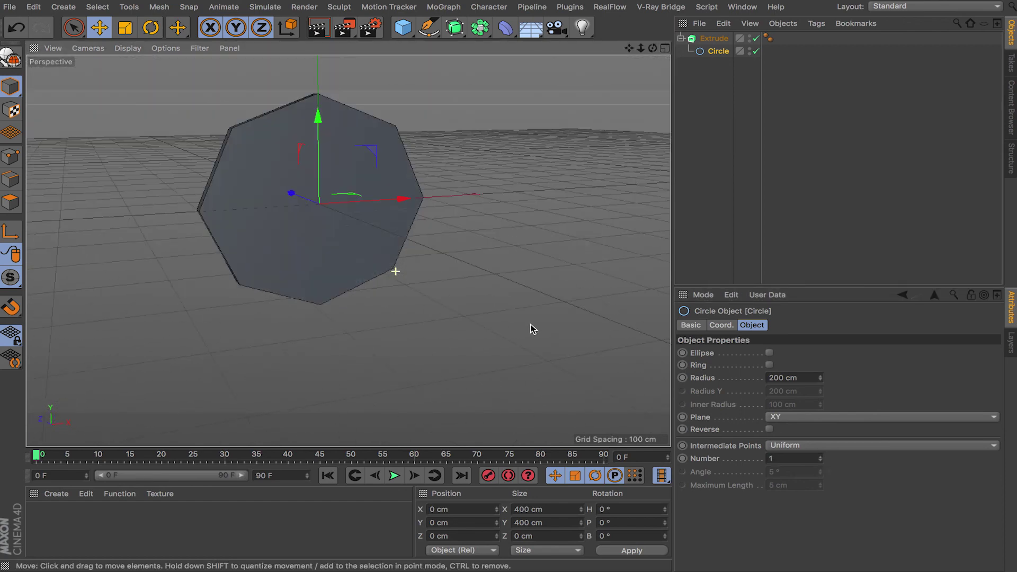
Raise the Circle's intermediate point Number to 9 and check the extruded disc from several angles.
drag(821, 464, 820, 458)
alt+drag(529, 305, 490, 268)
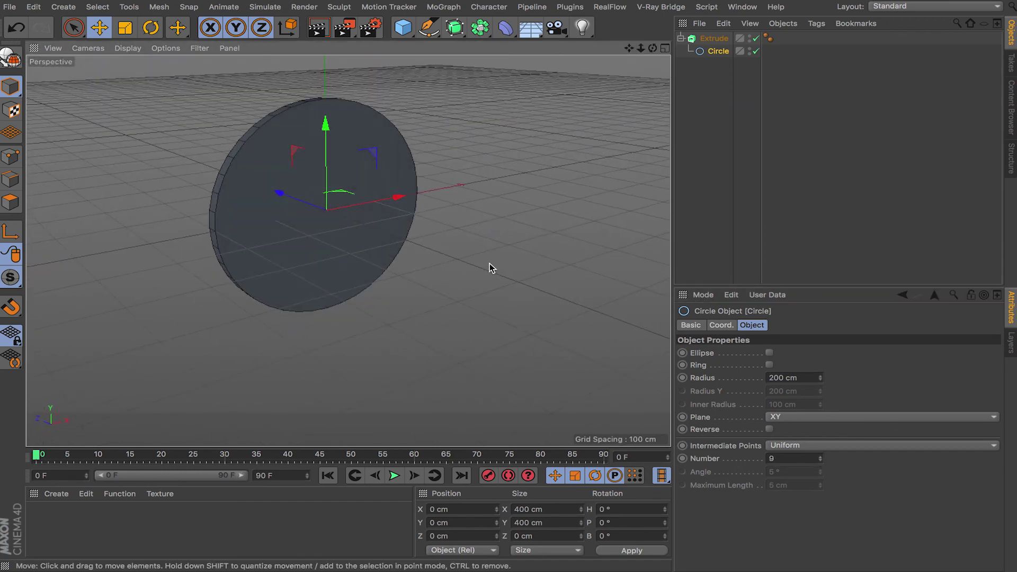
alt+drag(442, 221, 563, 295)
alt+middle_drag(563, 295, 459, 260)
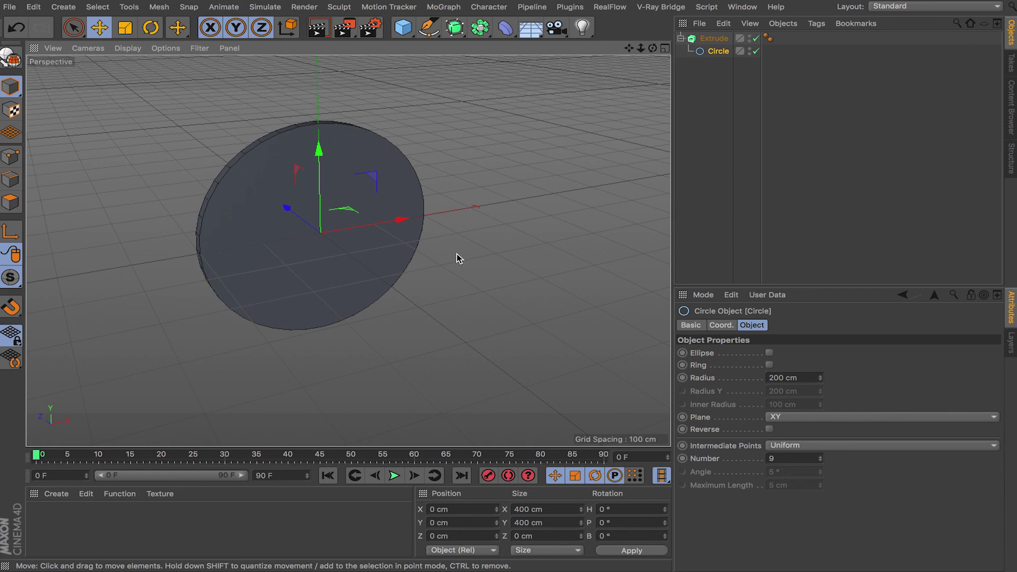
alt+drag(460, 256, 484, 325)
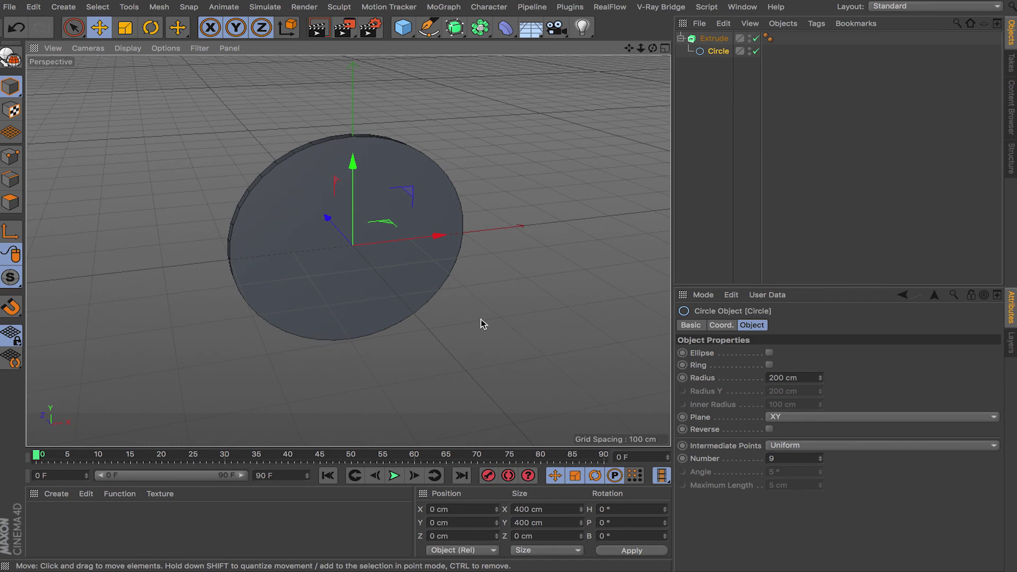
alt+drag(484, 324, 437, 313)
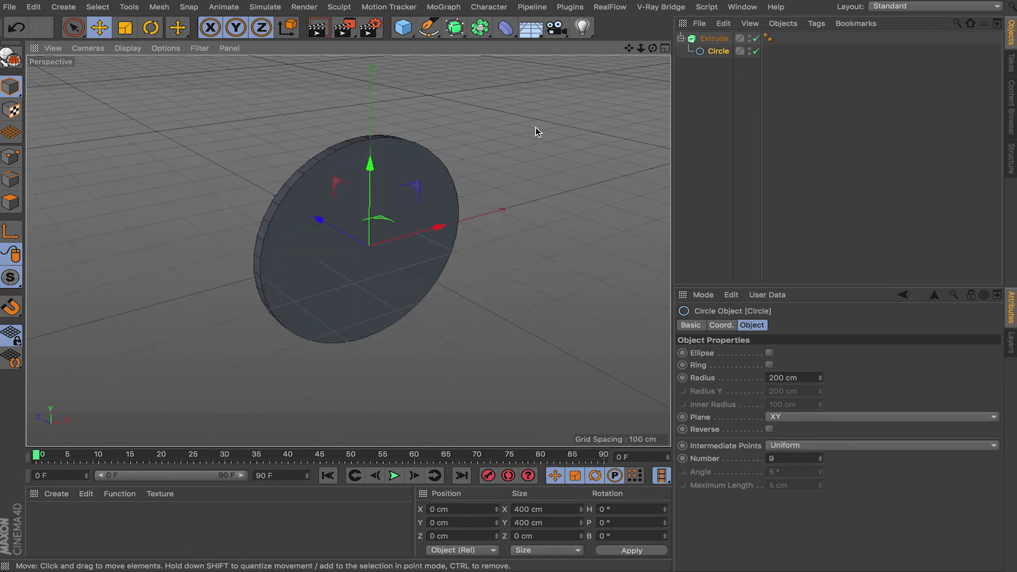
click(569, 7)
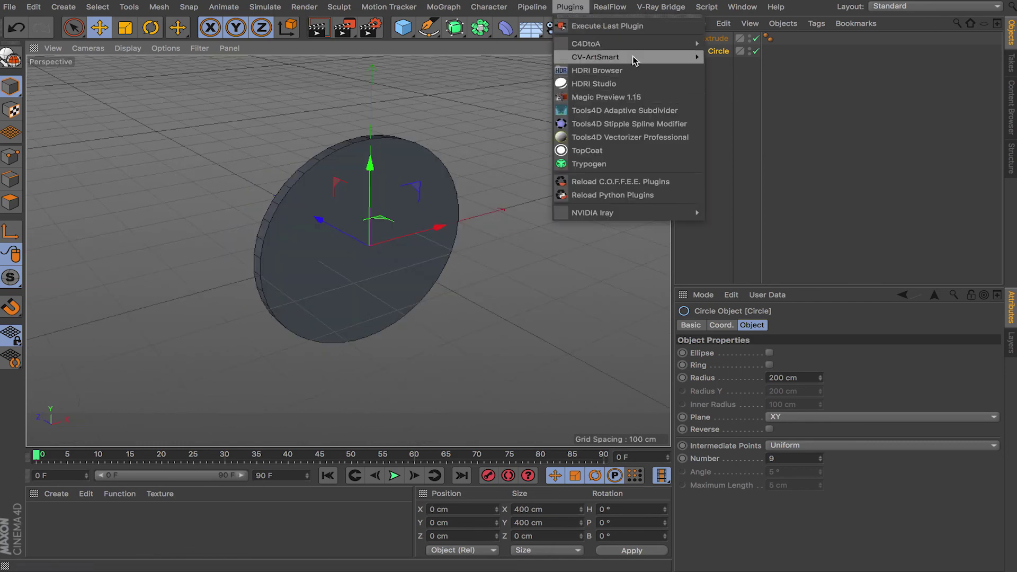
mouse_move(634, 60)
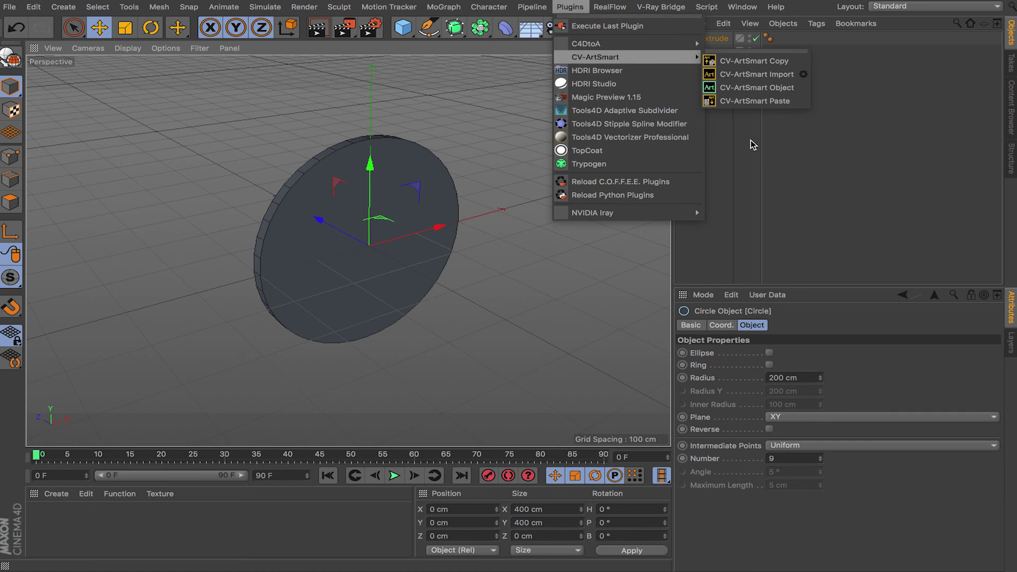
click(754, 101)
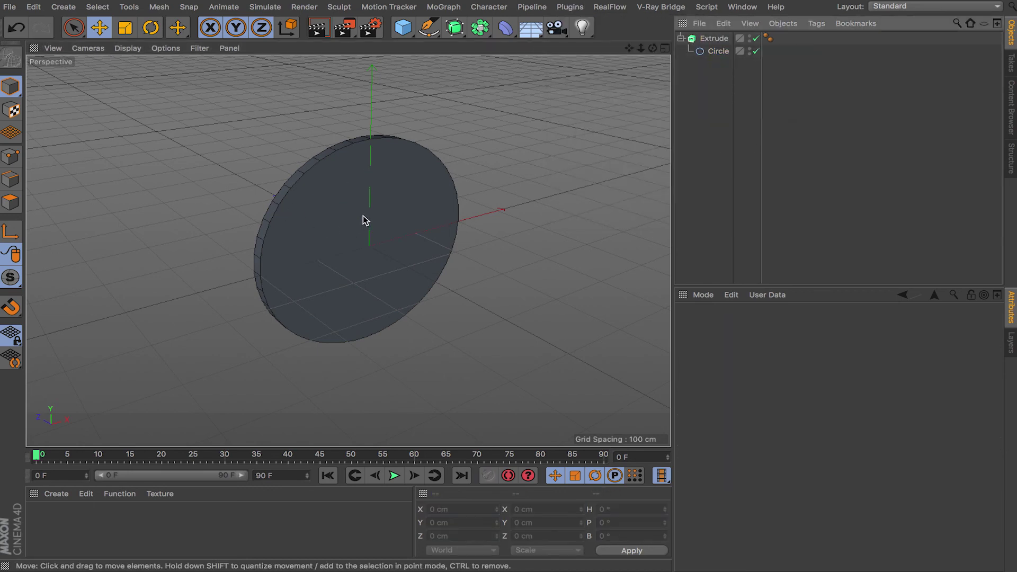
alt+drag(469, 227, 477, 298)
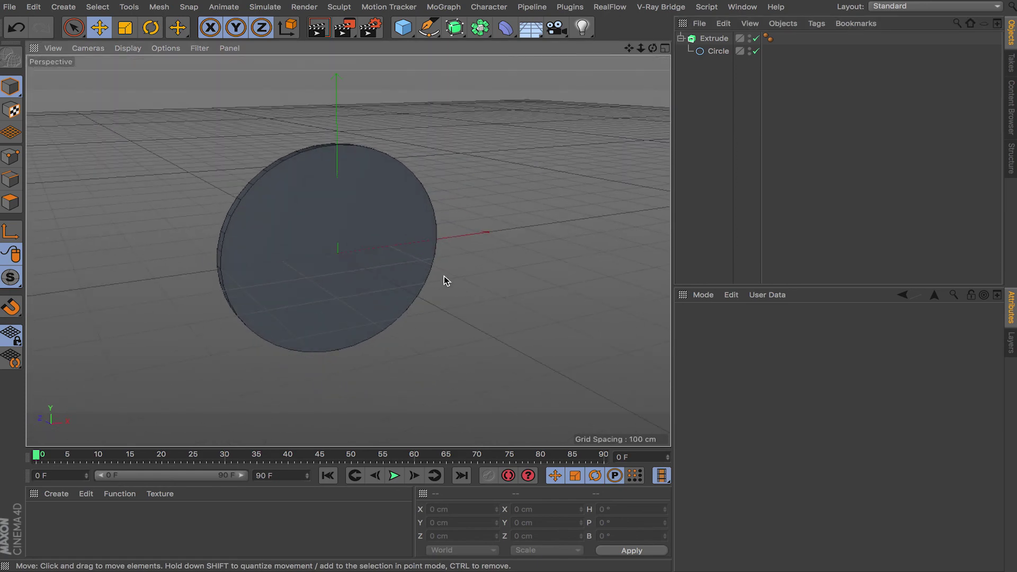